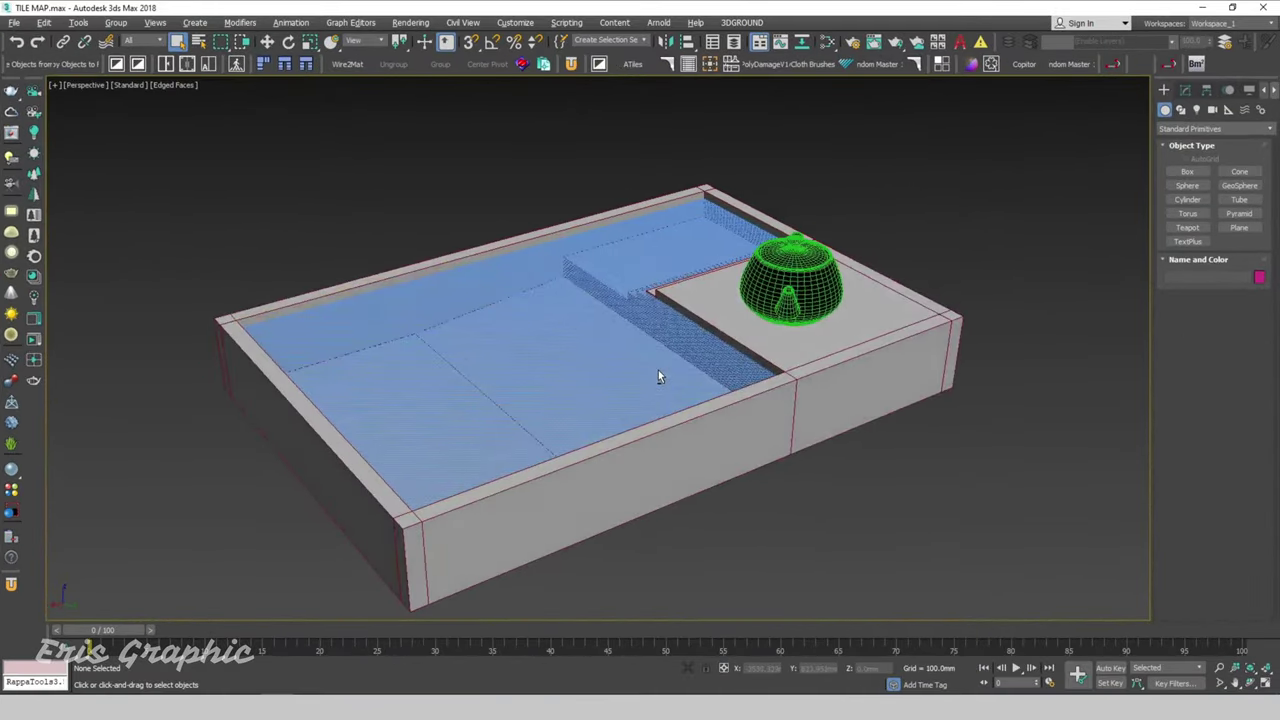
# Orbit the Perspective view to look down on the pool from a higher angle.
pyautogui.keyDown('alt'); pyautogui.moveTo(658, 377); pyautogui.dragTo(837, 363, button='middle'); pyautogui.keyUp('alt')
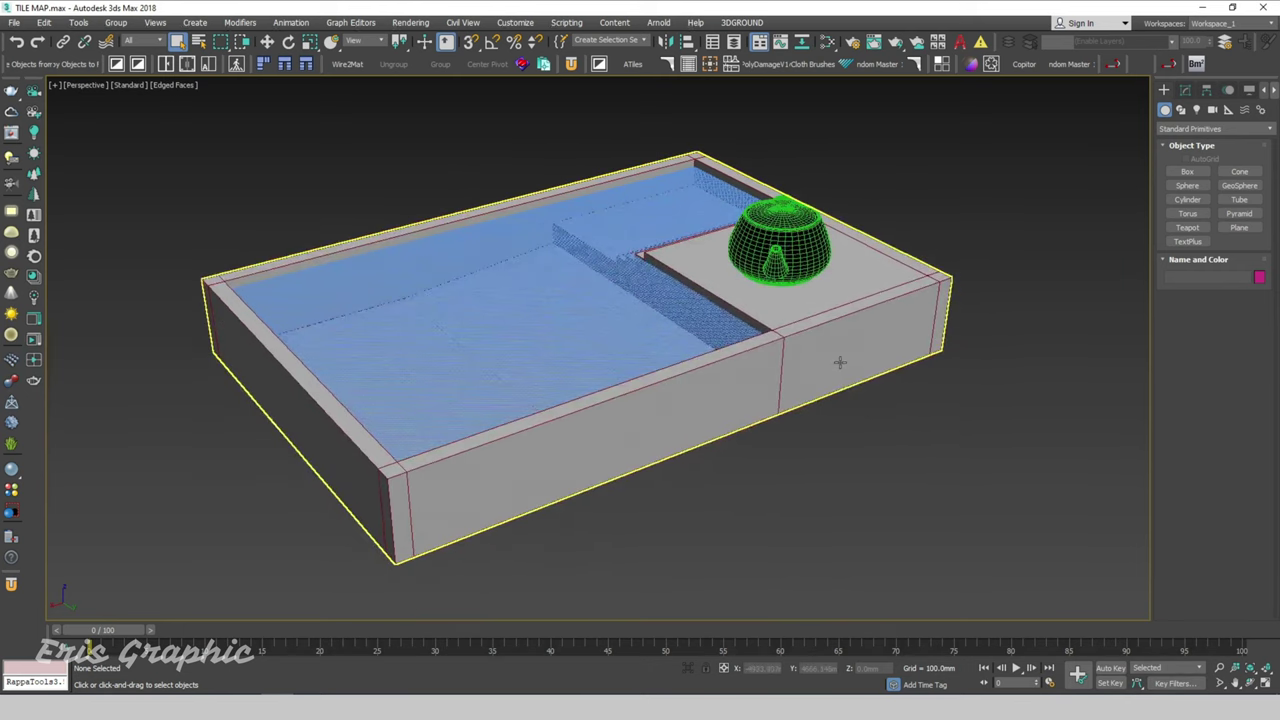
# Change the production renderer from Scanline to CoronaRenderer in Render Setup.
pyautogui.click(411, 22)
pyautogui.click(421, 93)
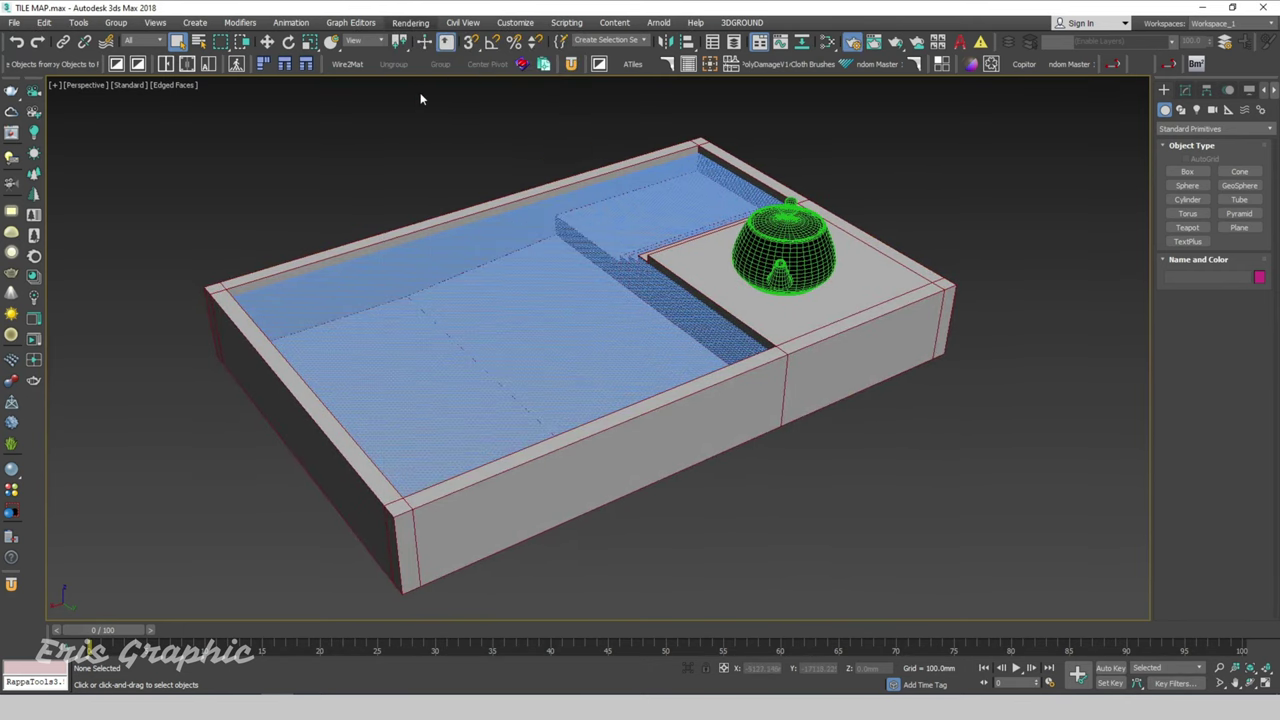
pyautogui.moveTo(773, 32); pyautogui.dragTo(538, 116)
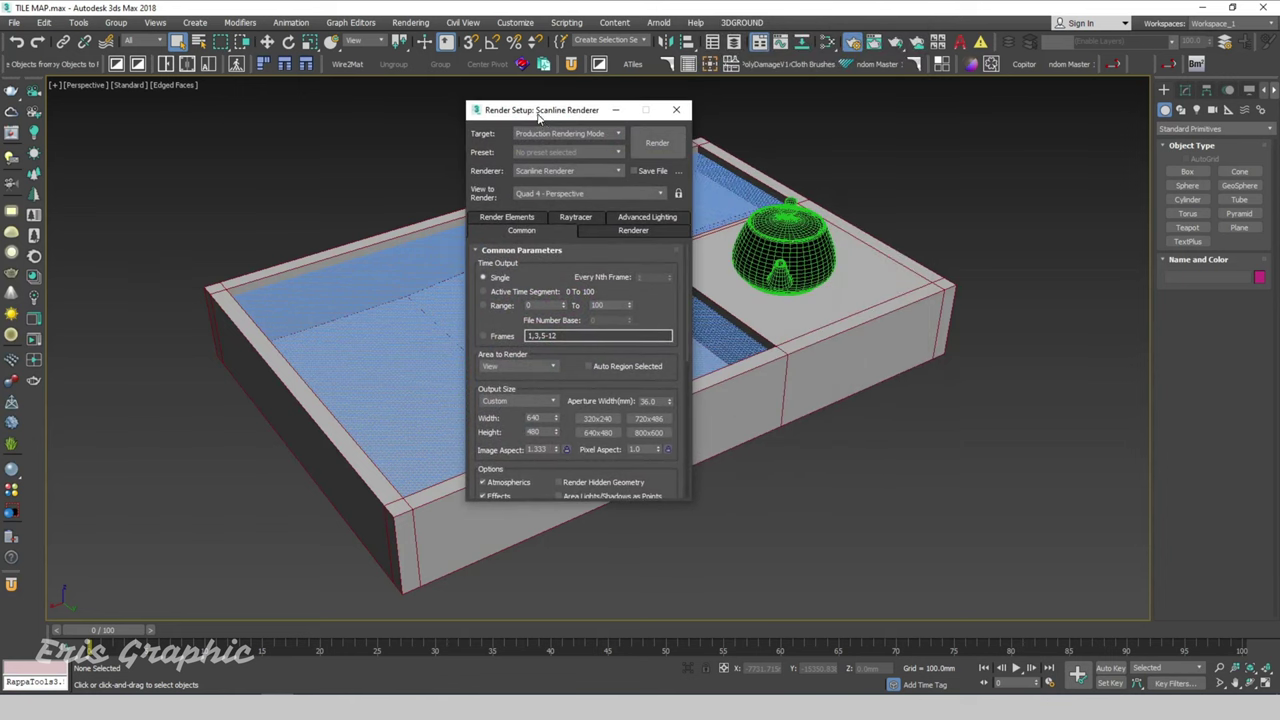
pyautogui.click(581, 172)
pyautogui.click(566, 233)
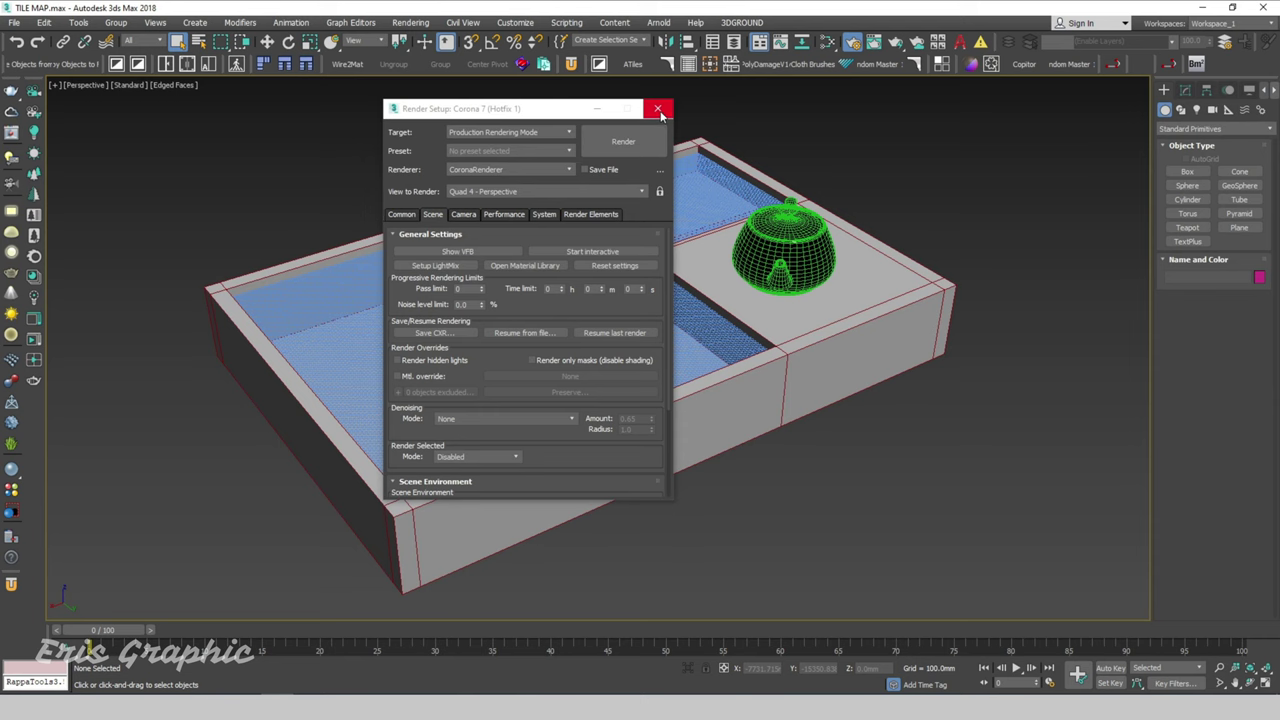
pyautogui.click(657, 108)
pyautogui.moveTo(431, 143); pyautogui.dragTo(501, 138, button='middle')
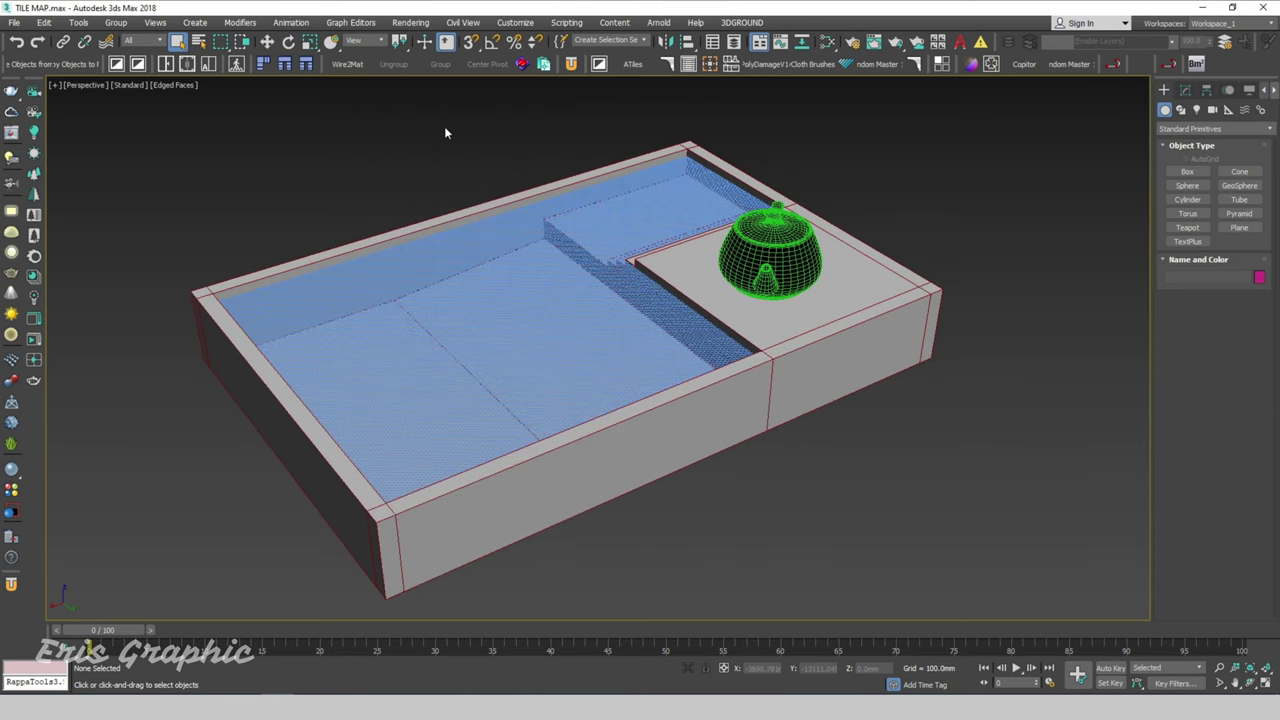
# Load Downloads > TILE MAP > TEST.exr as a Bitmap environment map with default OpenEXR settings.
pyautogui.click(411, 22)
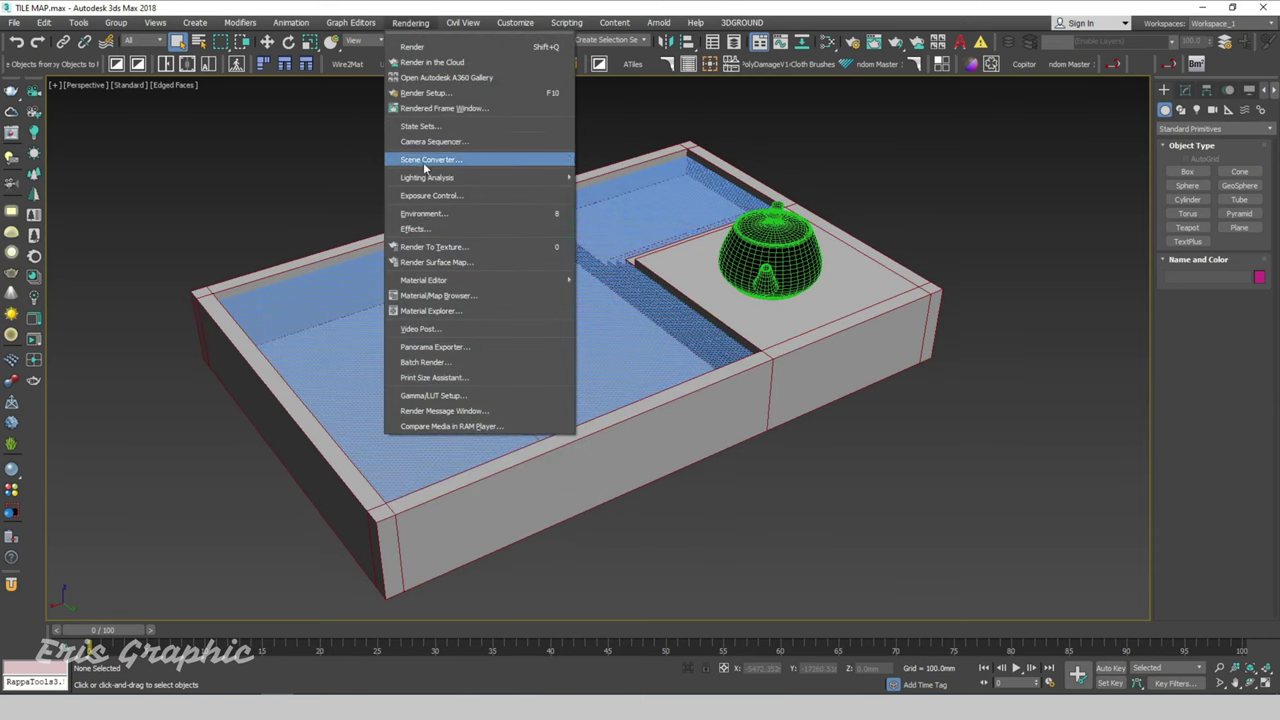
pyautogui.click(425, 213)
pyautogui.moveTo(306, 84); pyautogui.dragTo(308, 101)
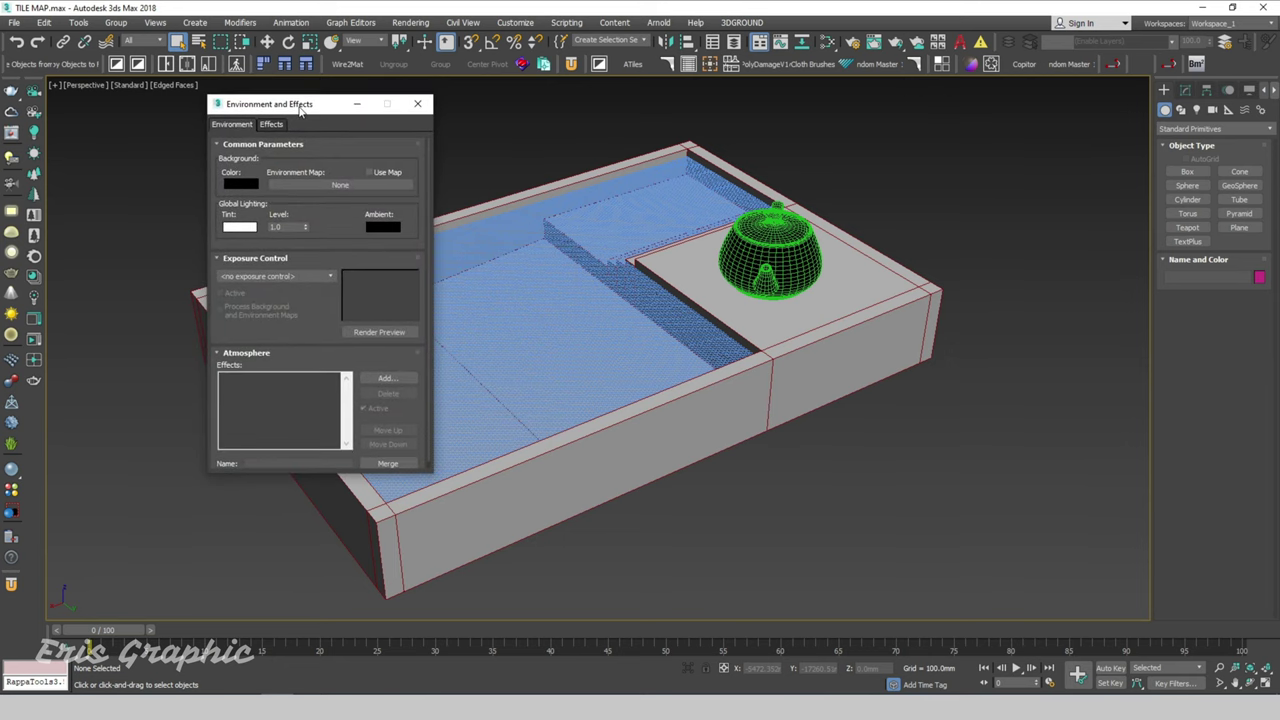
pyautogui.click(344, 186)
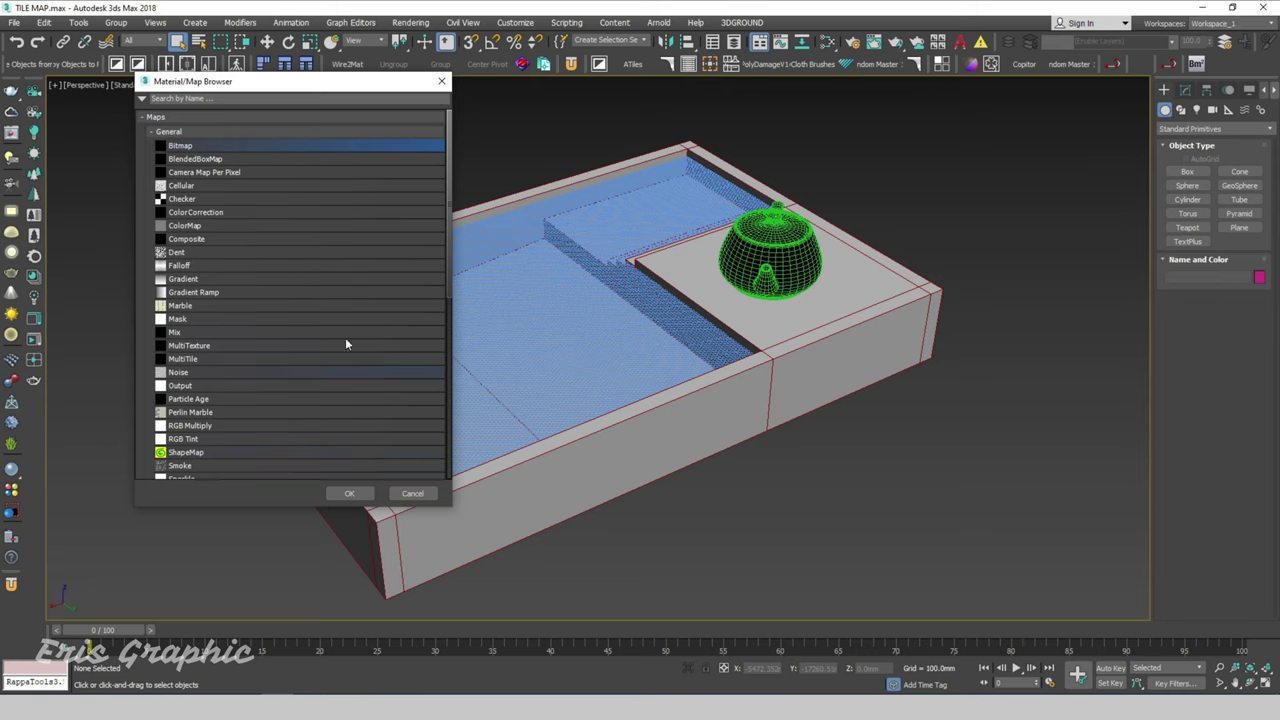
pyautogui.doubleClick(318, 146)
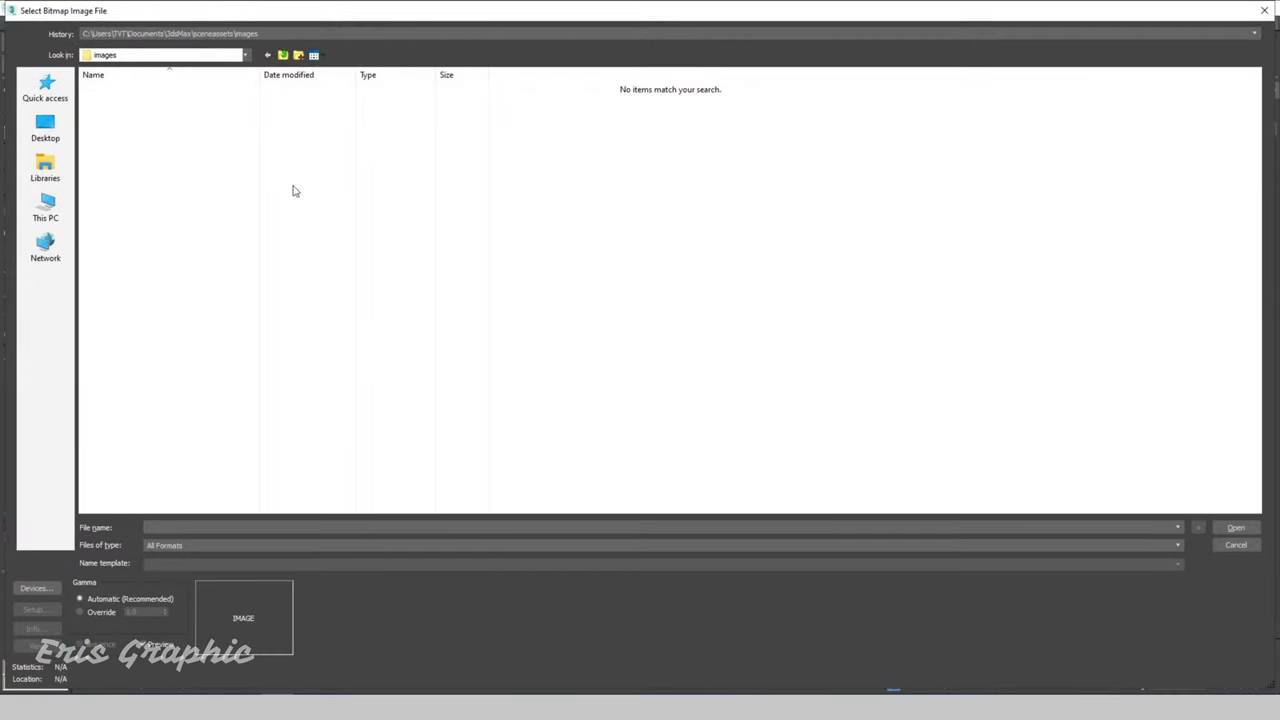
pyautogui.click(45, 210)
pyautogui.doubleClick(566, 104)
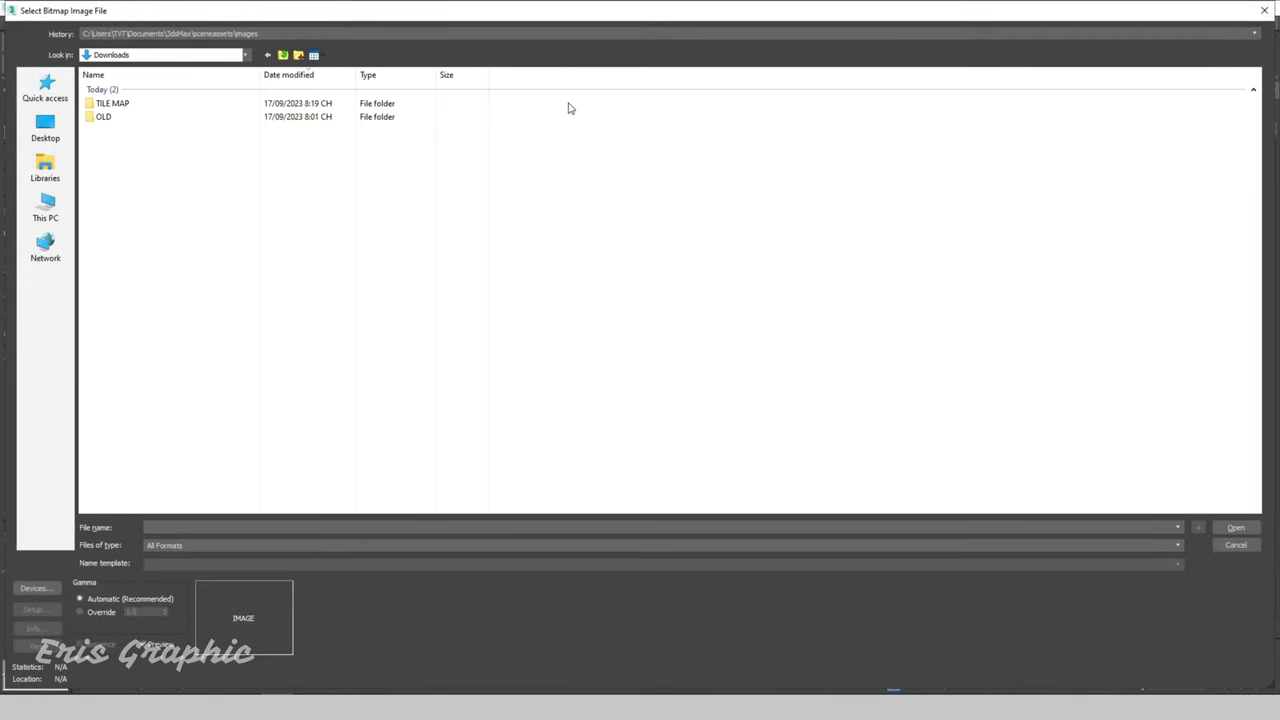
pyautogui.doubleClick(112, 104)
pyautogui.click(120, 112)
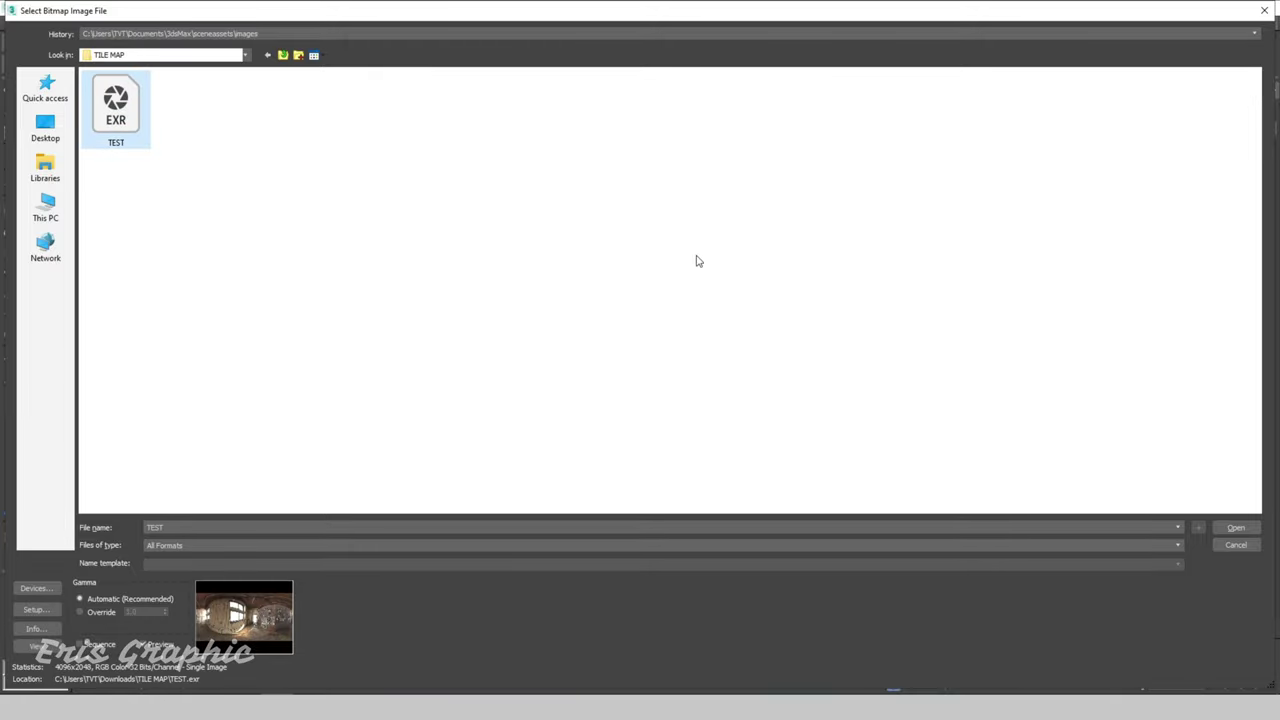
pyautogui.click(1230, 527)
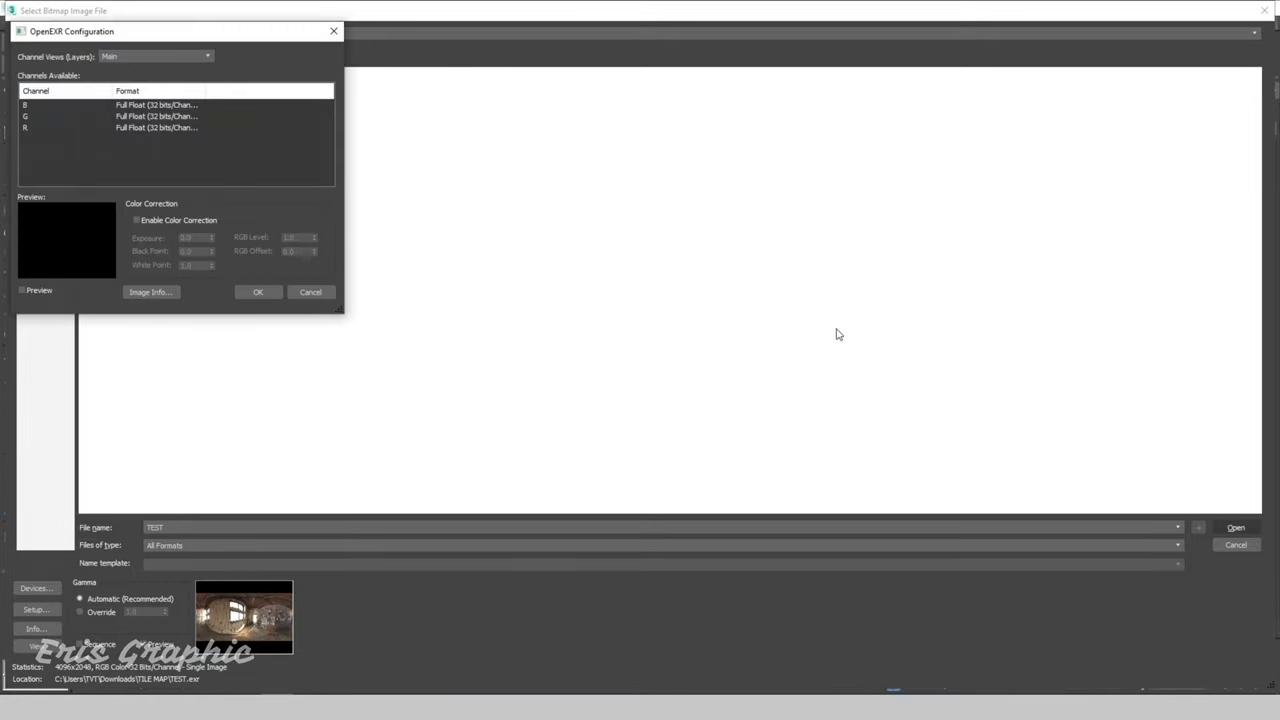
pyautogui.click(262, 291)
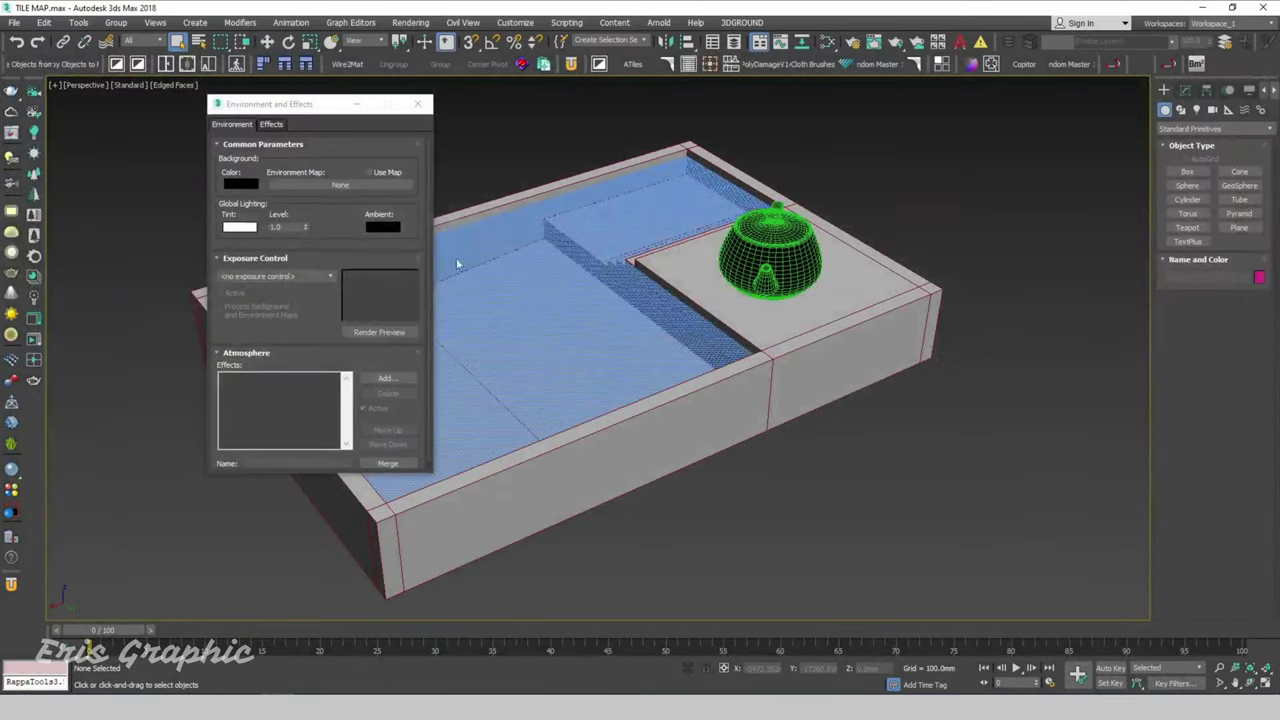
pyautogui.click(420, 105)
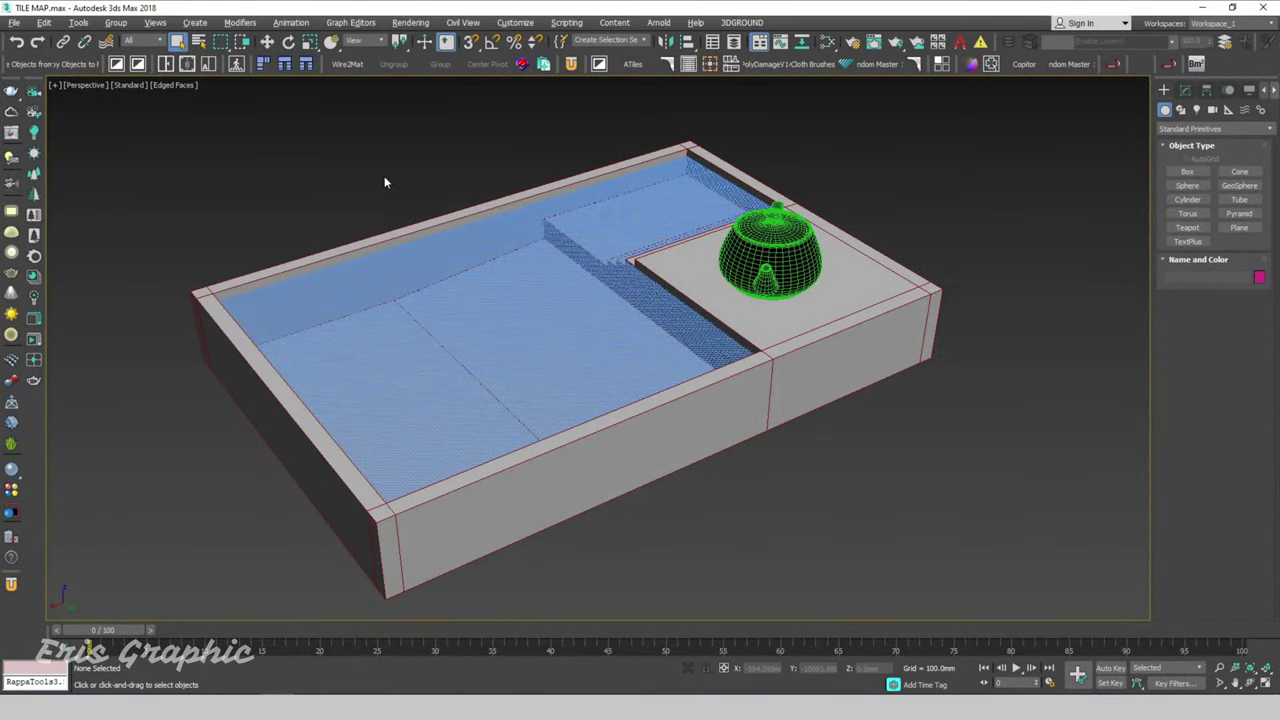
# Switch the viewport layout to two side-by-side panes showing Top and Front.
pyautogui.hotkey('alt', 'w')
pyautogui.click(701, 286)
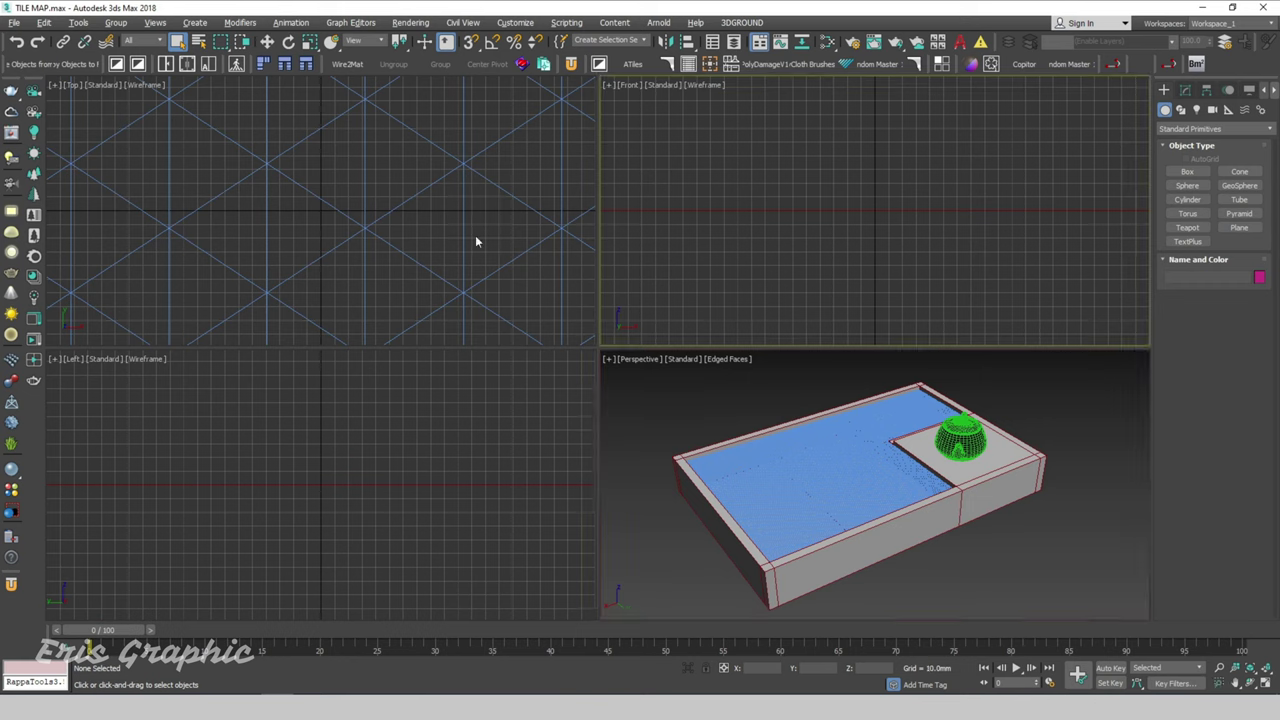
pyautogui.click(446, 228)
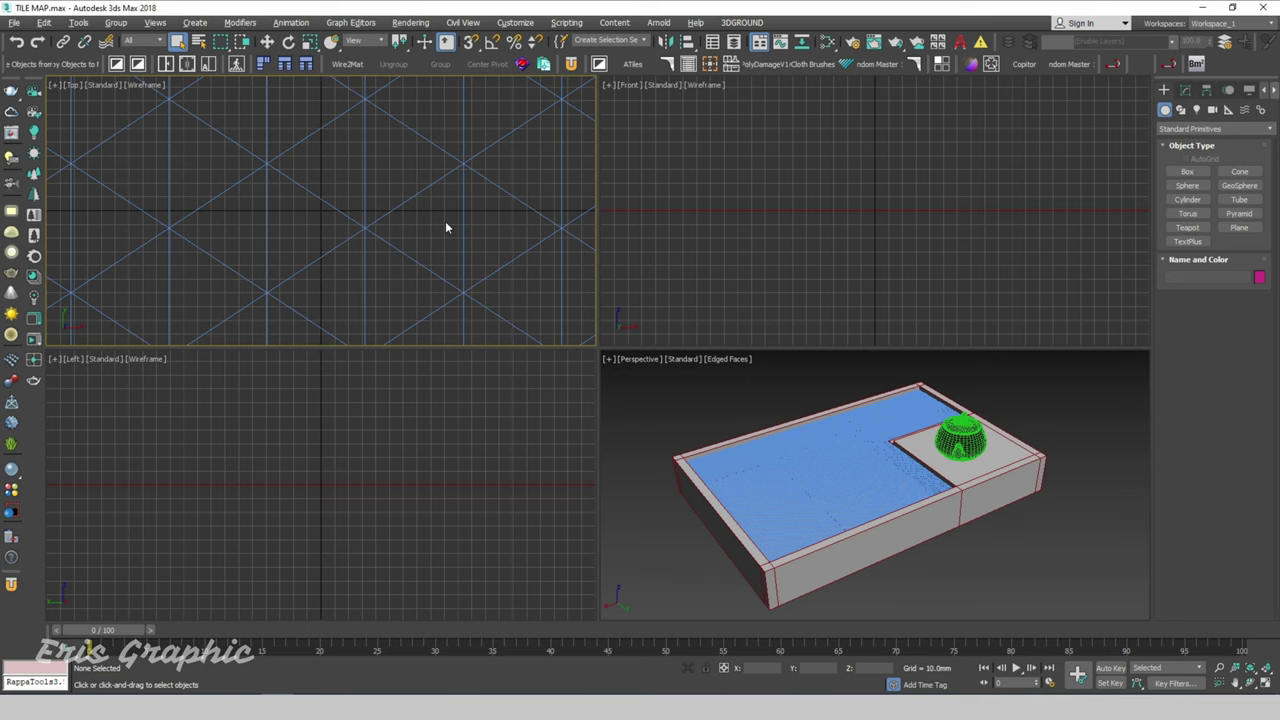
pyautogui.hotkey('alt', 'b')
pyautogui.click(581, 192)
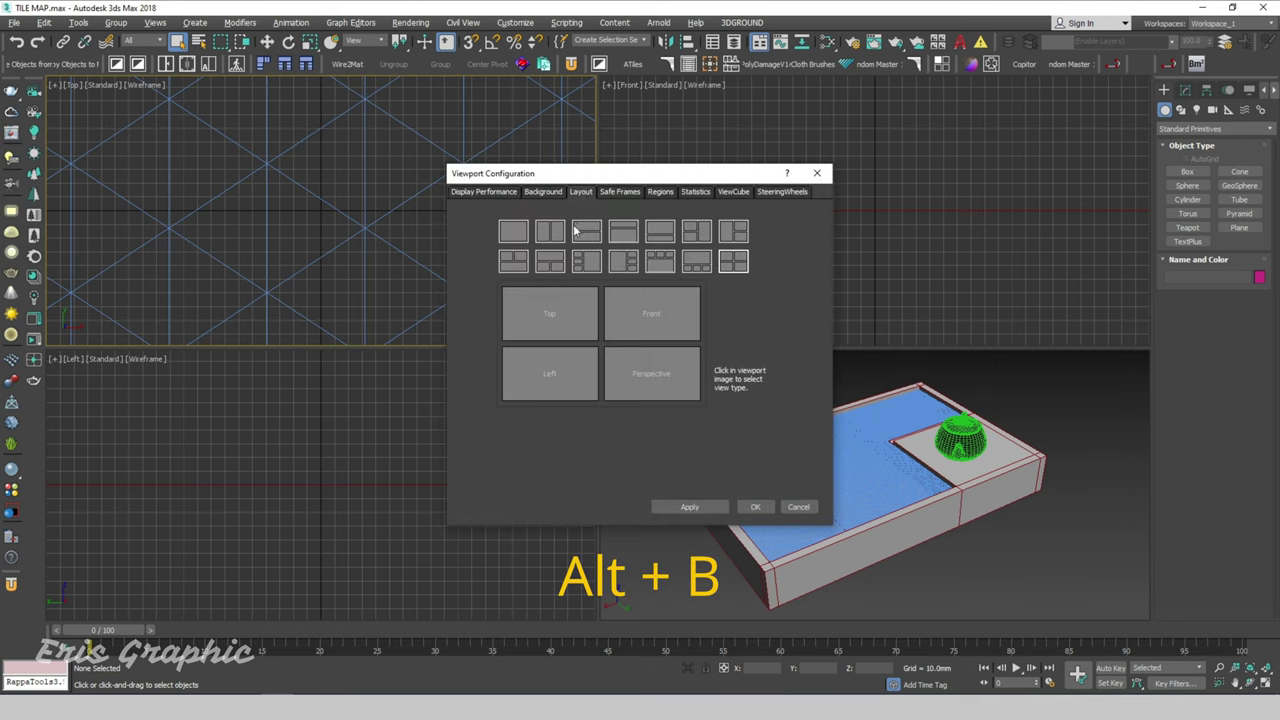
pyautogui.click(563, 232)
pyautogui.click(689, 507)
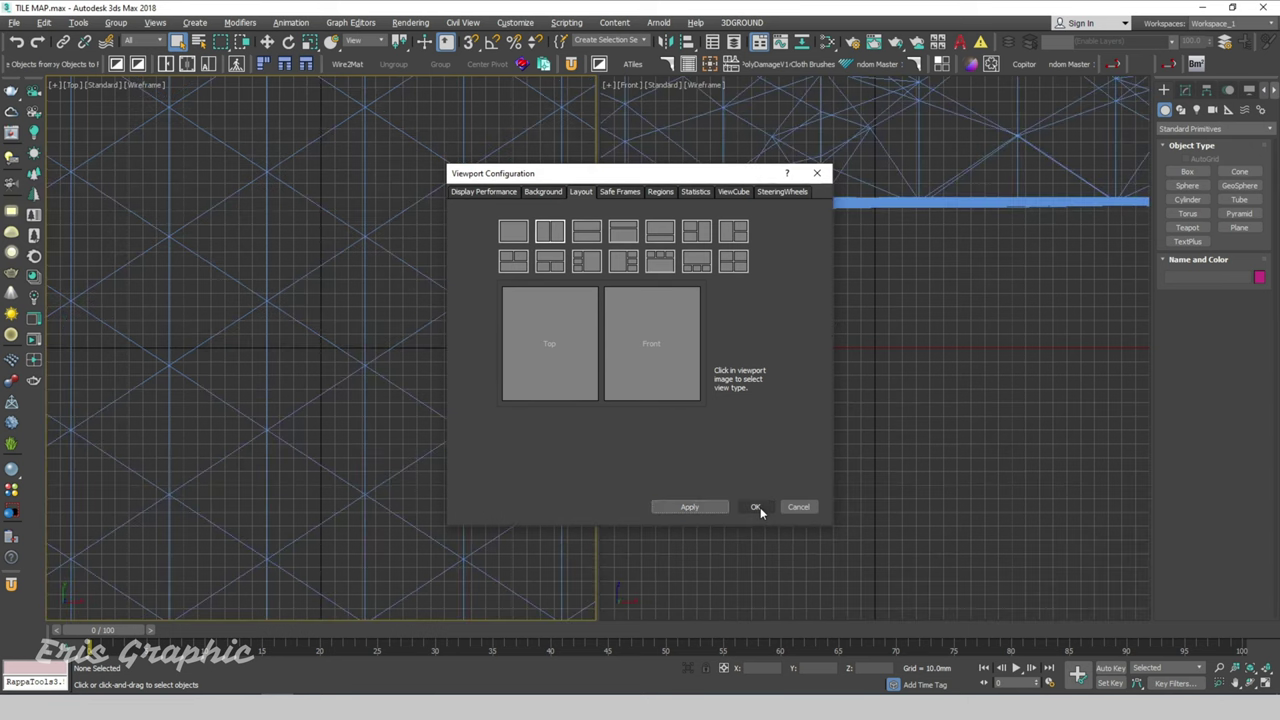
pyautogui.click(755, 507)
# Hide the grid in both the Front and Top views and frame the pool in each.
pyautogui.press('g')
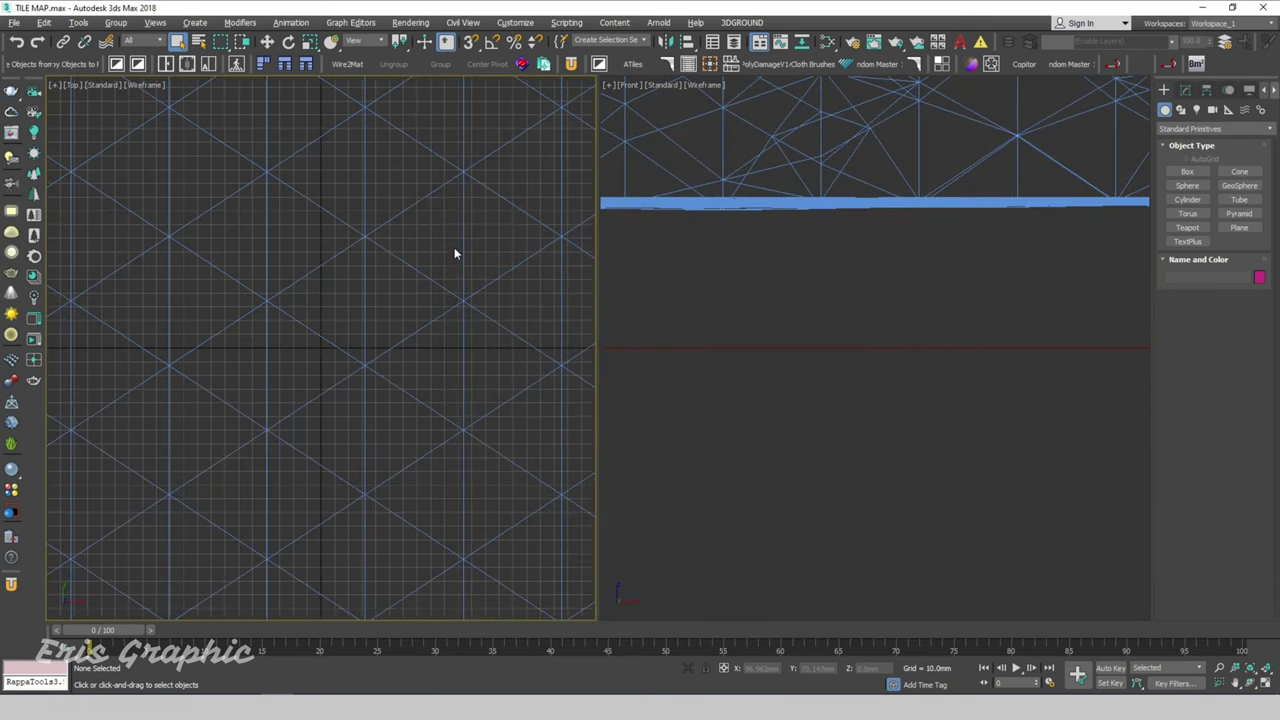
pyautogui.scroll(-2, 454, 251)
pyautogui.press('g')
pyautogui.scroll(5, 414, 326)
pyautogui.scroll(-5, 414, 326)
pyautogui.moveTo(517, 397); pyautogui.dragTo(445, 412, button='middle')
pyautogui.click(727, 441)
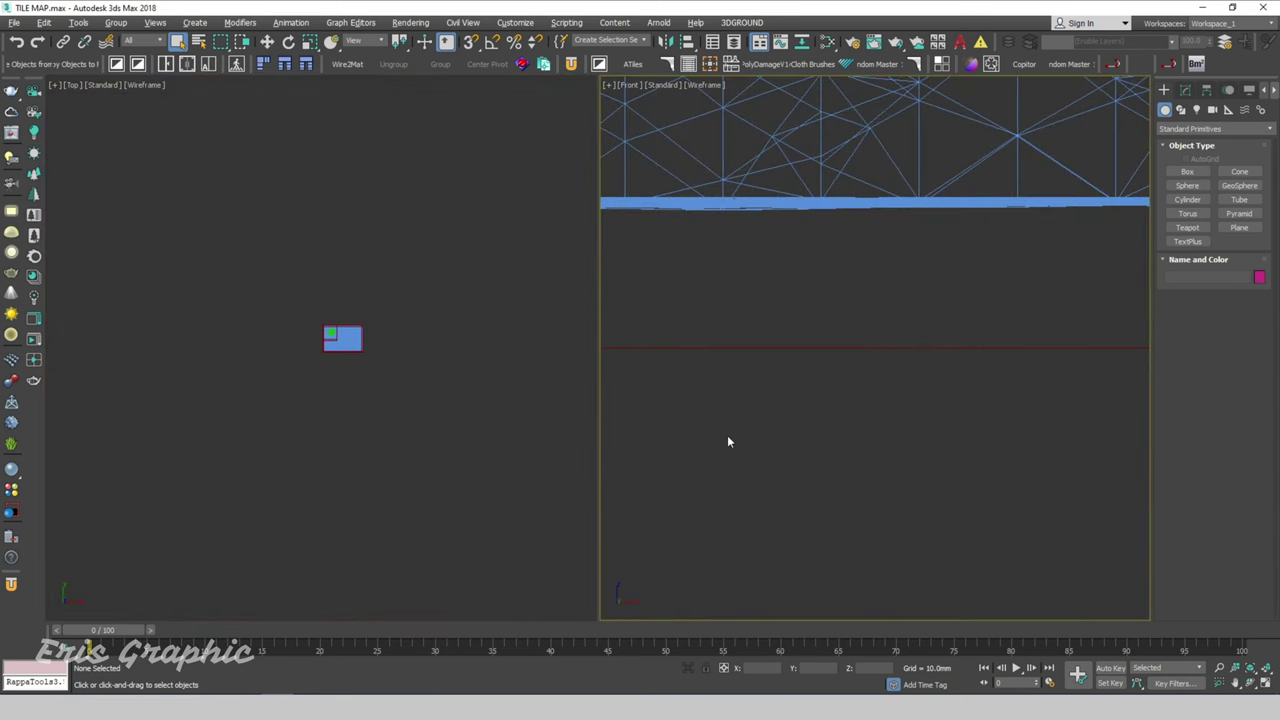
pyautogui.scroll(-3, 850, 455)
pyautogui.scroll(-3, 876, 472)
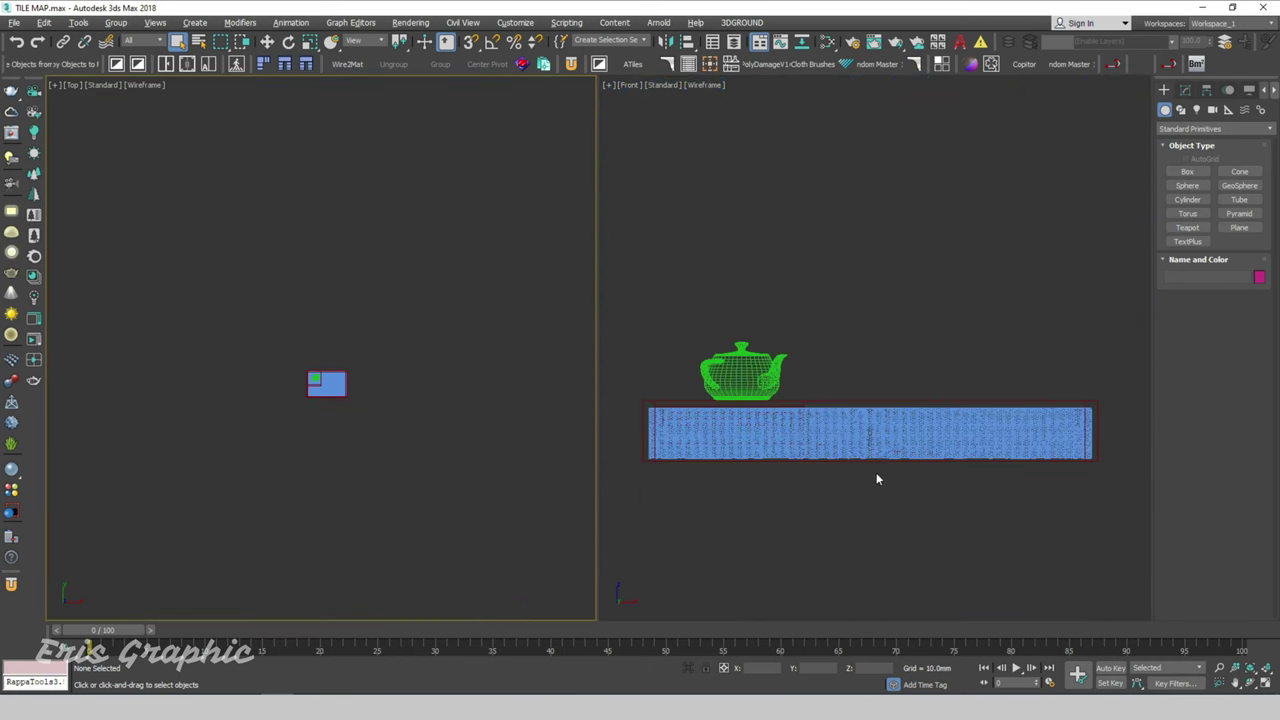
pyautogui.click(390, 335)
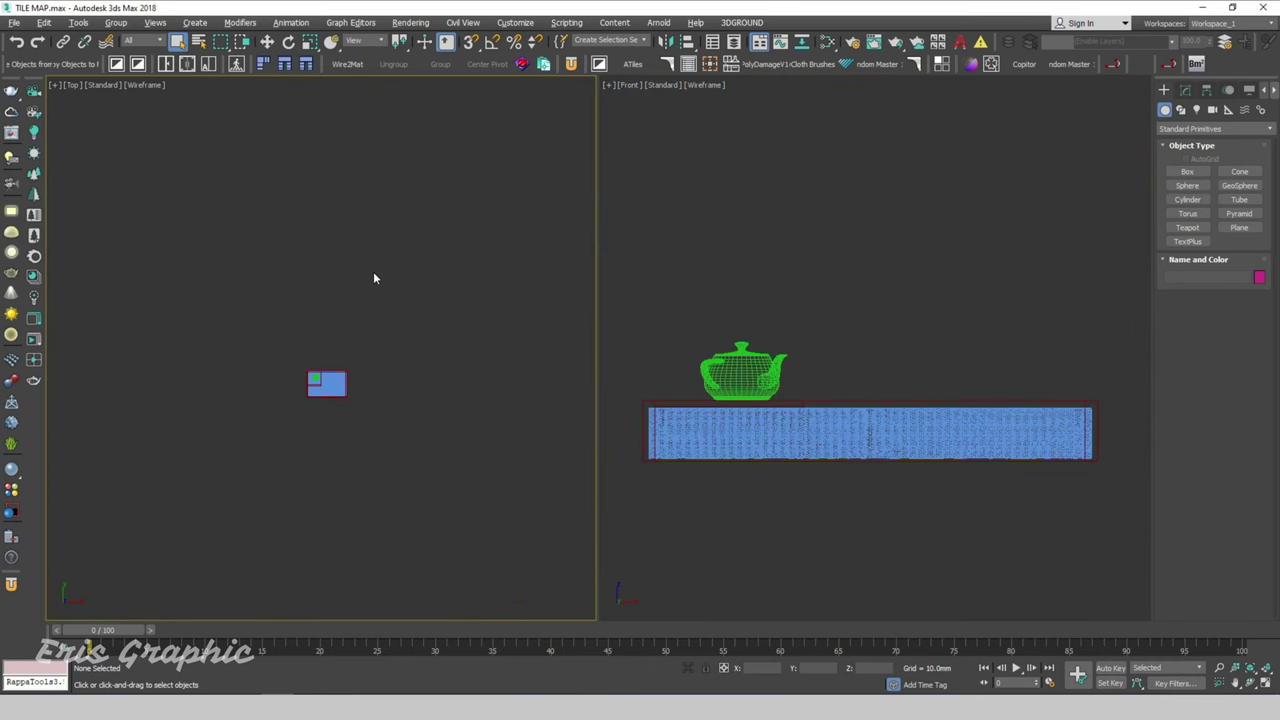
# Start a live Corona render in the Top pane and orbit the Front pane into an angled view.
pyautogui.click(34, 361)
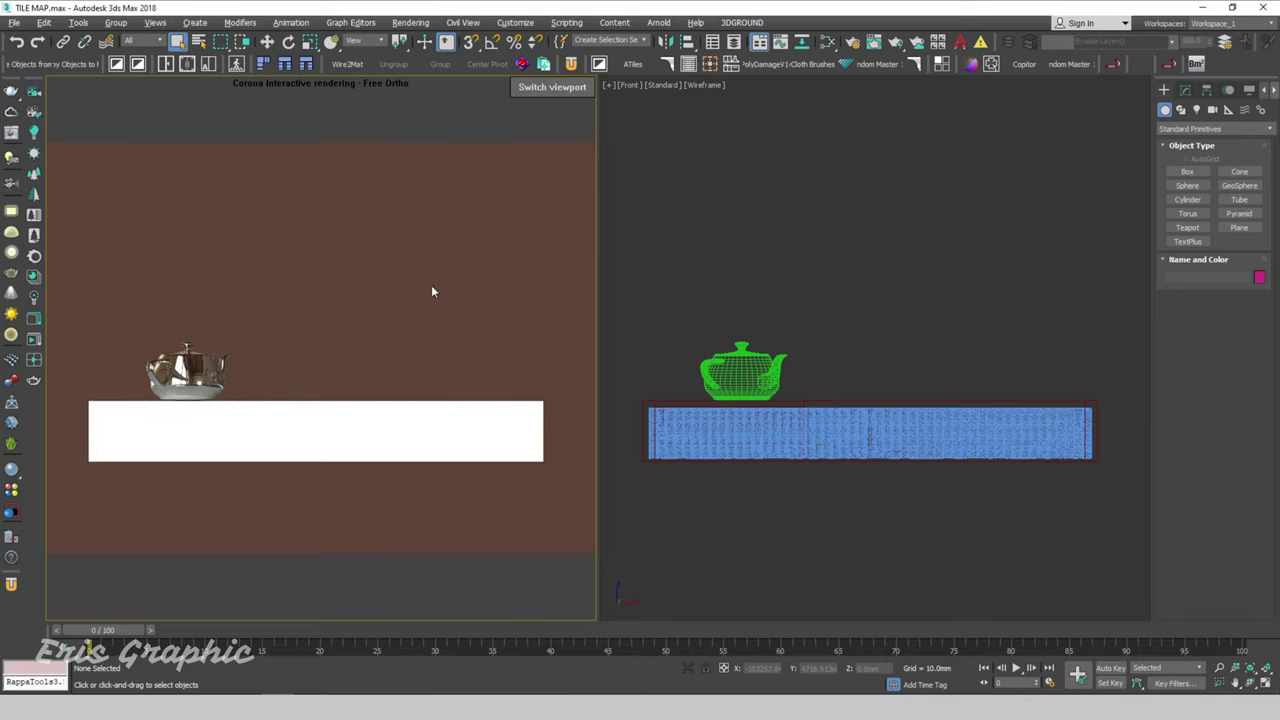
pyautogui.moveTo(788, 285)
pyautogui.keyDown('alt'); pyautogui.mouseDown(button='middle')
pyautogui.moveTo(811, 325)
pyautogui.moveTo(870, 305)
pyautogui.moveTo(903, 351)
pyautogui.moveTo(834, 357)
pyautogui.moveTo(977, 331)
pyautogui.moveTo(846, 391)
pyautogui.mouseUp(button='middle'); pyautogui.keyUp('alt')
pyautogui.scroll(2, 846, 391)
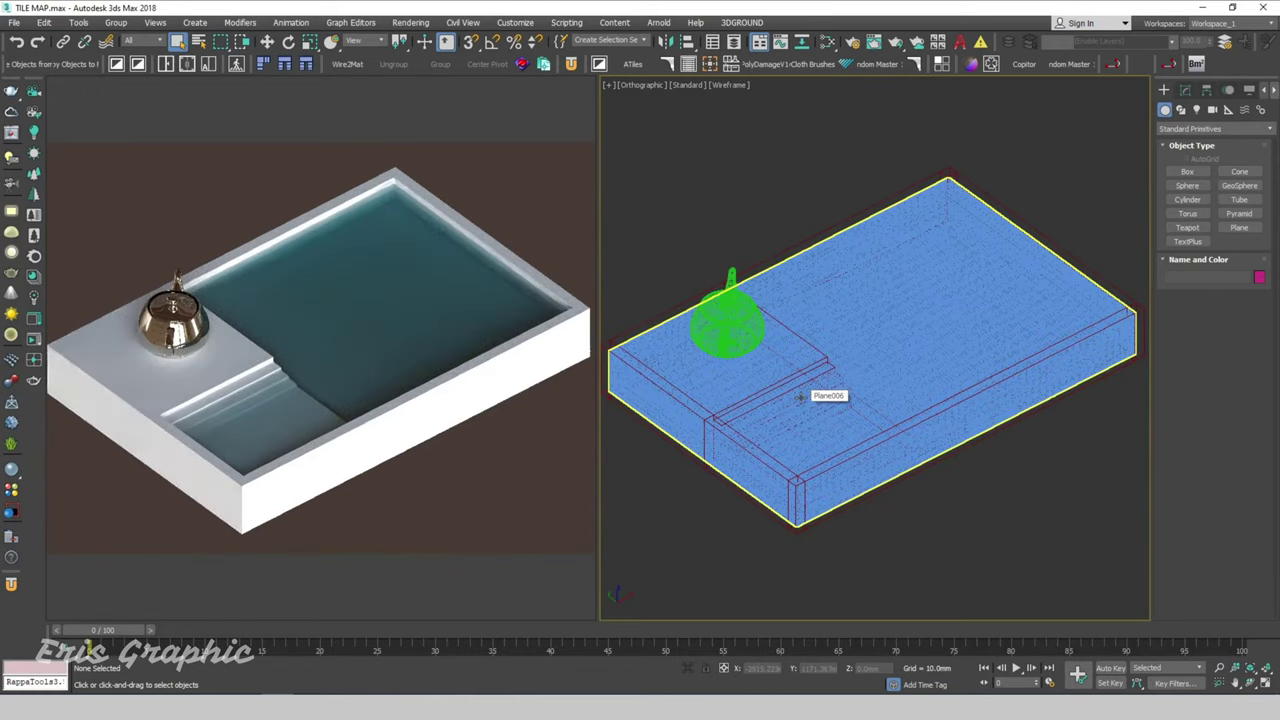
pyautogui.keyDown('alt'); pyautogui.moveTo(884, 403); pyautogui.dragTo(787, 410, button='middle'); pyautogui.keyUp('alt')
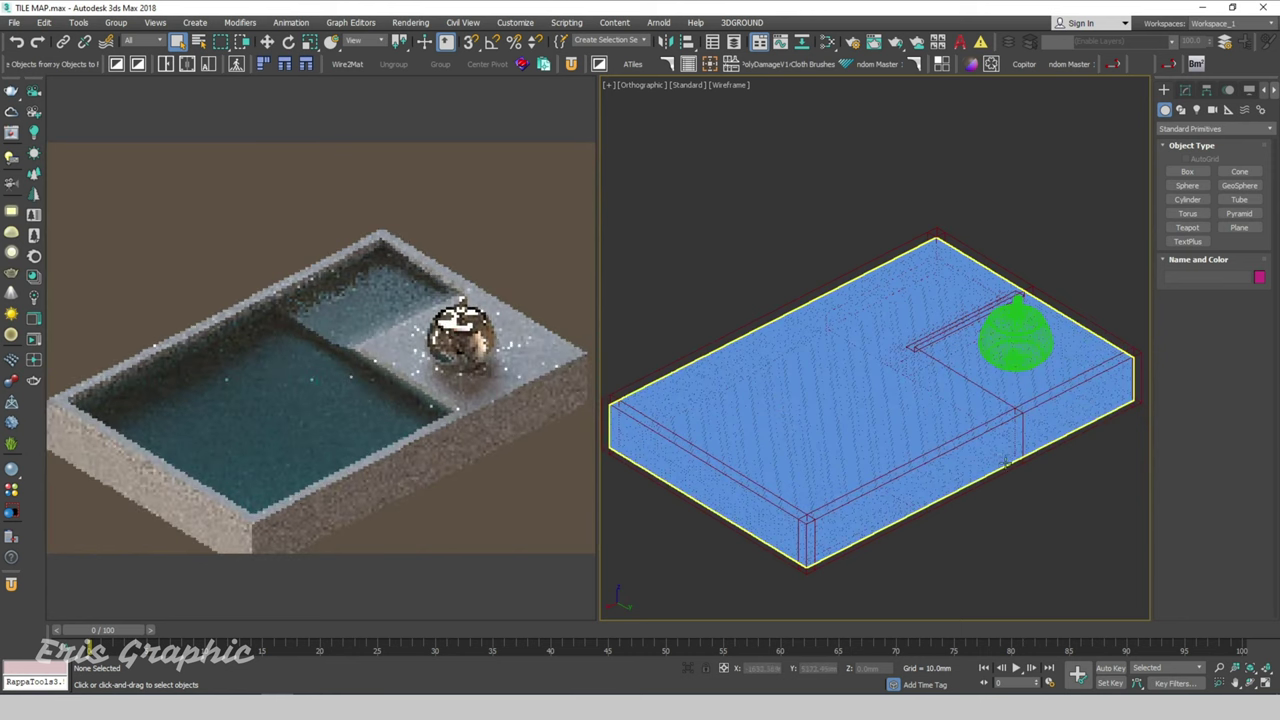
pyautogui.keyDown('alt'); pyautogui.moveTo(1000, 458); pyautogui.dragTo(965, 424, button='middle'); pyautogui.keyUp('alt')
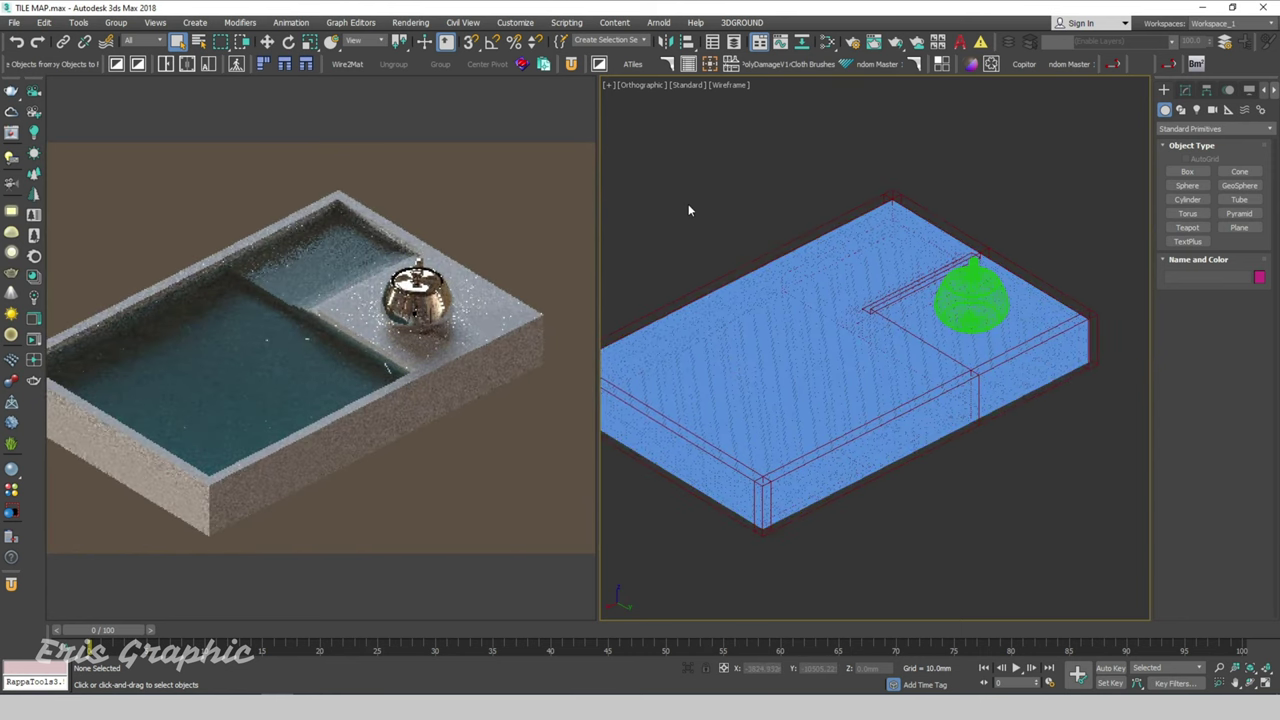
# In the Slate Material Editor, add a CoronaLegacyMtl node named Material #25.
pyautogui.press('m')
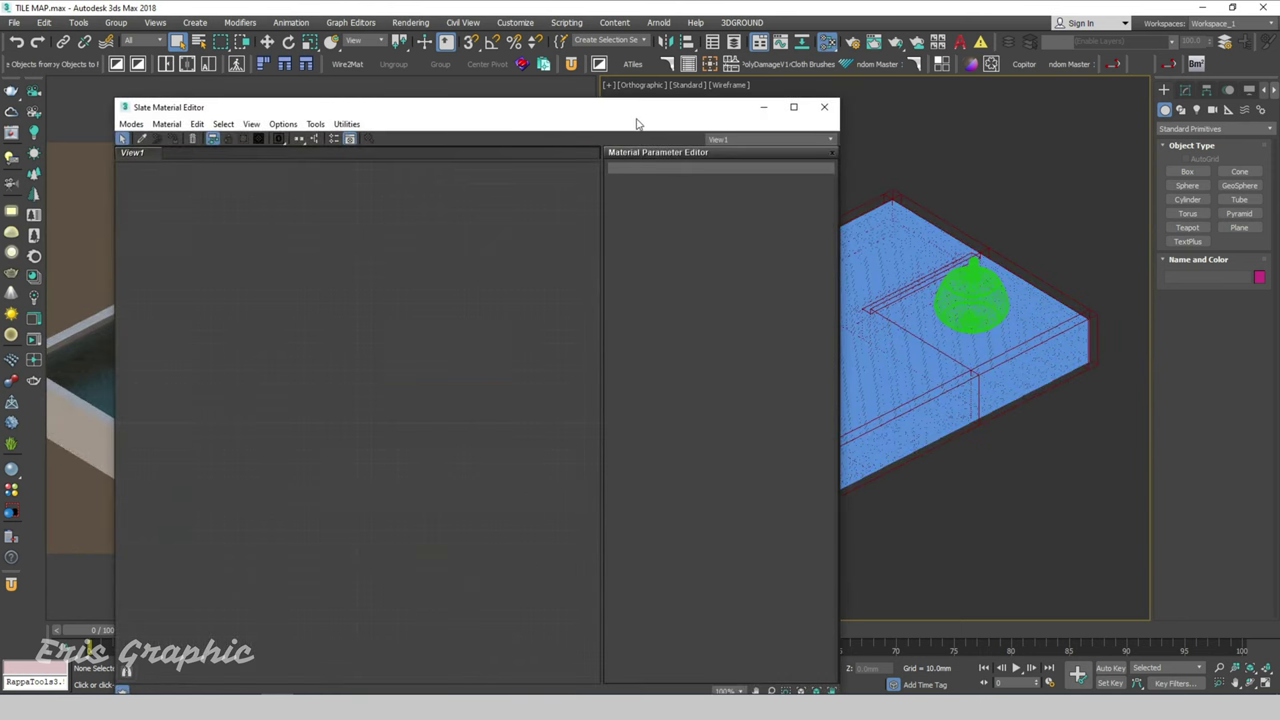
pyautogui.moveTo(698, 112); pyautogui.dragTo(767, 128)
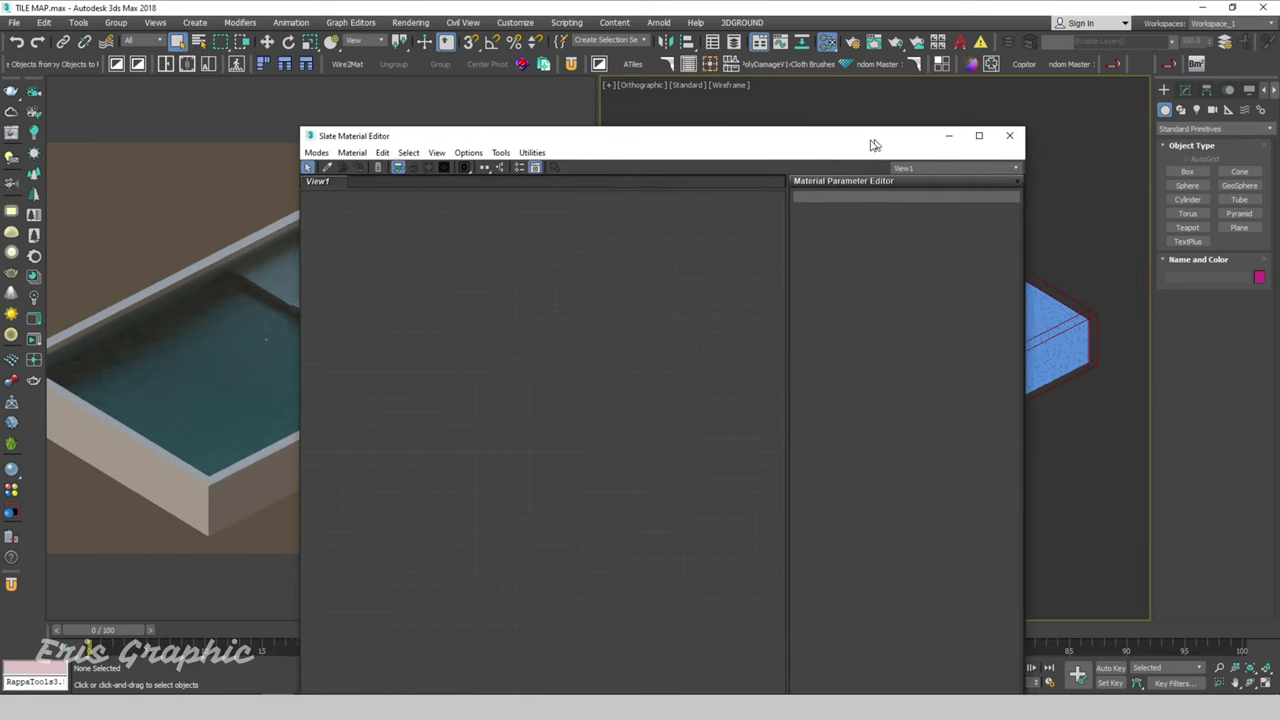
pyautogui.rightClick(442, 259)
pyautogui.moveTo(500, 267)
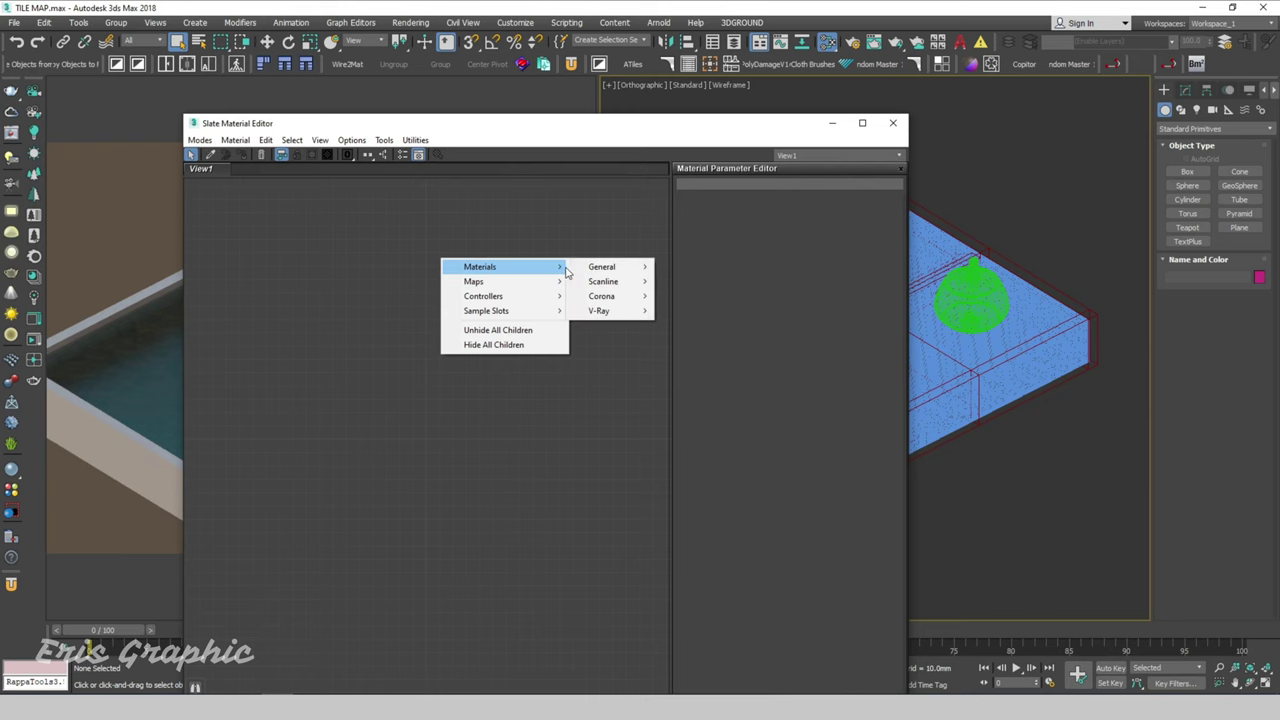
pyautogui.moveTo(603, 296)
pyautogui.click(731, 331)
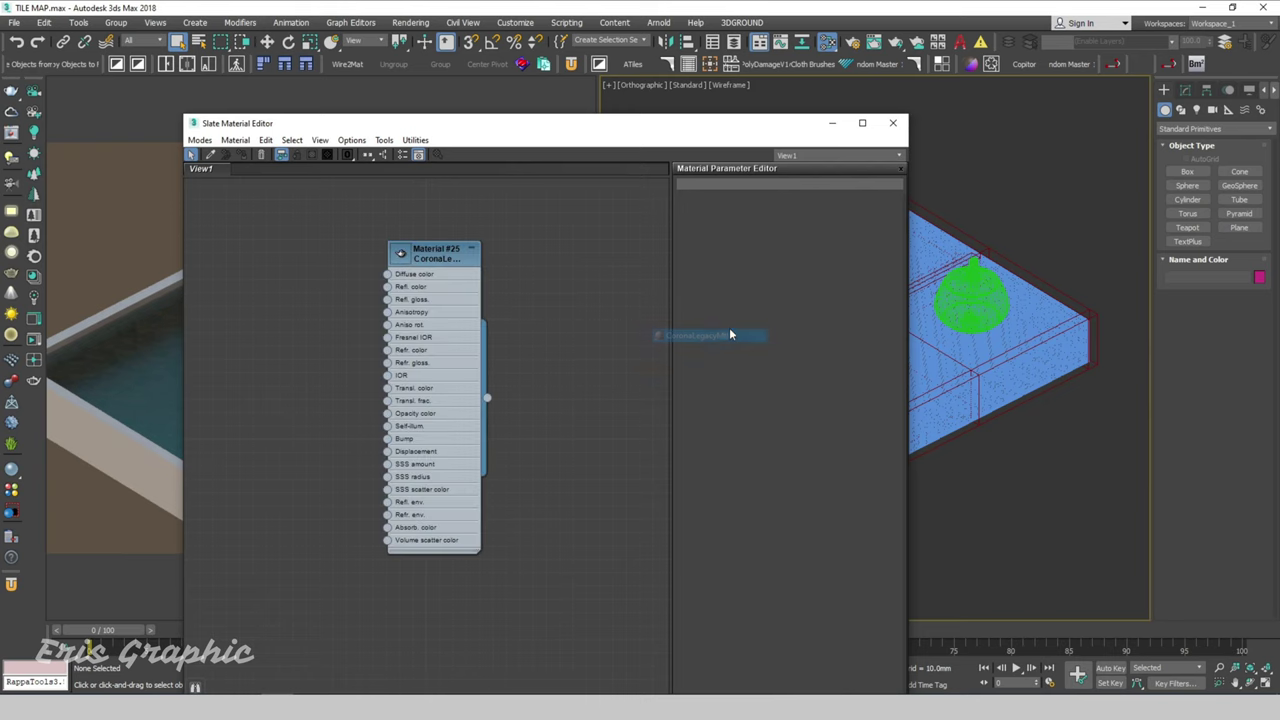
pyautogui.moveTo(428, 257); pyautogui.dragTo(468, 244)
# Switch the viewport to shaded display and assign Material #25 to the pool object.
pyautogui.moveTo(760, 127); pyautogui.dragTo(639, 99)
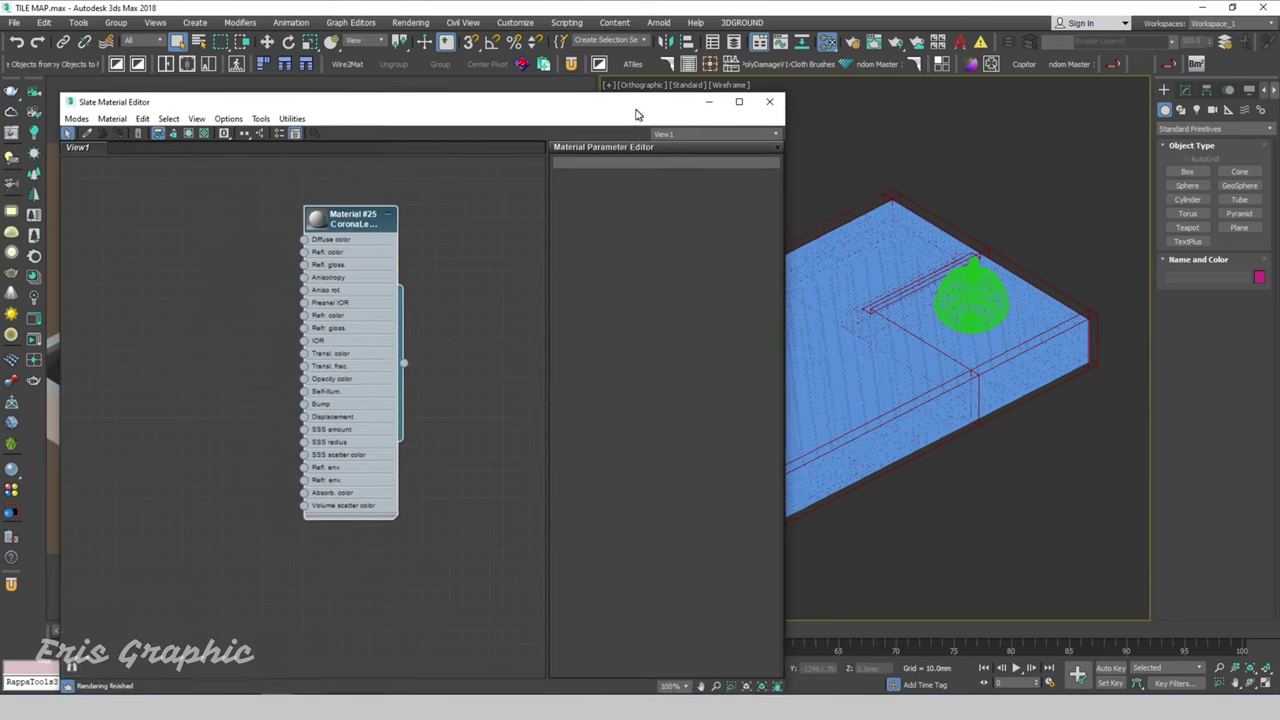
pyautogui.press('F3')
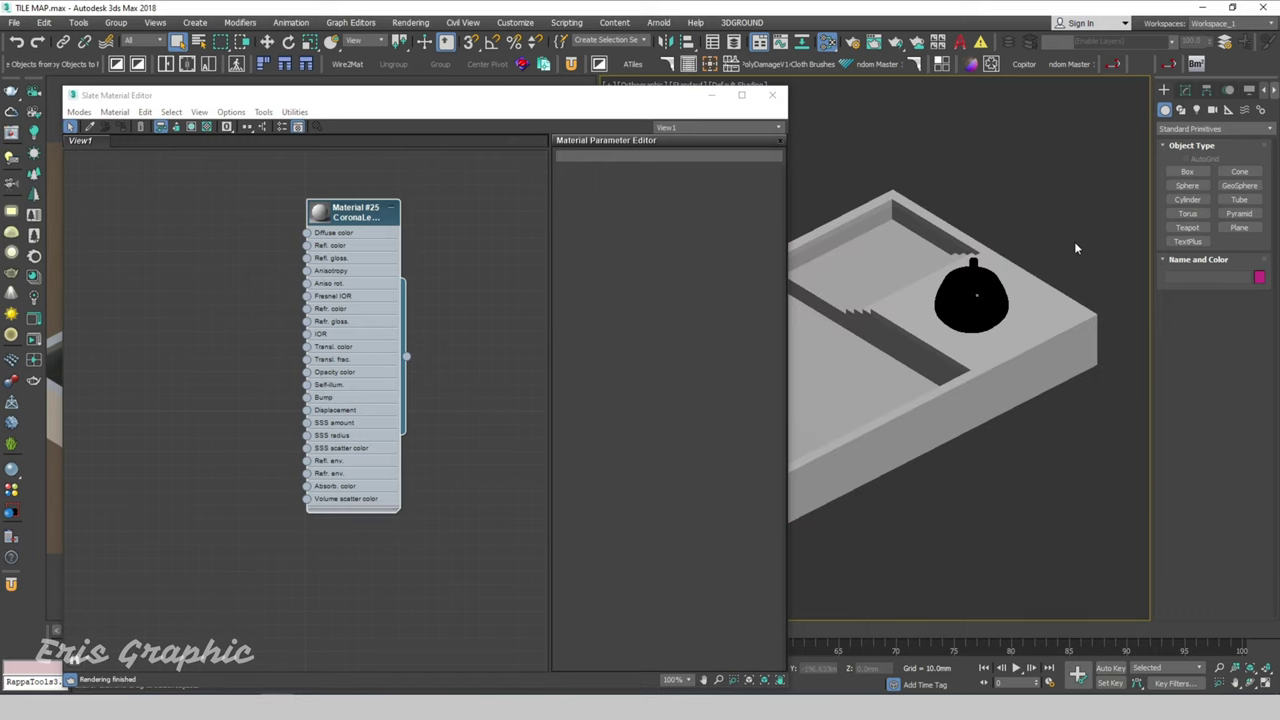
pyautogui.click(368, 216)
pyautogui.moveTo(407, 356)
pyautogui.mouseDown()
pyautogui.moveTo(1111, 350)
pyautogui.moveTo(1083, 353)
pyautogui.mouseUp()
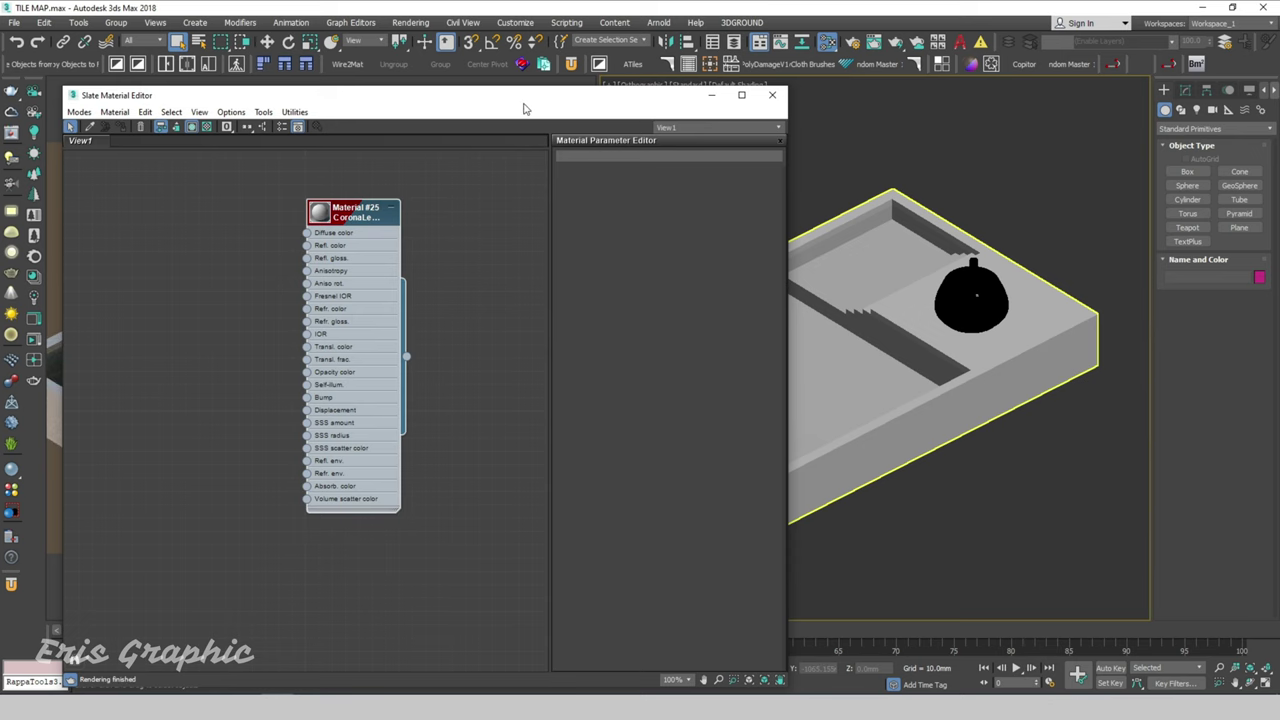
pyautogui.moveTo(523, 103); pyautogui.dragTo(1018, 93)
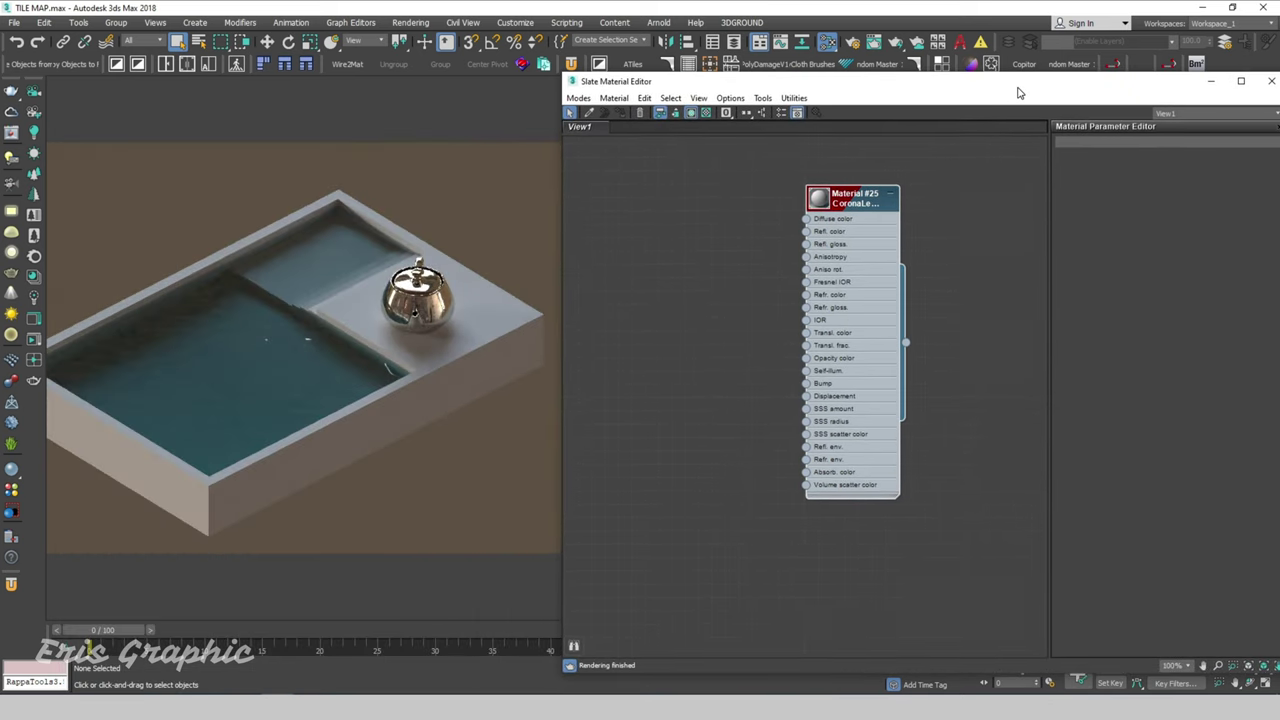
pyautogui.click(840, 238)
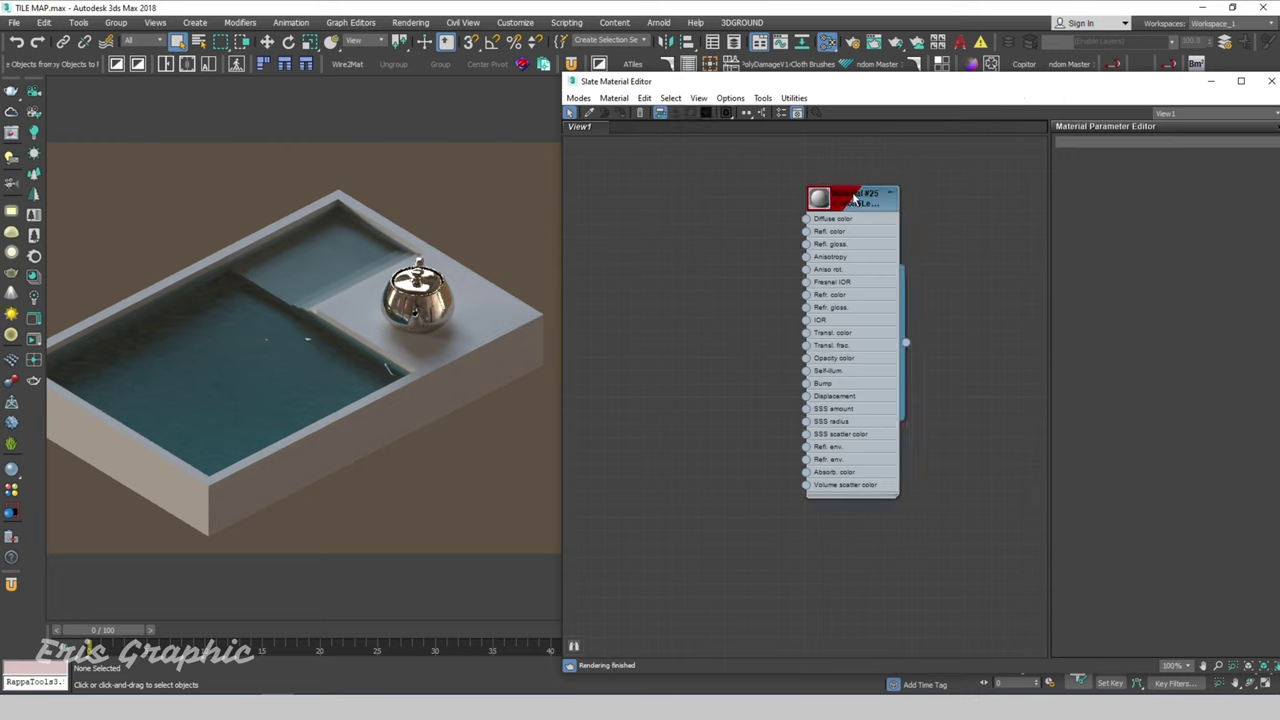
pyautogui.moveTo(853, 200); pyautogui.dragTo(986, 200)
pyautogui.rightClick(645, 186)
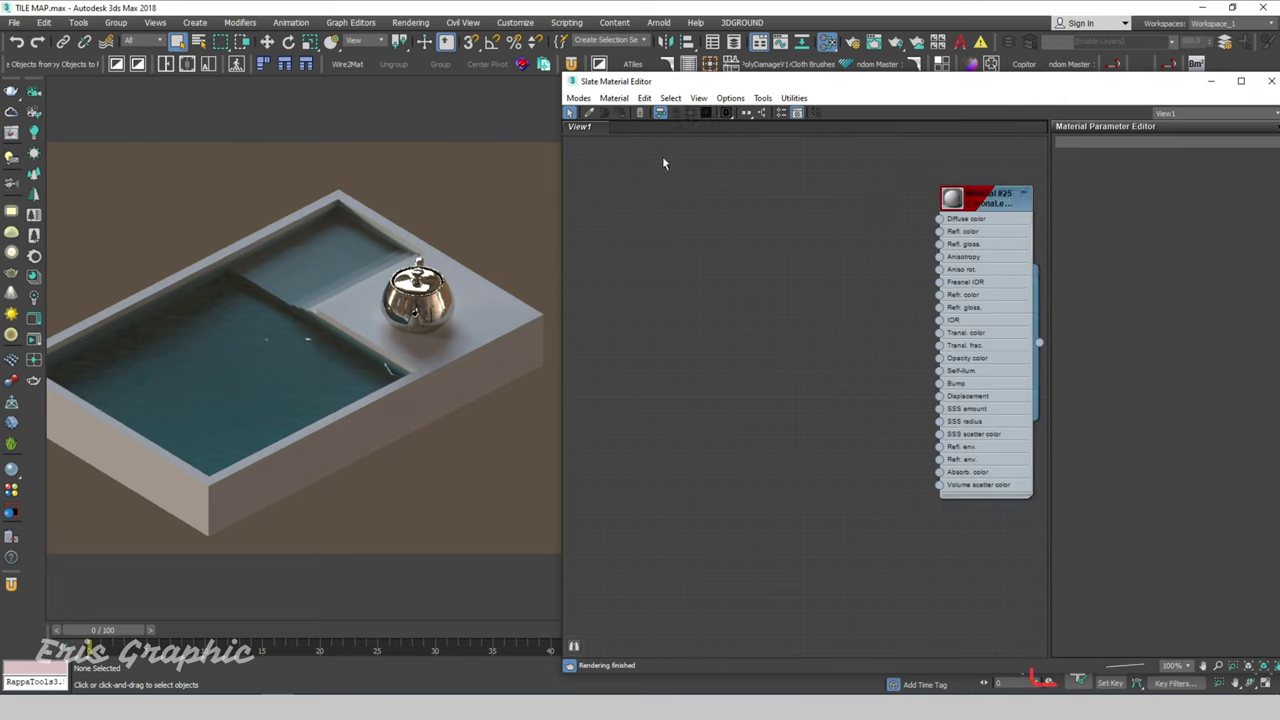
# Add a Tiles map node (Map #2), show its parameters, and try the Custom Tiles preset.
pyautogui.rightClick(647, 207)
pyautogui.moveTo(680, 229)
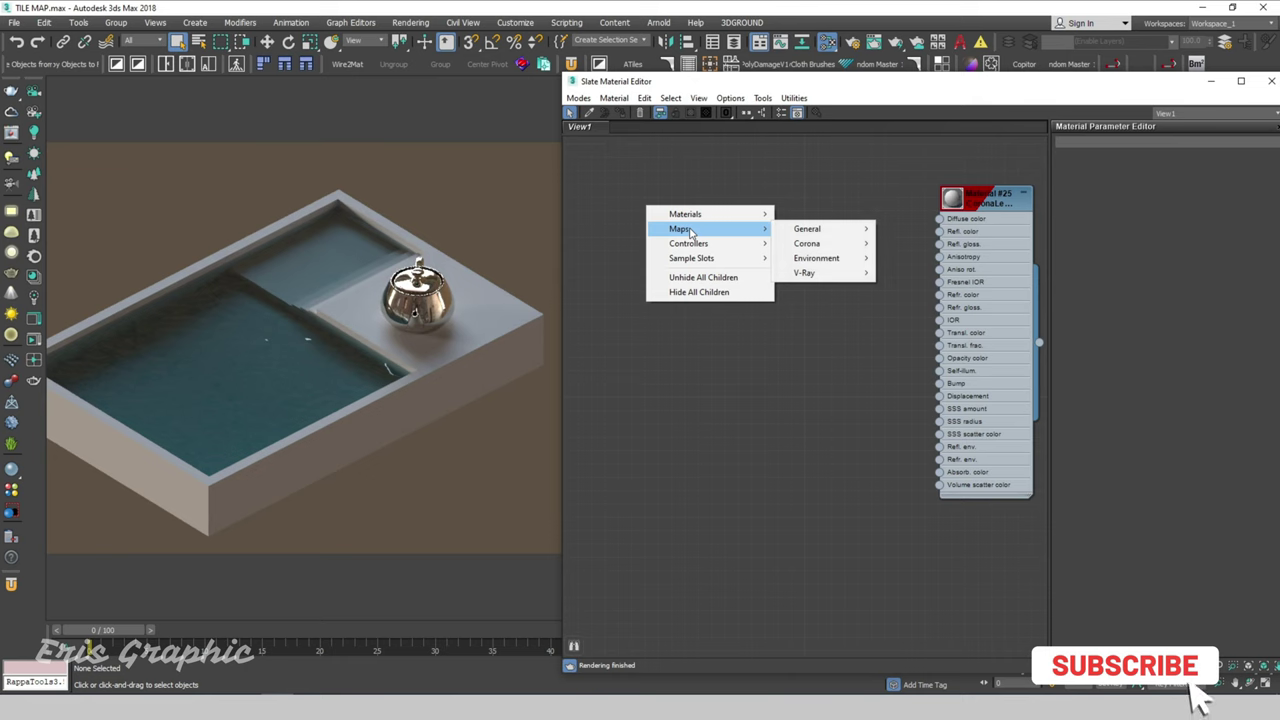
pyautogui.moveTo(807, 229)
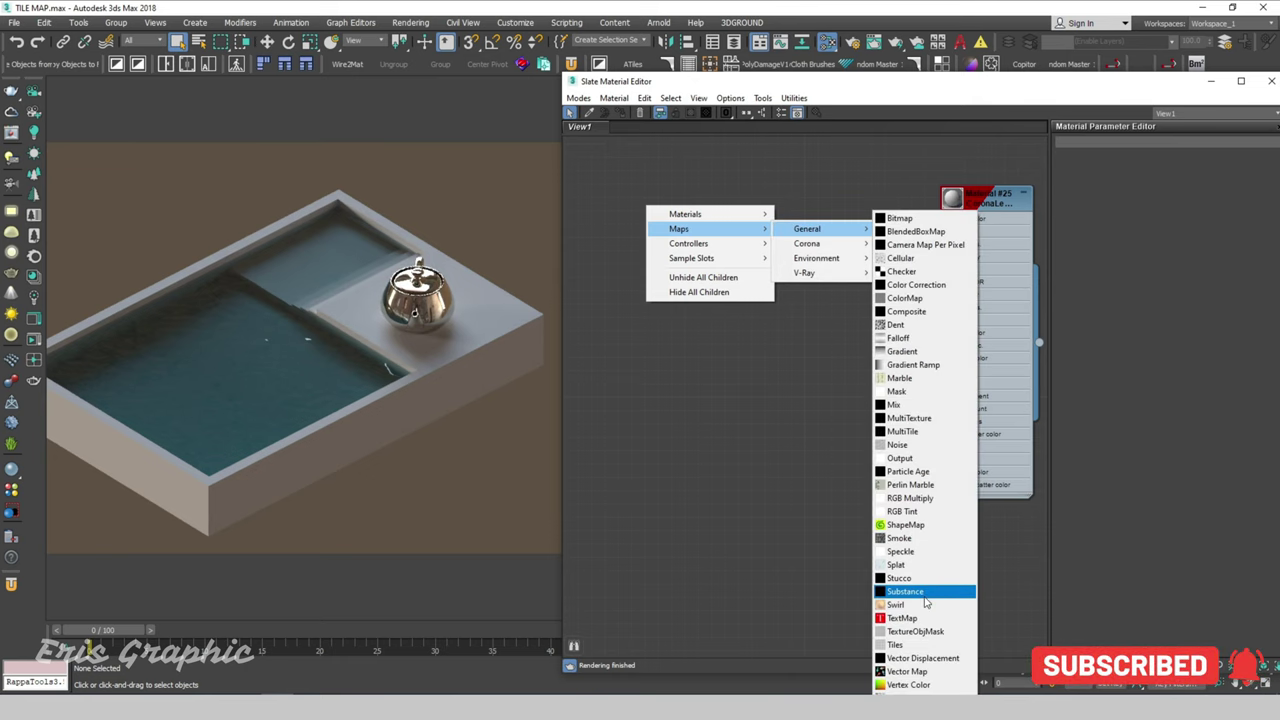
pyautogui.click(912, 645)
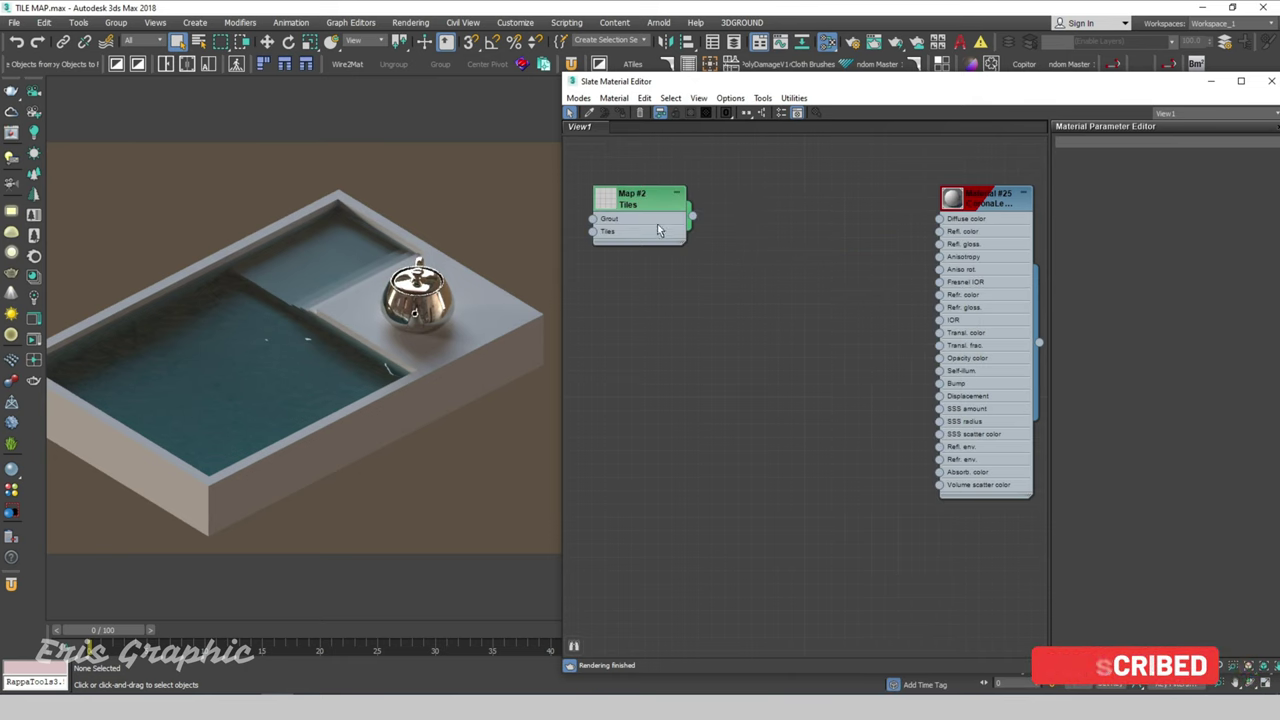
pyautogui.moveTo(605, 212); pyautogui.dragTo(699, 215)
pyautogui.doubleClick(699, 215)
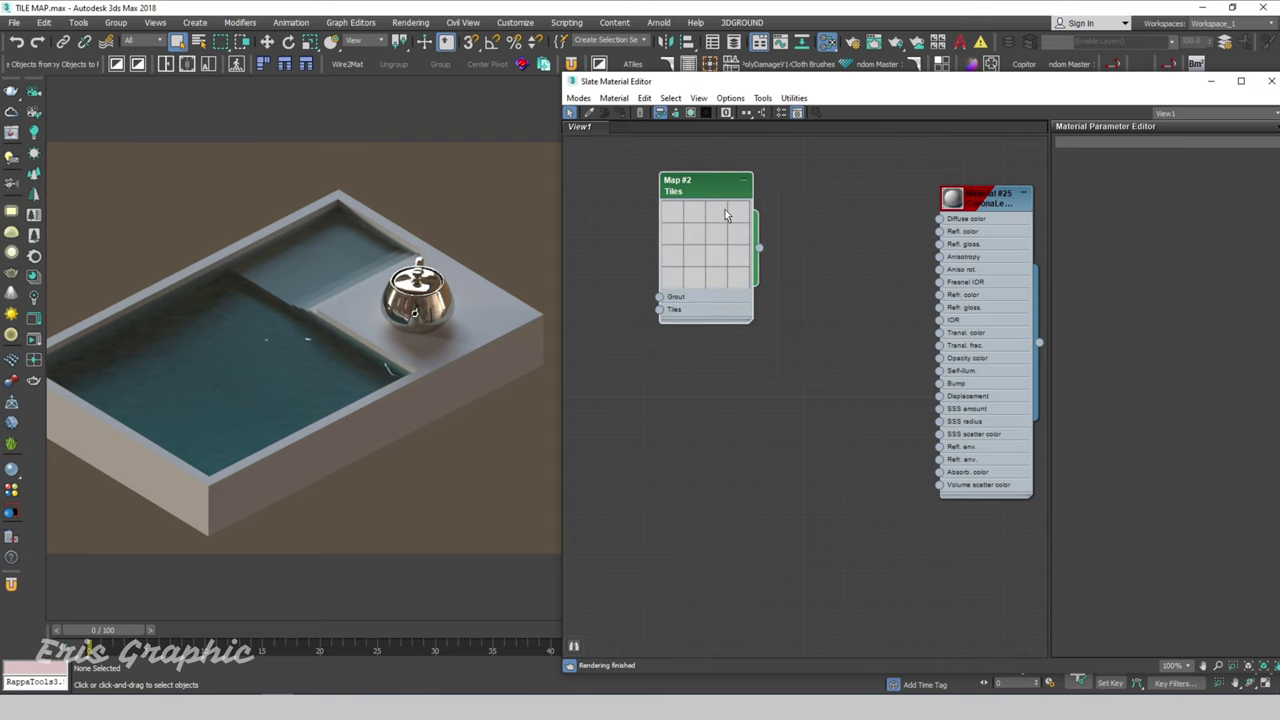
pyautogui.doubleClick(702, 189)
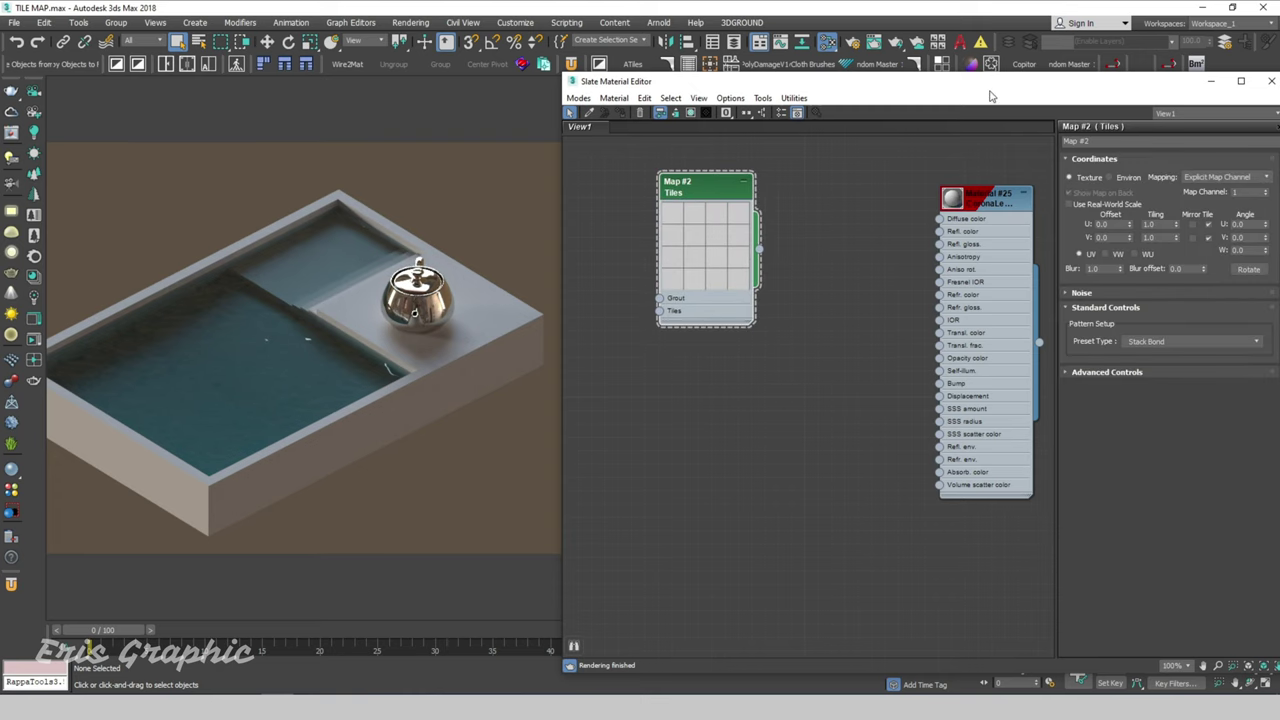
pyautogui.moveTo(881, 88)
pyautogui.mouseDown()
pyautogui.moveTo(760, 78)
pyautogui.moveTo(757, 60)
pyautogui.mouseUp()
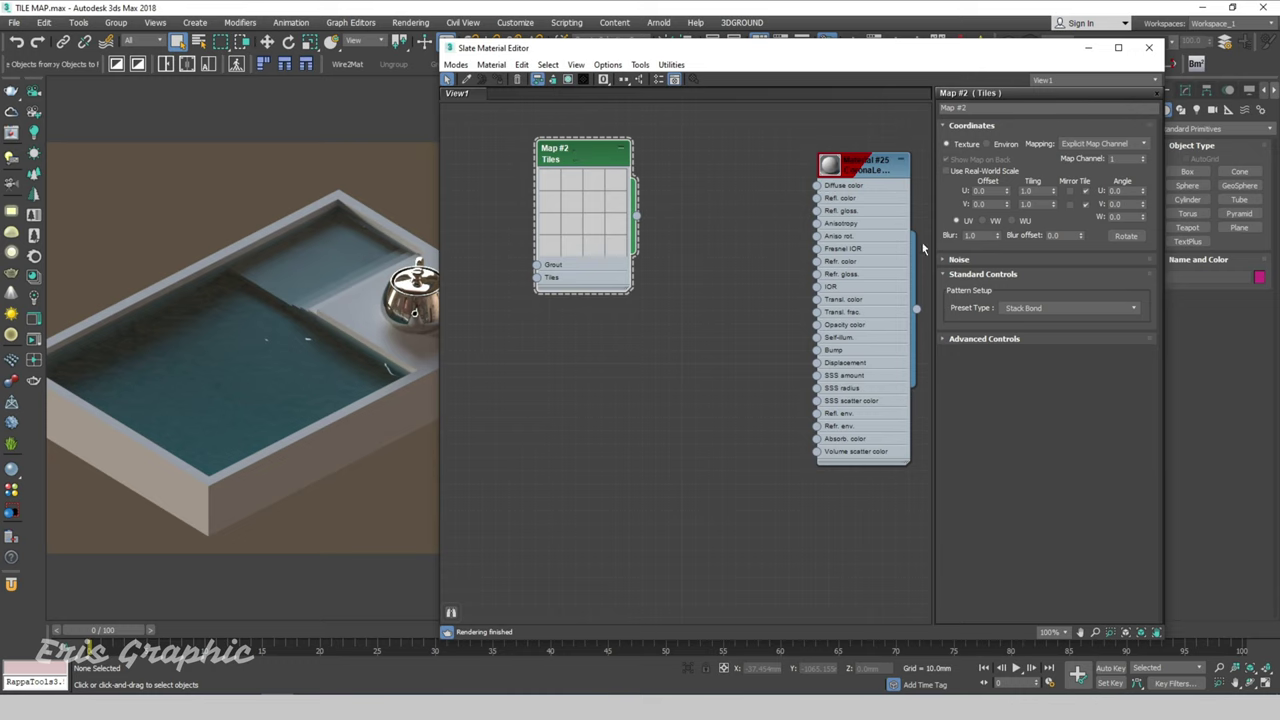
pyautogui.click(1053, 310)
pyautogui.click(1046, 321)
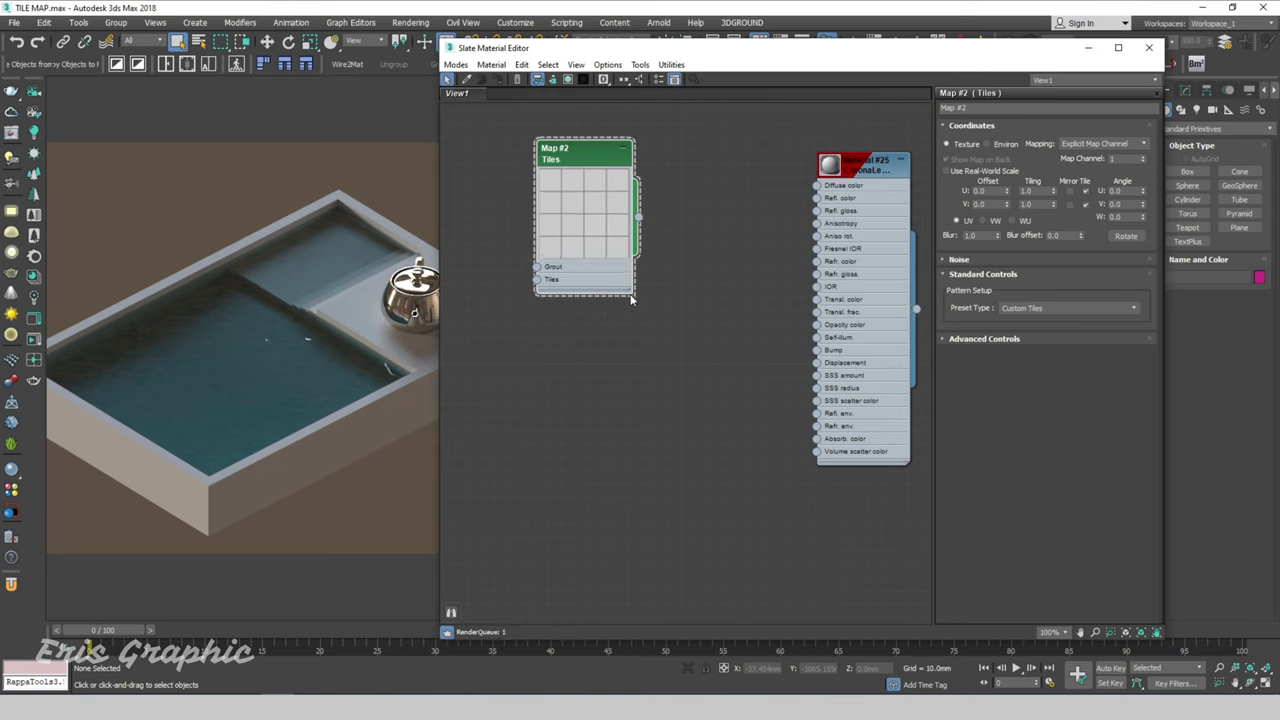
pyautogui.moveTo(631, 293); pyautogui.dragTo(700, 360)
pyautogui.moveTo(622, 147); pyautogui.dragTo(580, 137)
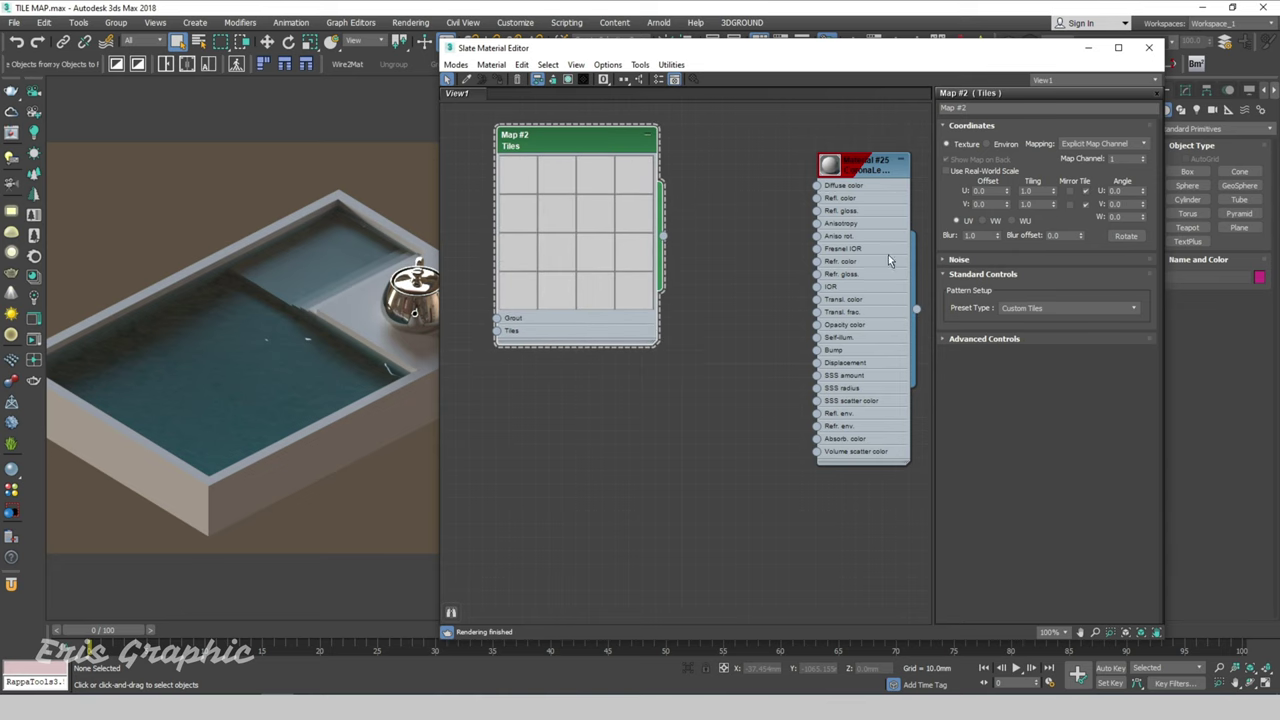
# Preview the Running Bond, Common Flemish Bond, English Bond and 1/2 Running Bond presets.
pyautogui.click(1052, 310)
pyautogui.click(1040, 328)
pyautogui.click(1056, 307)
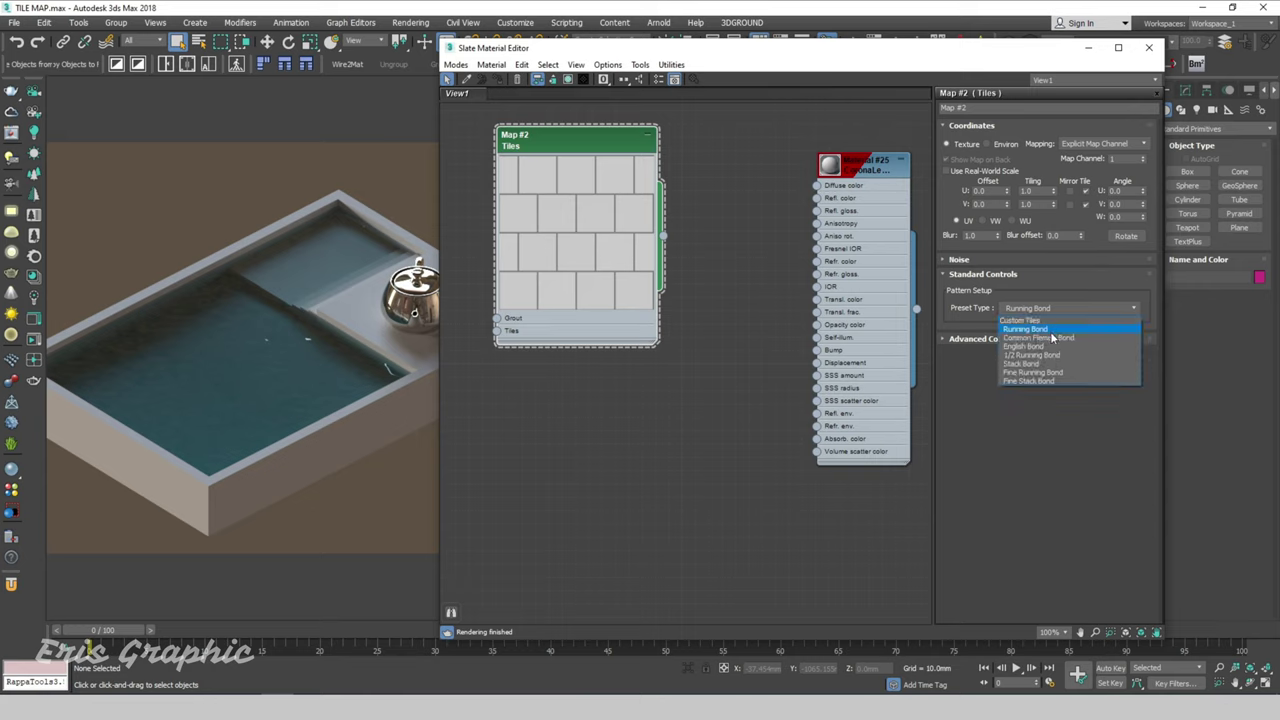
pyautogui.click(1050, 335)
pyautogui.click(1054, 307)
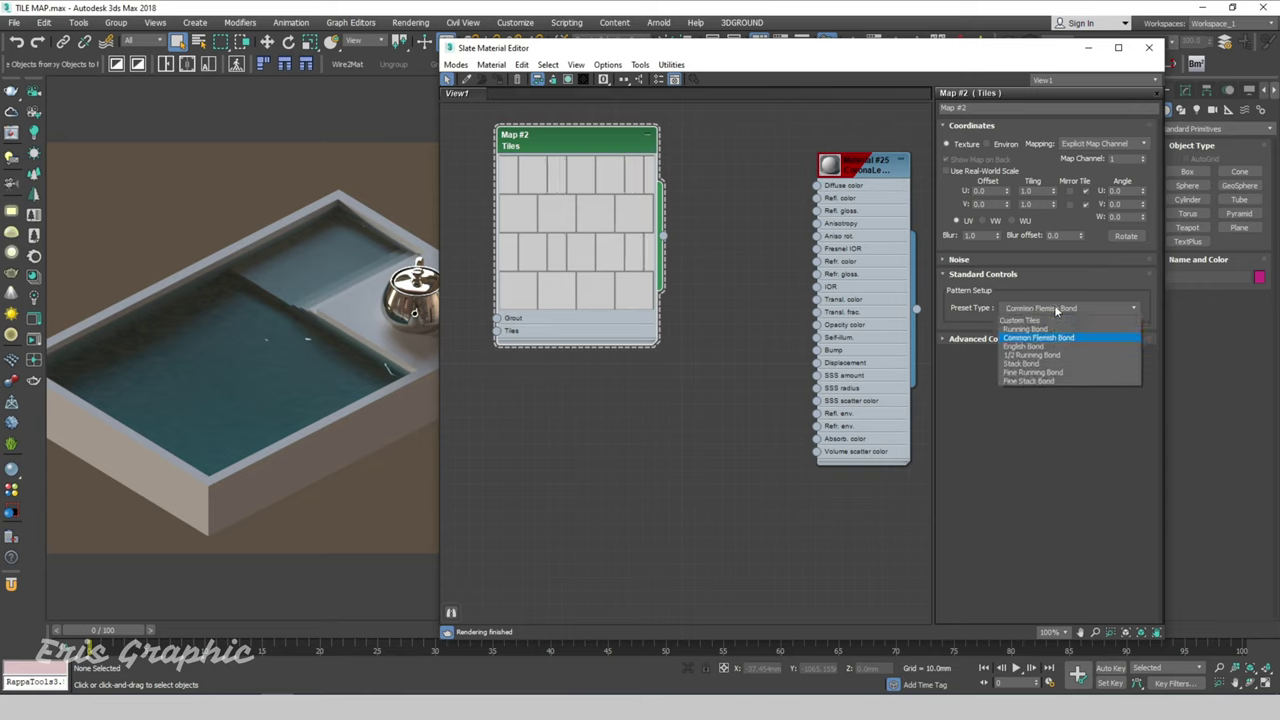
pyautogui.click(1053, 350)
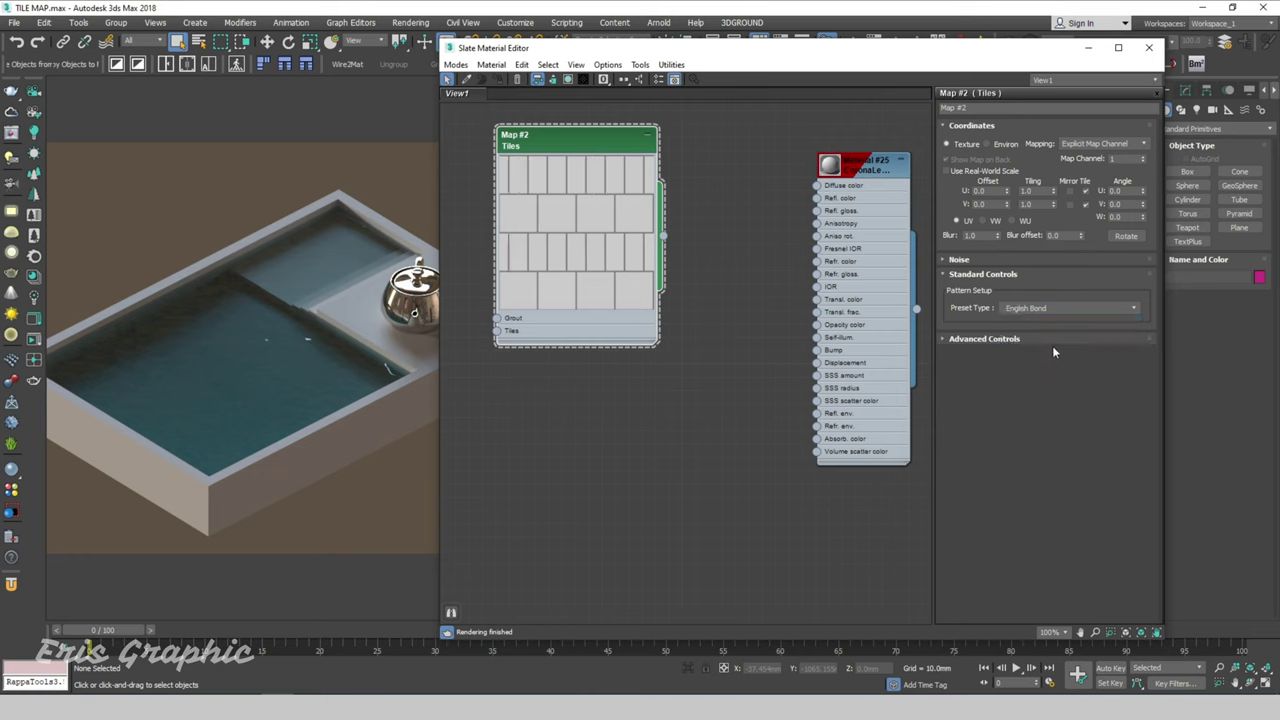
pyautogui.click(1050, 310)
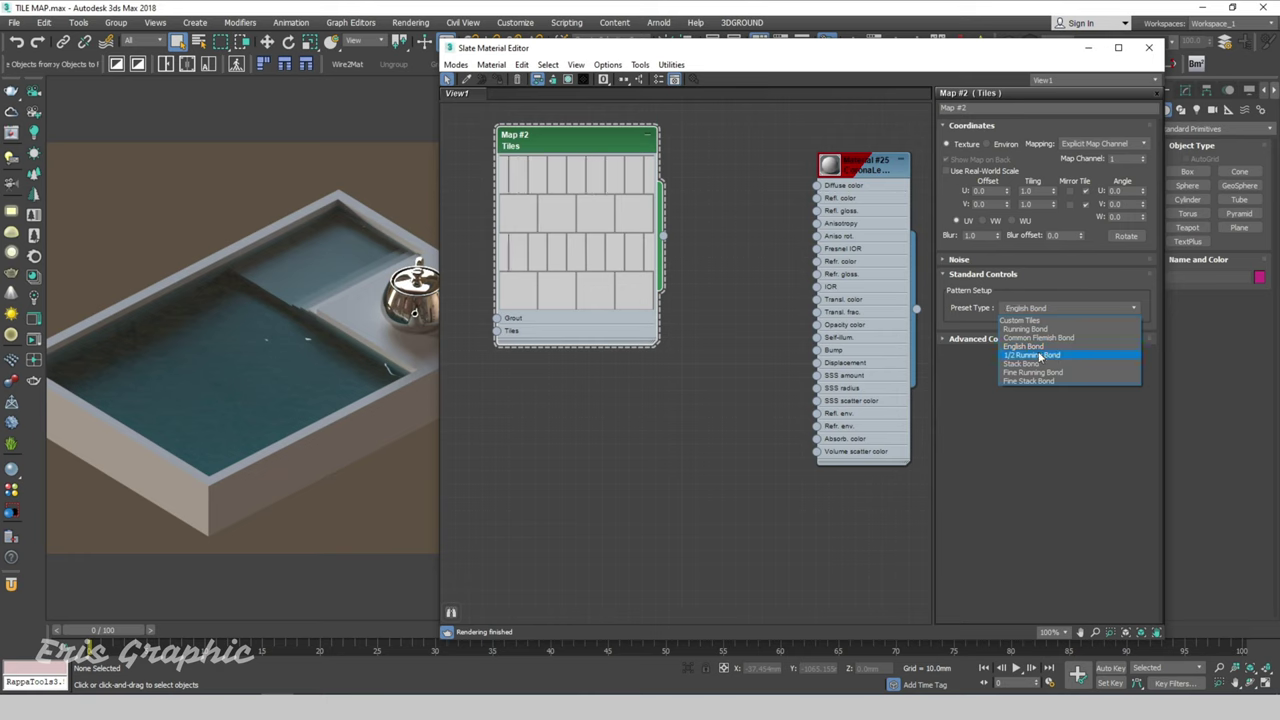
pyautogui.click(1039, 356)
# Try Stack, Fine Running and Fine Stack Bond, settle on Stack Bond, and expand Advanced Controls.
pyautogui.click(1049, 310)
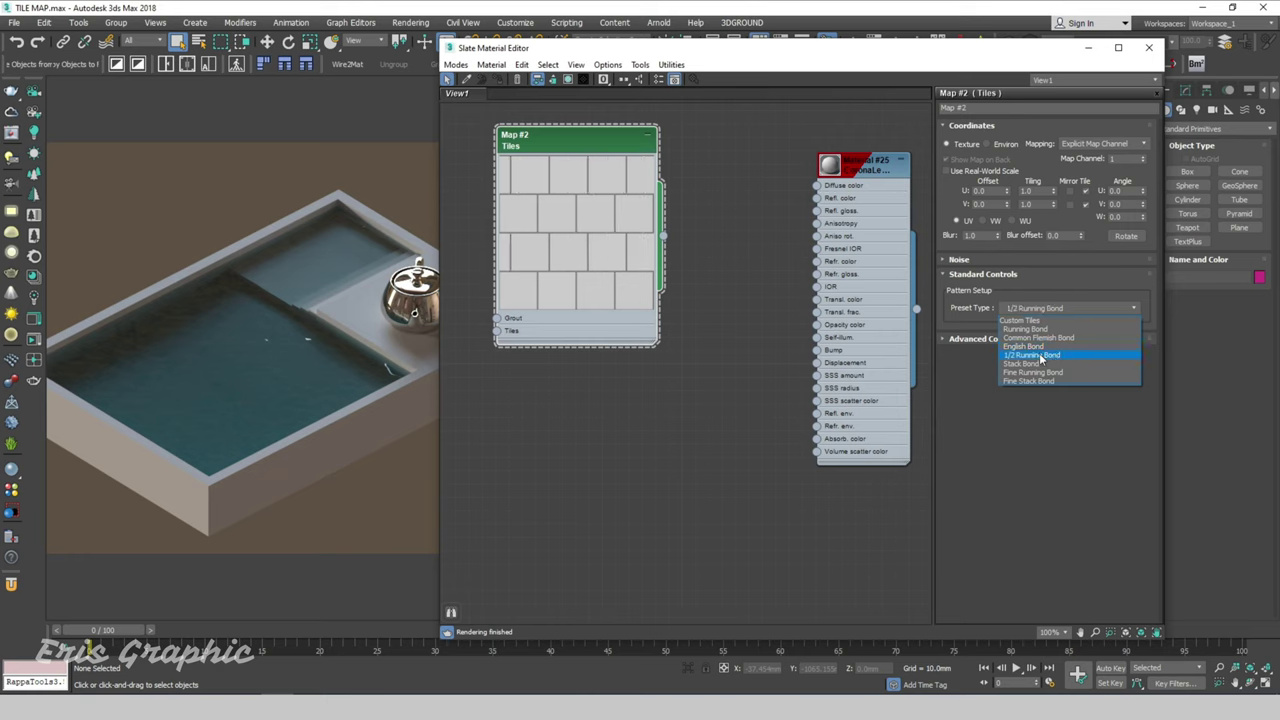
pyautogui.click(1045, 364)
pyautogui.click(1052, 310)
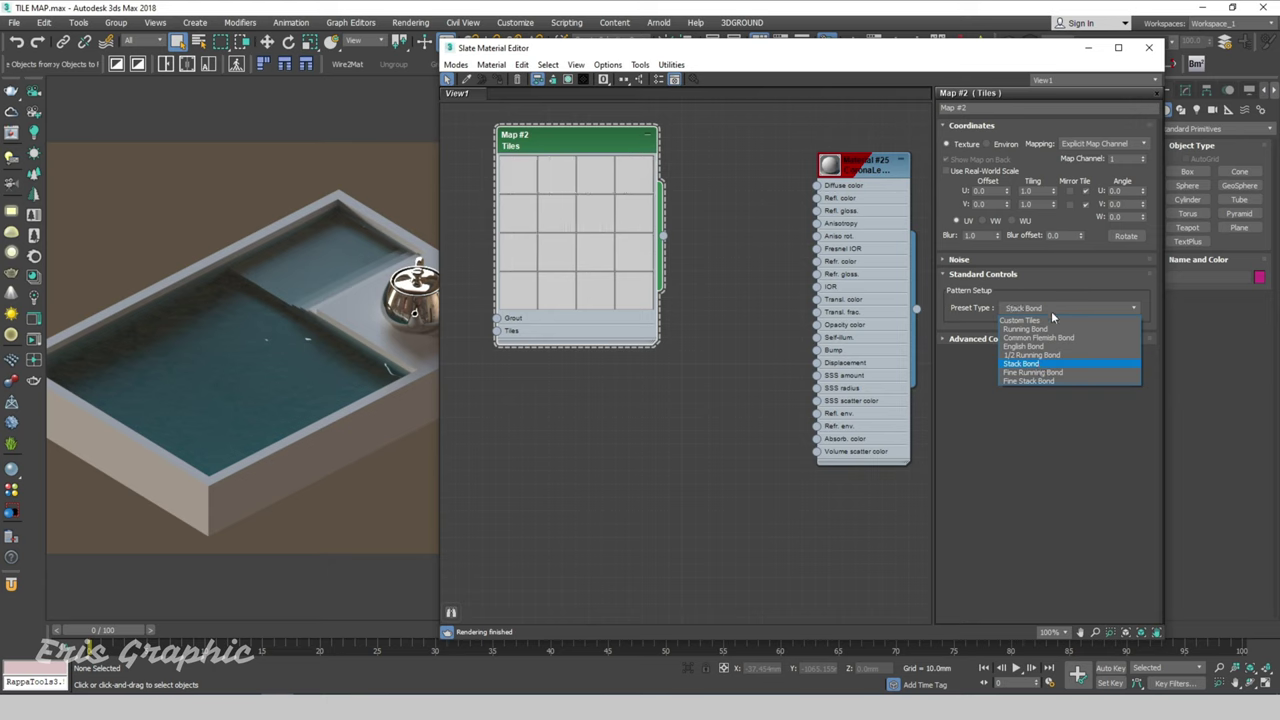
pyautogui.click(1057, 377)
pyautogui.click(1060, 310)
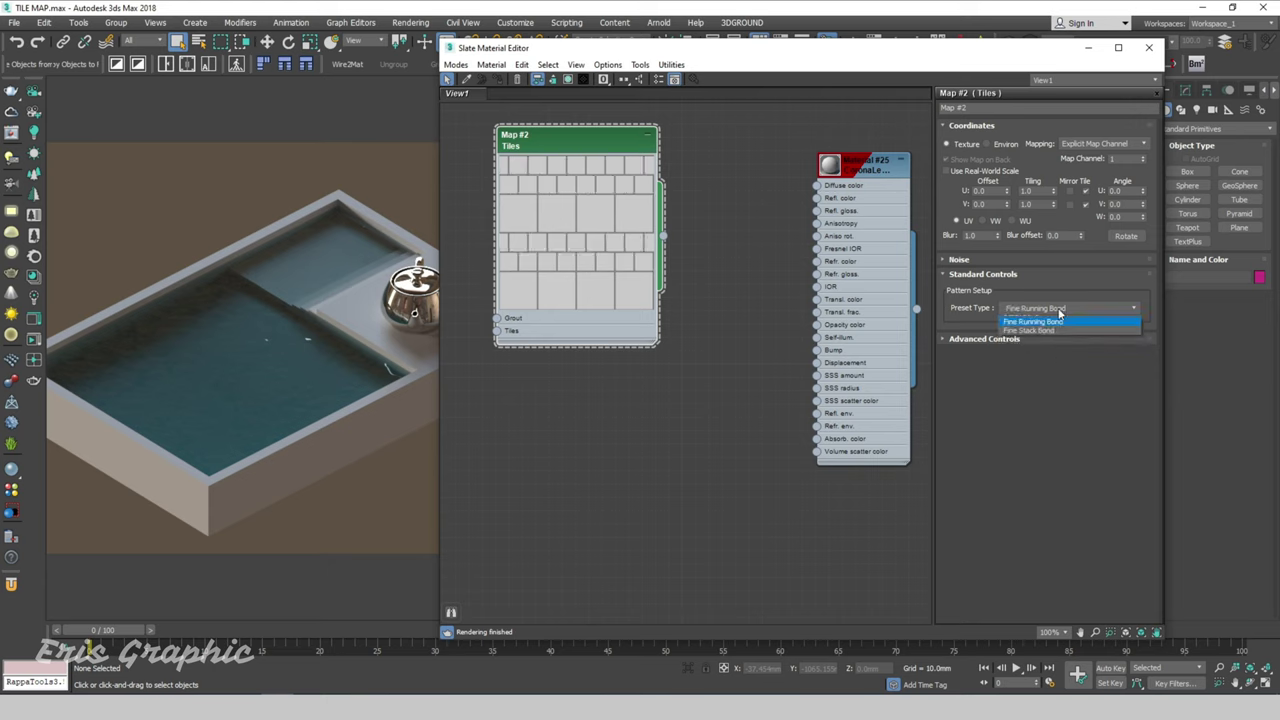
pyautogui.click(1052, 382)
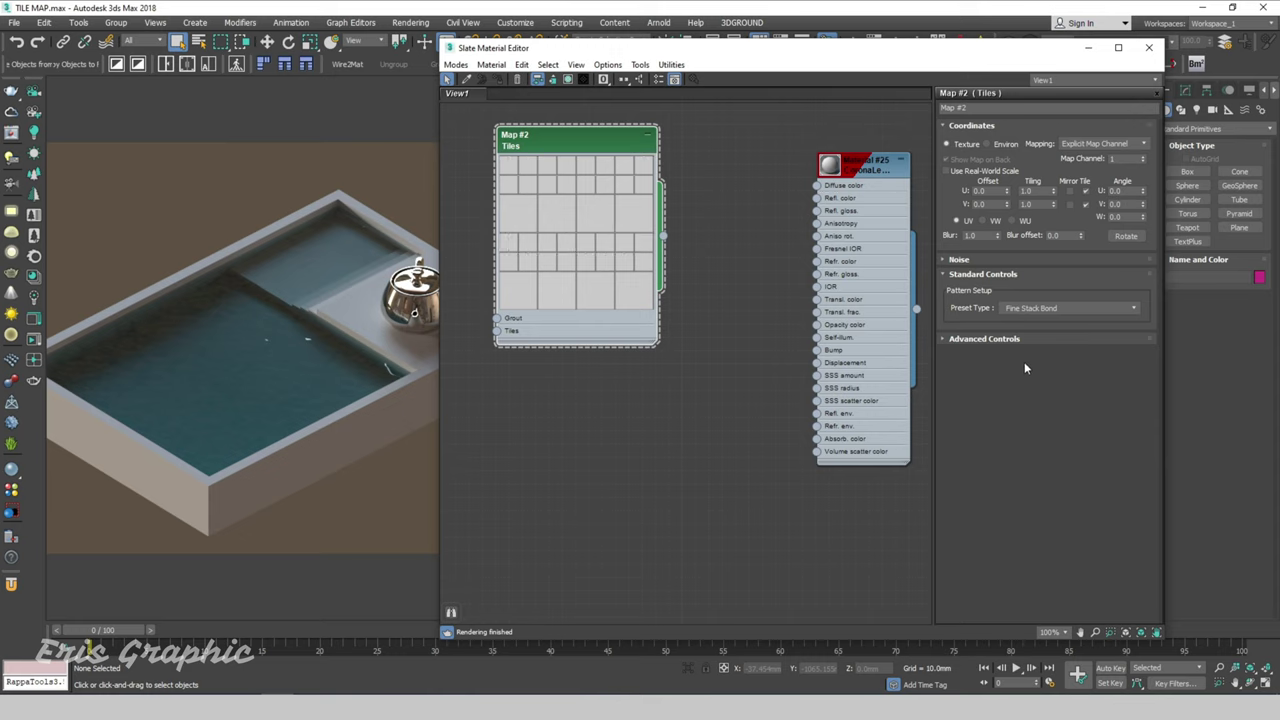
pyautogui.click(1030, 311)
pyautogui.click(1035, 364)
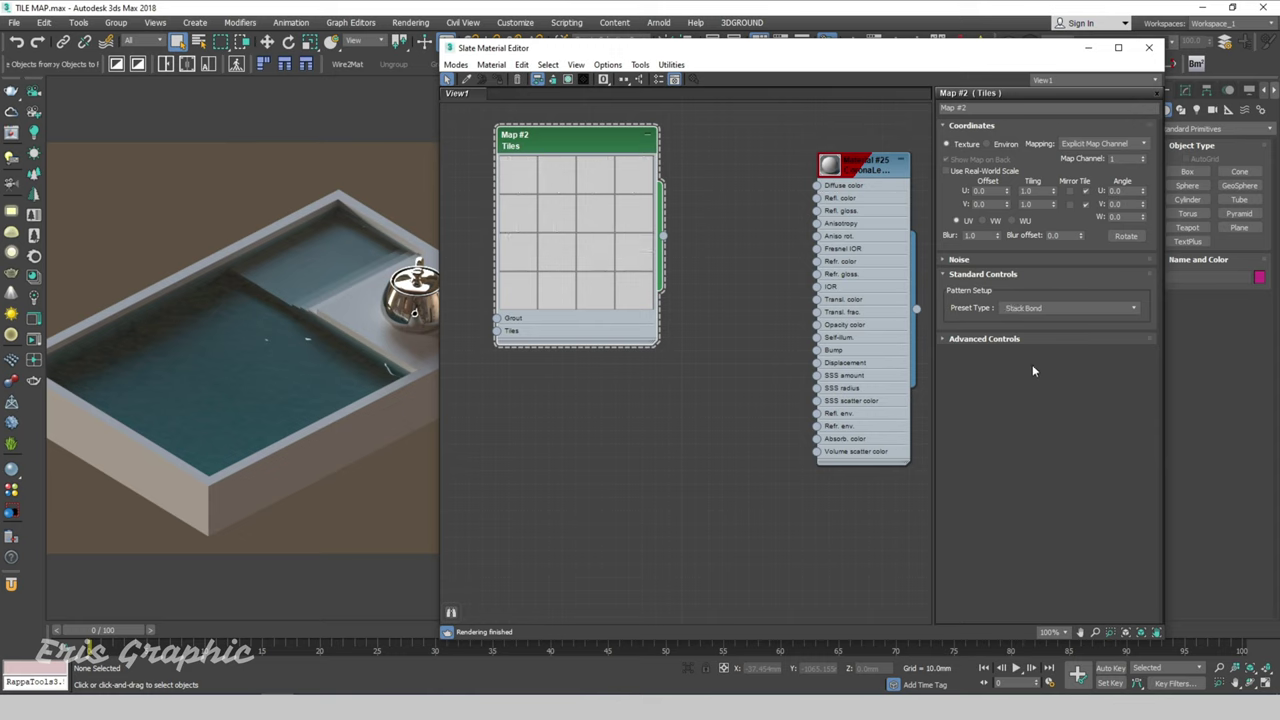
pyautogui.click(947, 341)
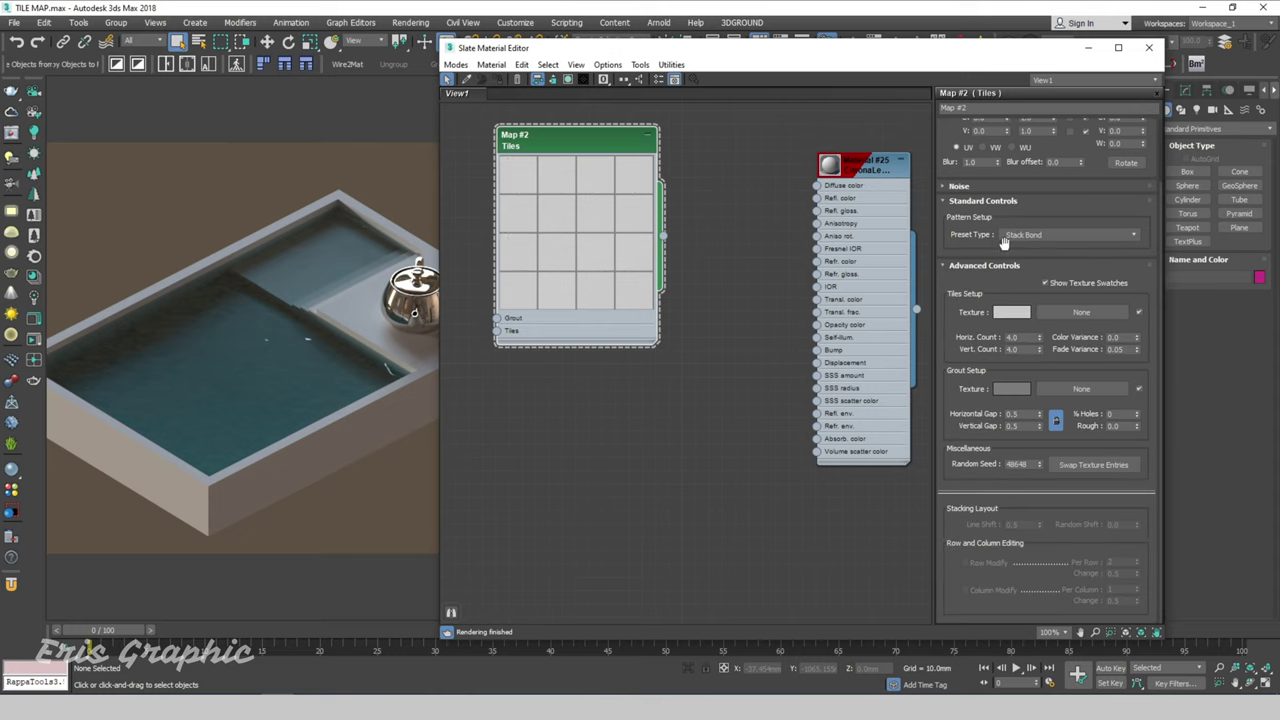
# Set the Tiles map's Horiz. Count and Vert. Count to 10.
pyautogui.moveTo(978, 59); pyautogui.dragTo(928, 43)
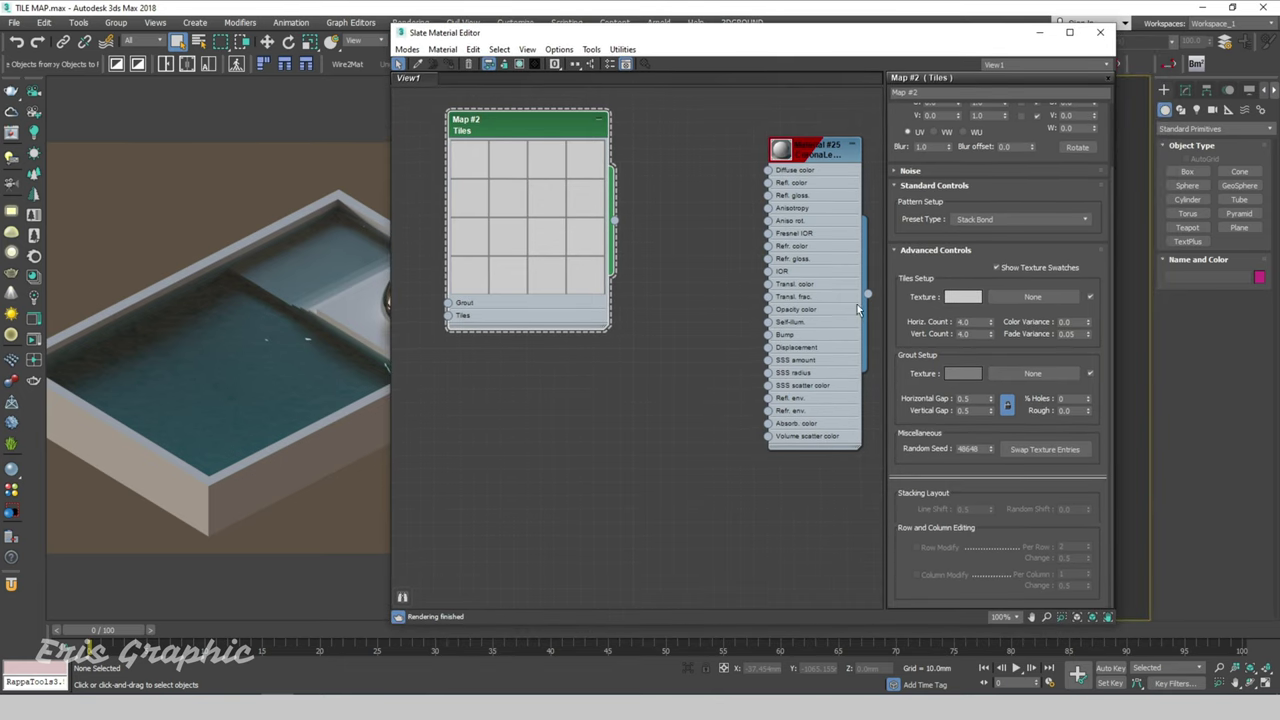
pyautogui.moveTo(530, 124); pyautogui.dragTo(562, 140)
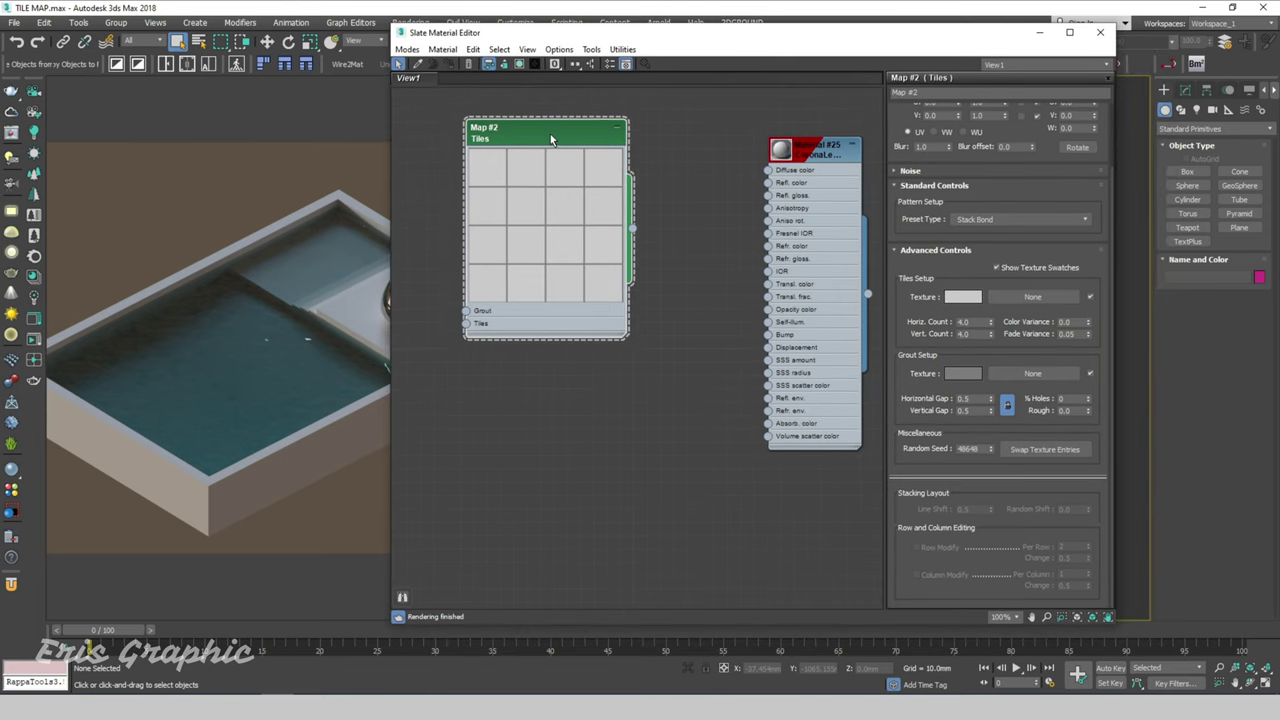
pyautogui.doubleClick(968, 322)
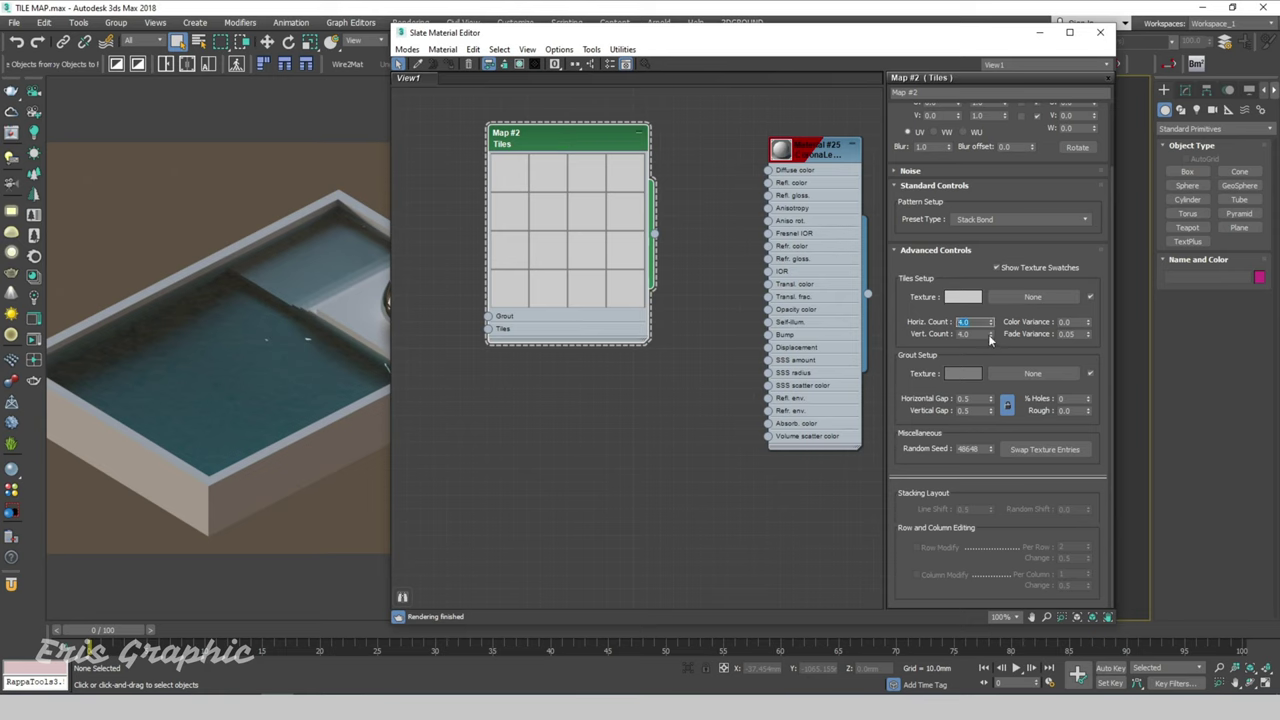
pyautogui.write('5')
pyautogui.press('Tab')
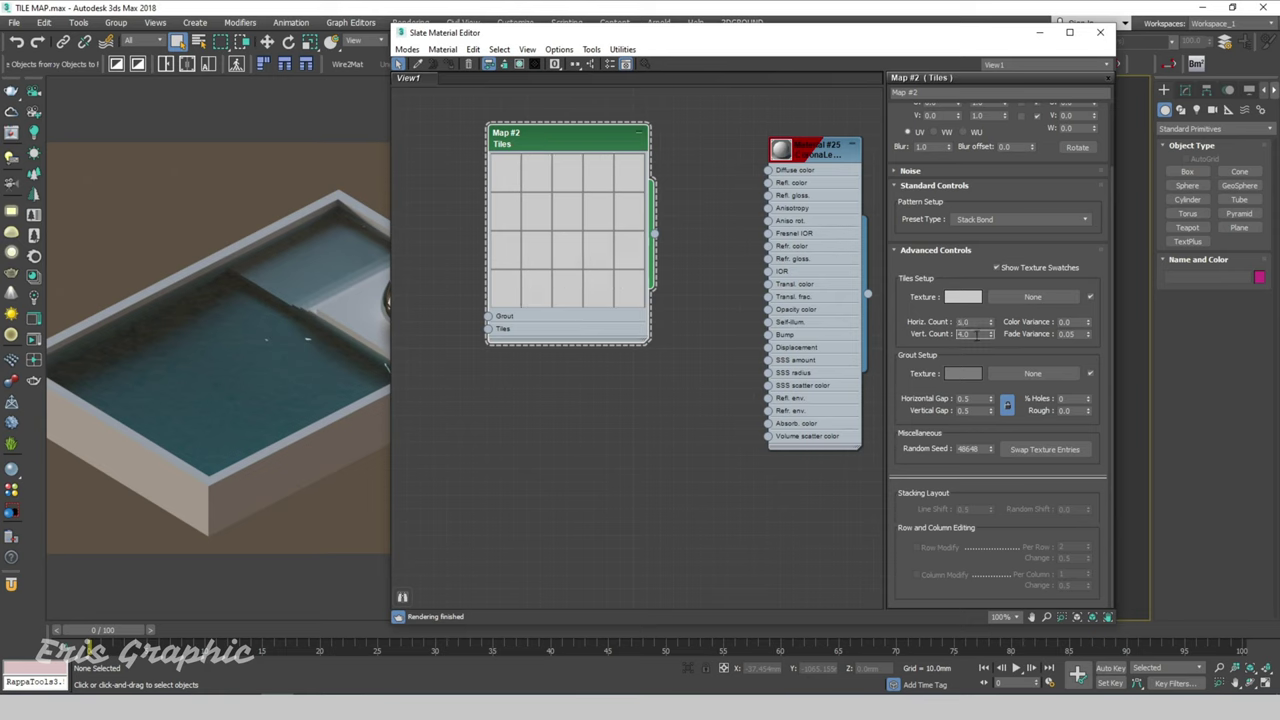
pyautogui.write('5')
pyautogui.press('Return')
pyautogui.write('10')
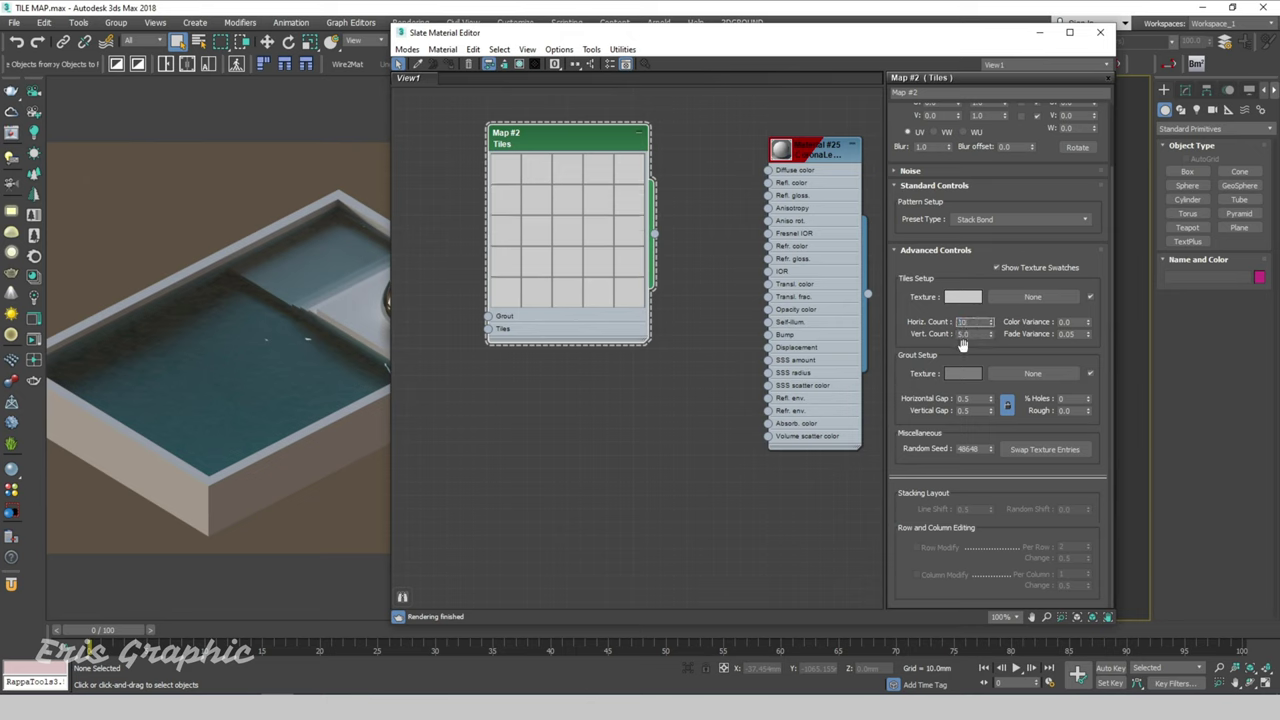
pyautogui.press('Return')
pyautogui.rightClick(988, 334)
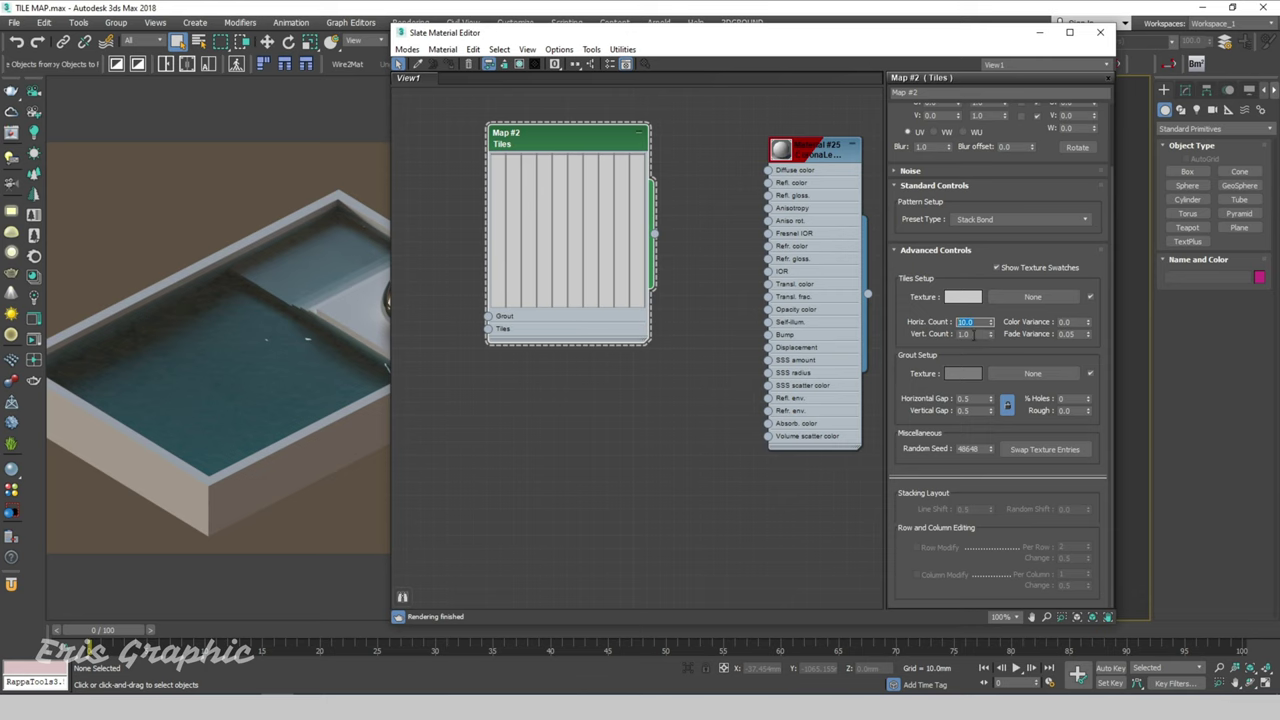
pyautogui.click(970, 334)
pyautogui.write('10')
pyautogui.click(976, 321)
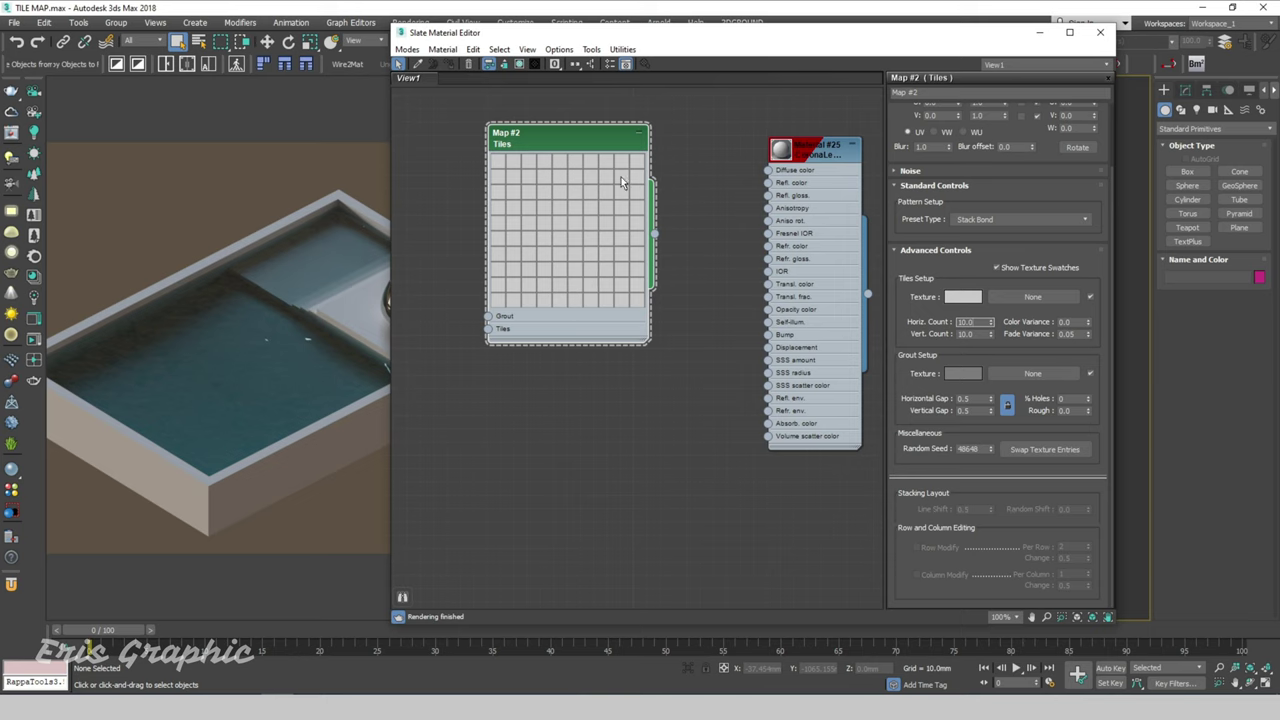
# Wire the Tiles map into Material #25's Diffuse color and check the render.
pyautogui.moveTo(643, 124); pyautogui.dragTo(630, 122)
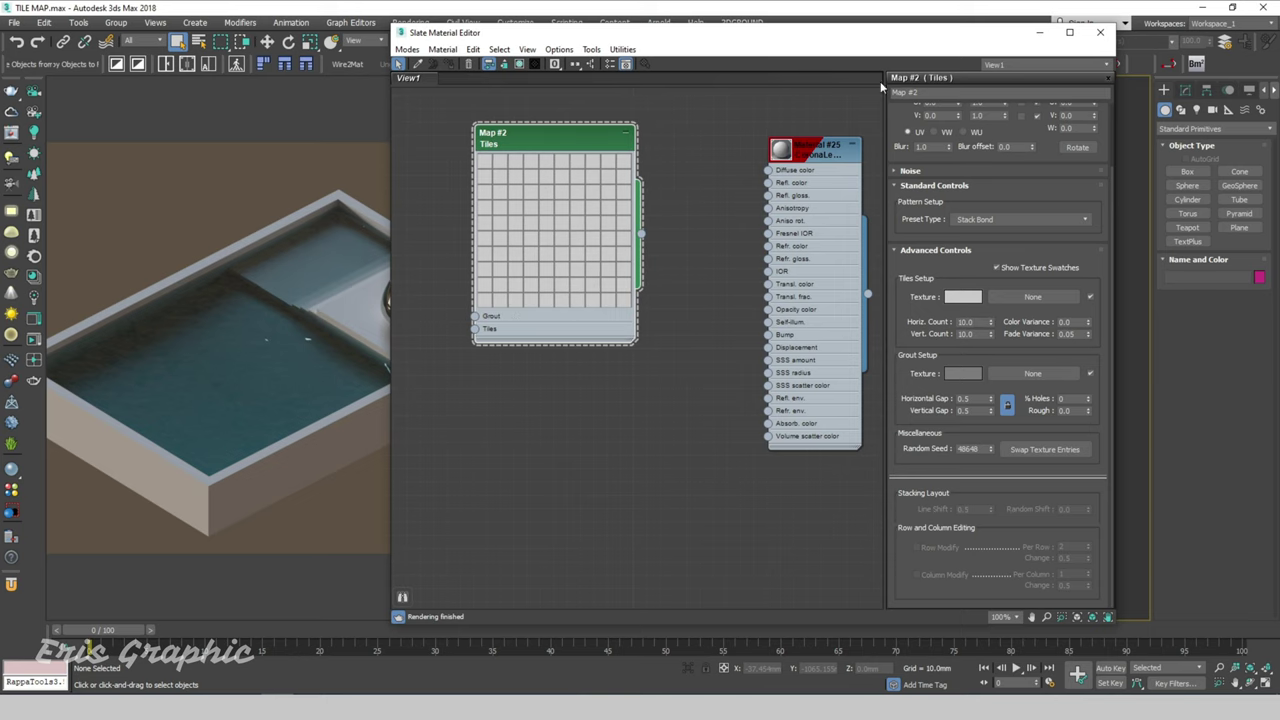
pyautogui.moveTo(643, 240); pyautogui.dragTo(768, 170)
pyautogui.moveTo(700, 54)
pyautogui.mouseDown()
pyautogui.moveTo(993, 76)
pyautogui.moveTo(394, 55)
pyautogui.mouseUp()
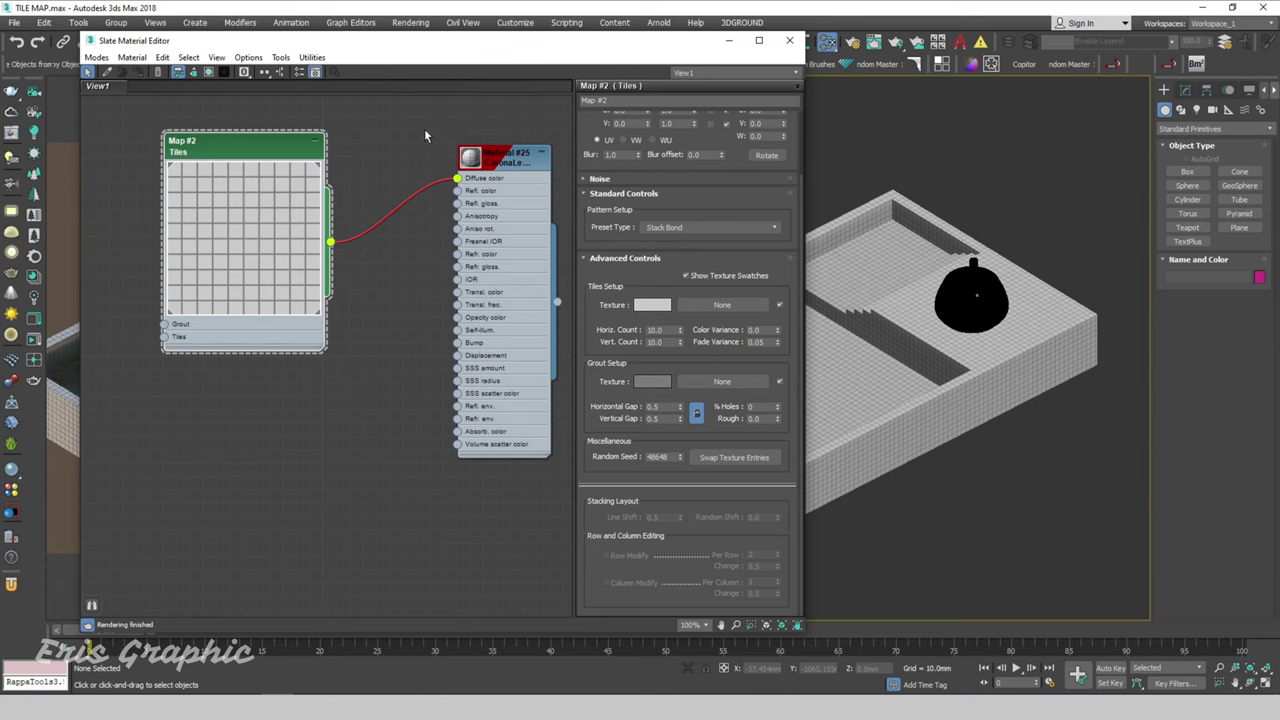
pyautogui.moveTo(419, 48); pyautogui.dragTo(786, 55)
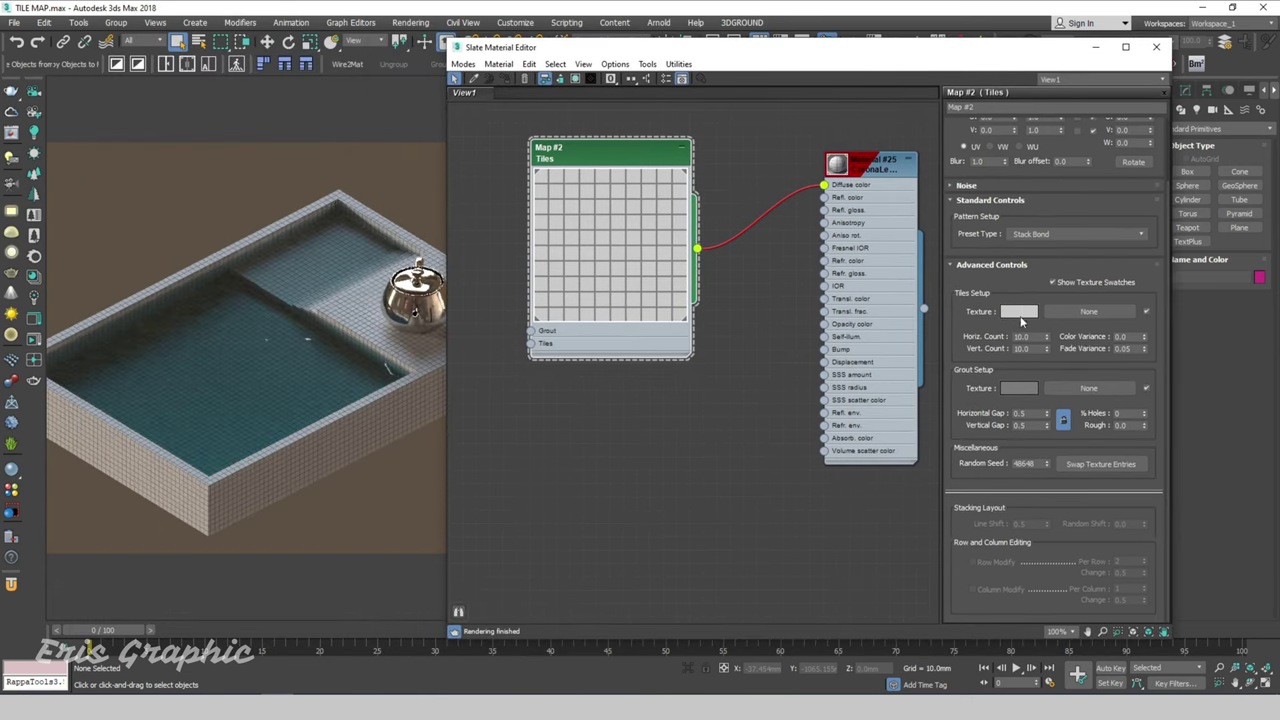
# Set the tile texture colour to a saturated, darker teal.
pyautogui.click(1019, 313)
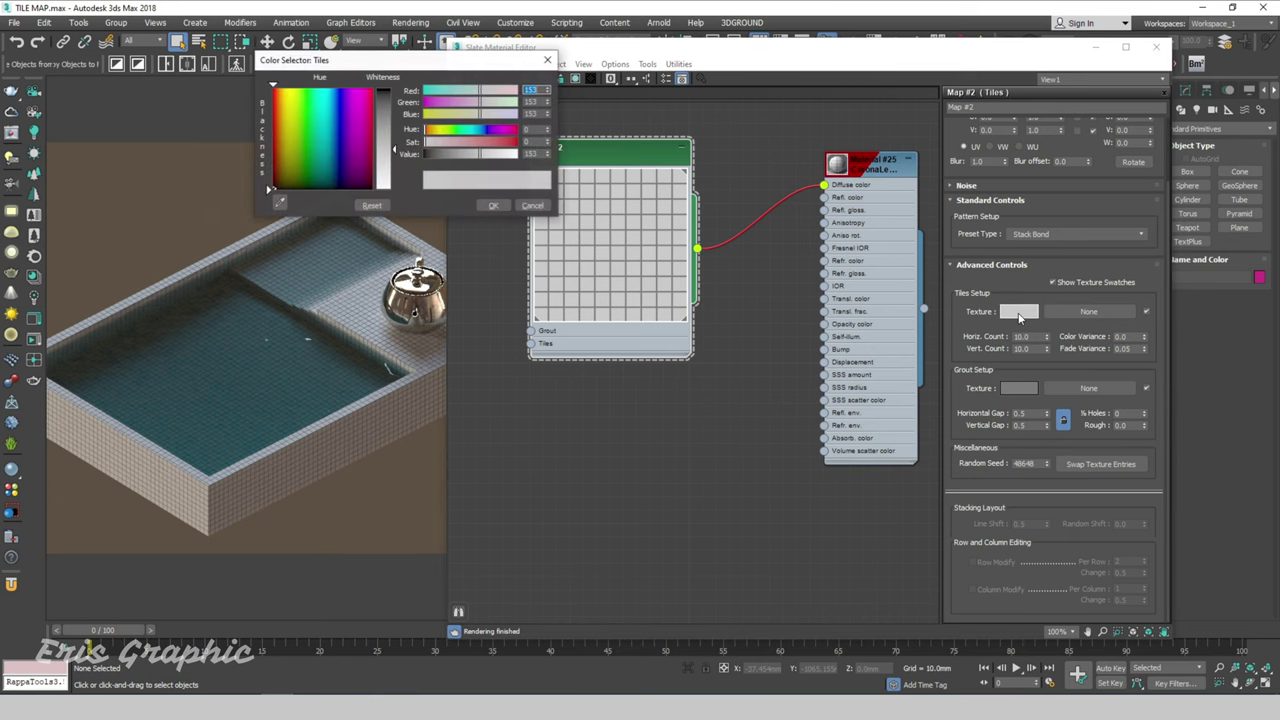
pyautogui.moveTo(470, 60)
pyautogui.mouseDown()
pyautogui.moveTo(380, 82)
pyautogui.moveTo(375, 116)
pyautogui.mouseUp()
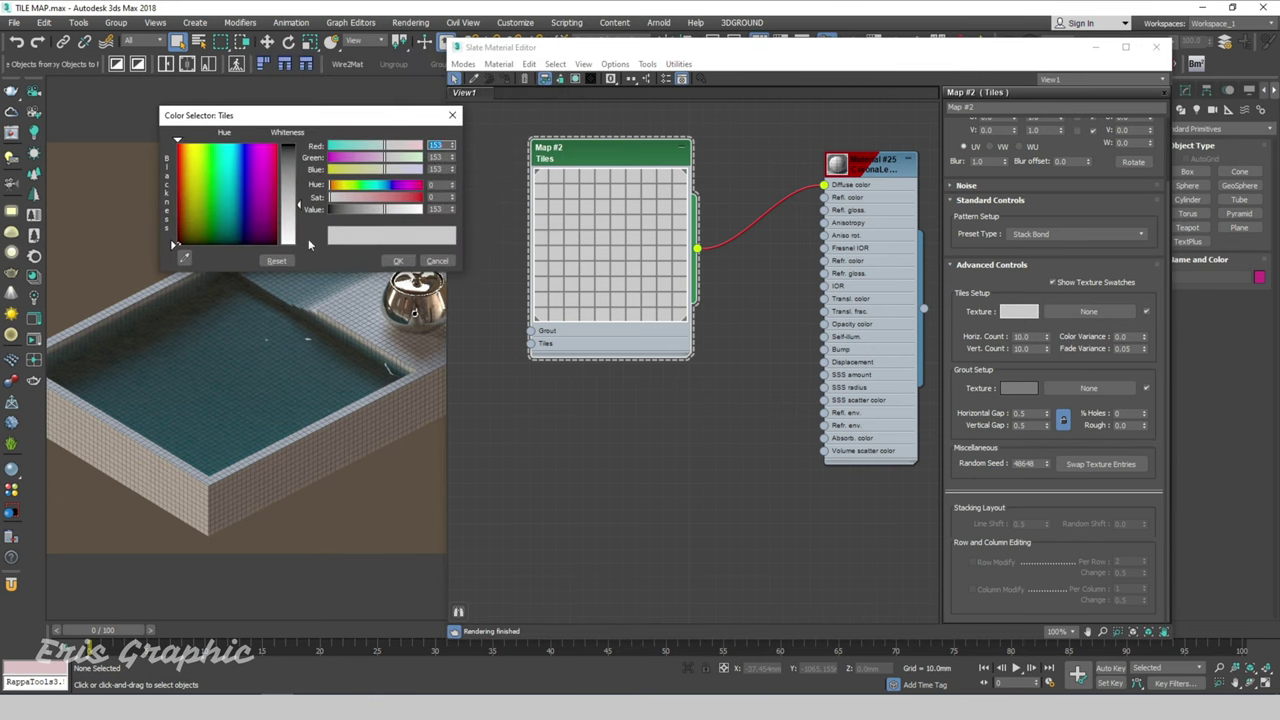
pyautogui.click(390, 197)
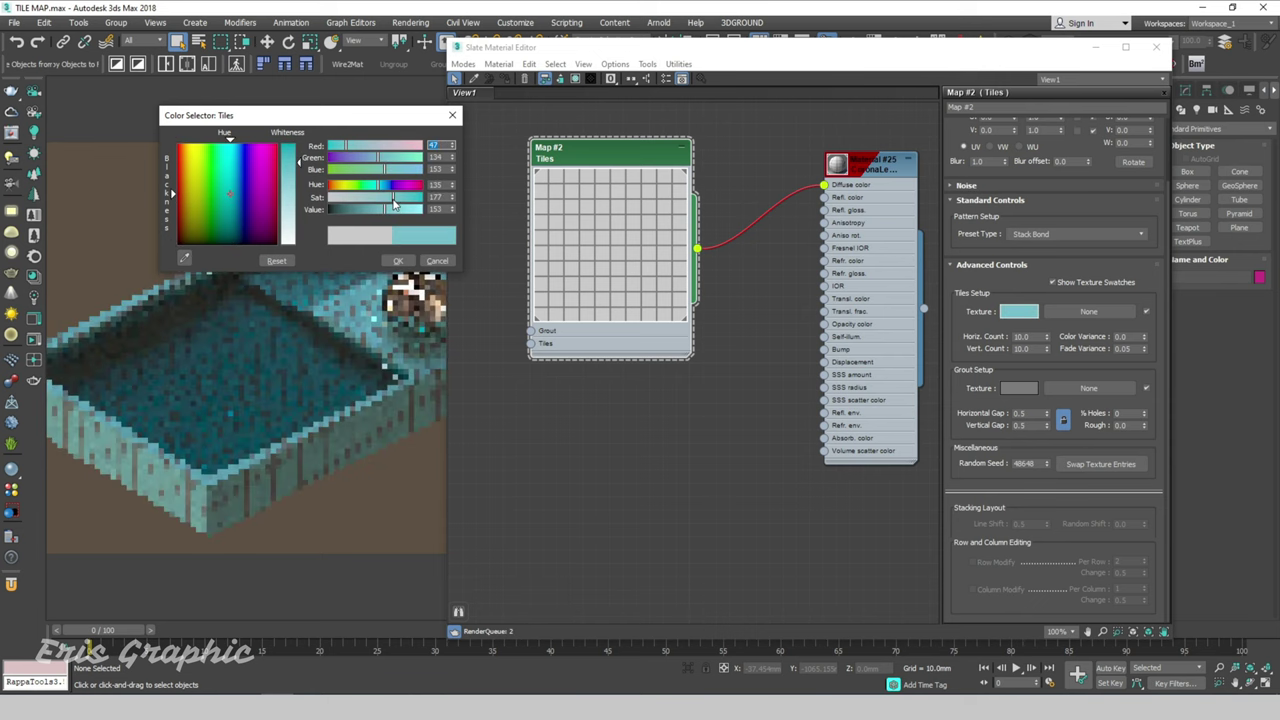
pyautogui.moveTo(393, 203); pyautogui.dragTo(400, 204)
pyautogui.click(369, 210)
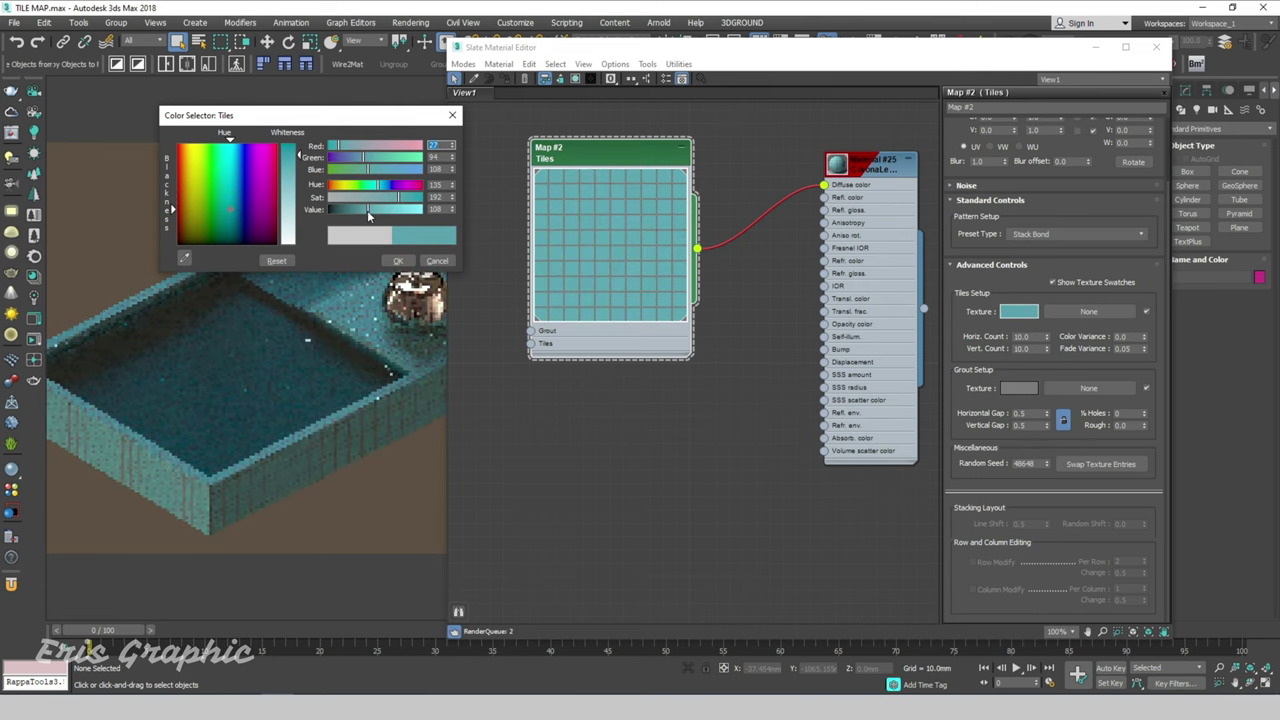
pyautogui.moveTo(367, 210); pyautogui.dragTo(363, 209)
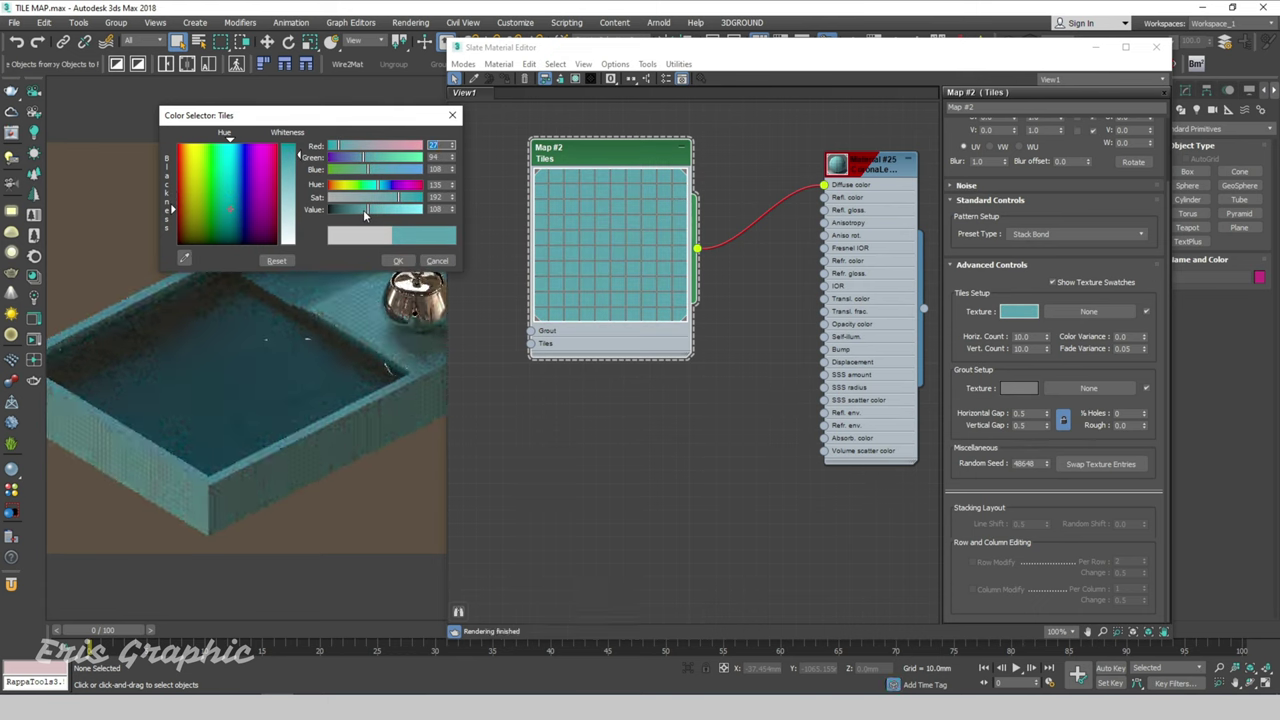
pyautogui.click(405, 262)
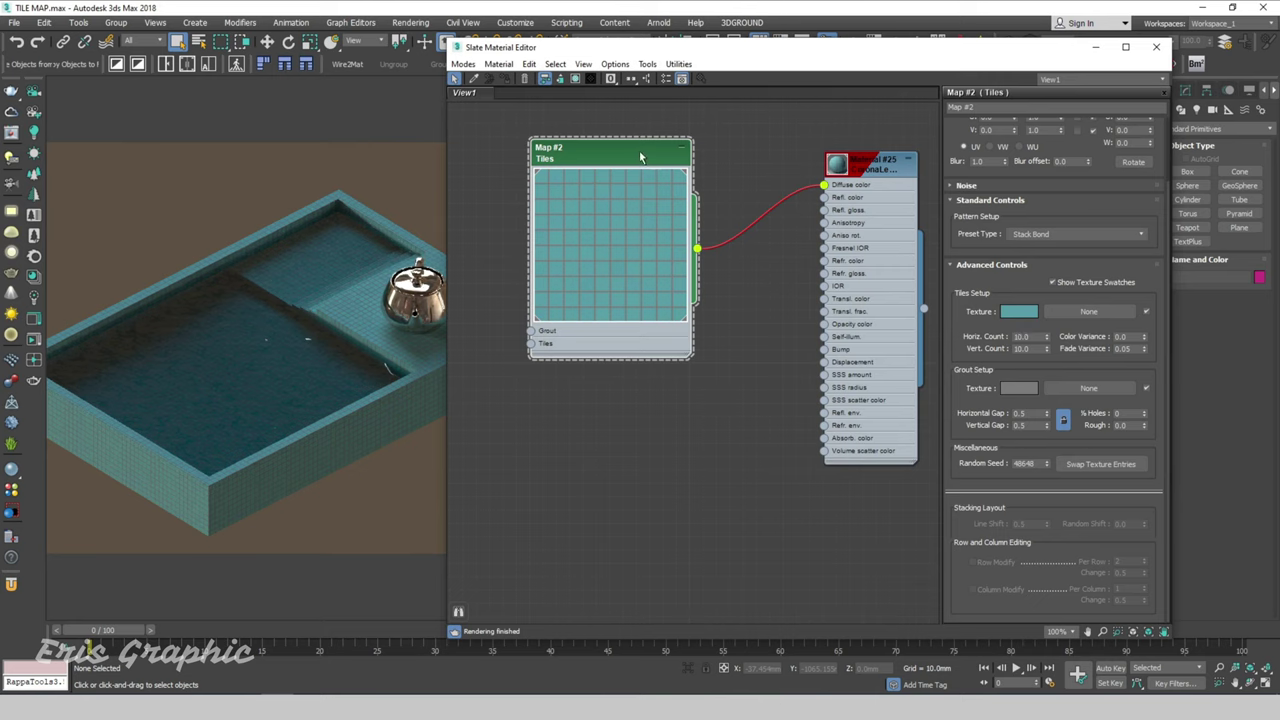
pyautogui.moveTo(643, 157); pyautogui.dragTo(643, 144)
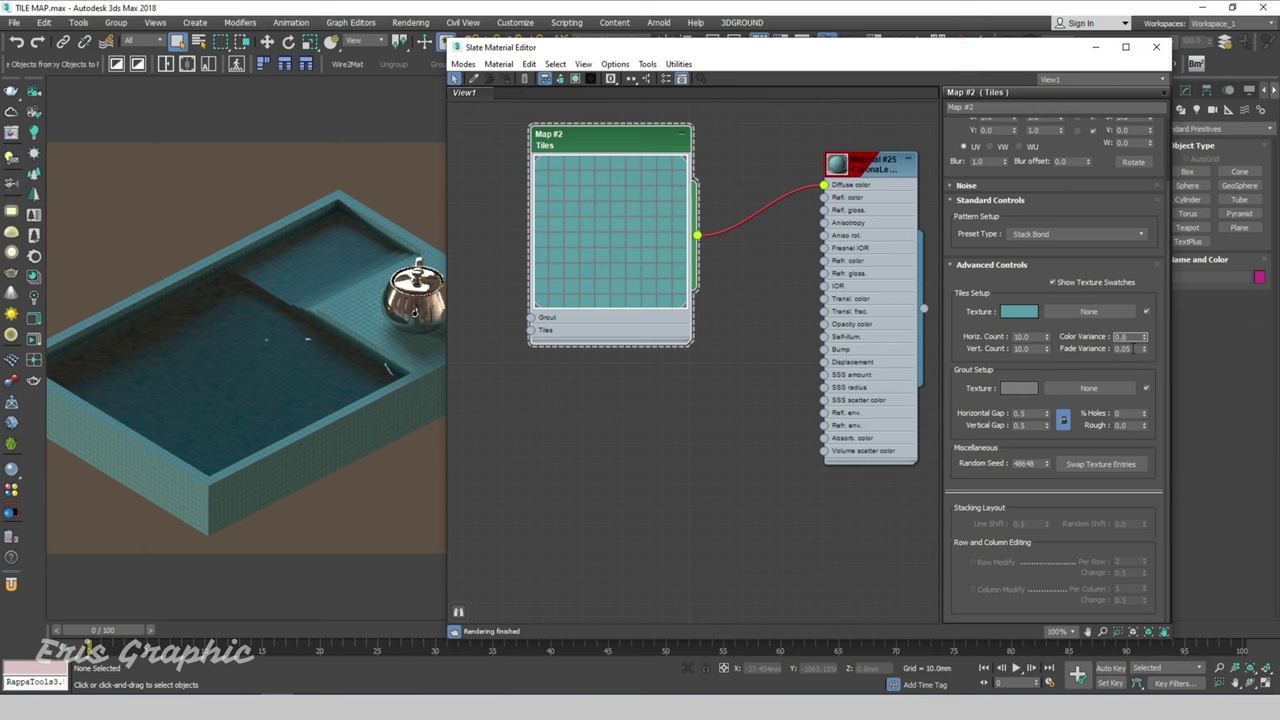
# Set the tiles' Color Variance to 0.9 and Fade Variance to 0.5.
pyautogui.press('Return')
pyautogui.scroll(1, 651, 228)
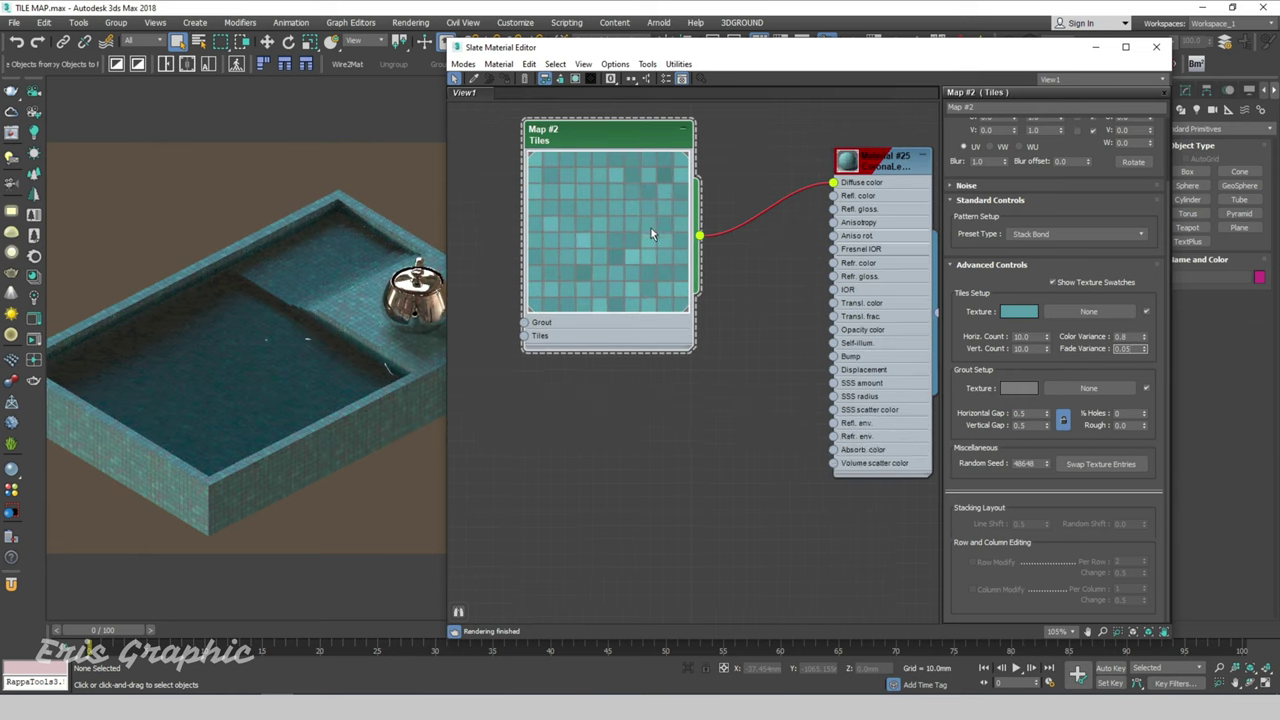
pyautogui.doubleClick(1124, 349)
pyautogui.write('0.5')
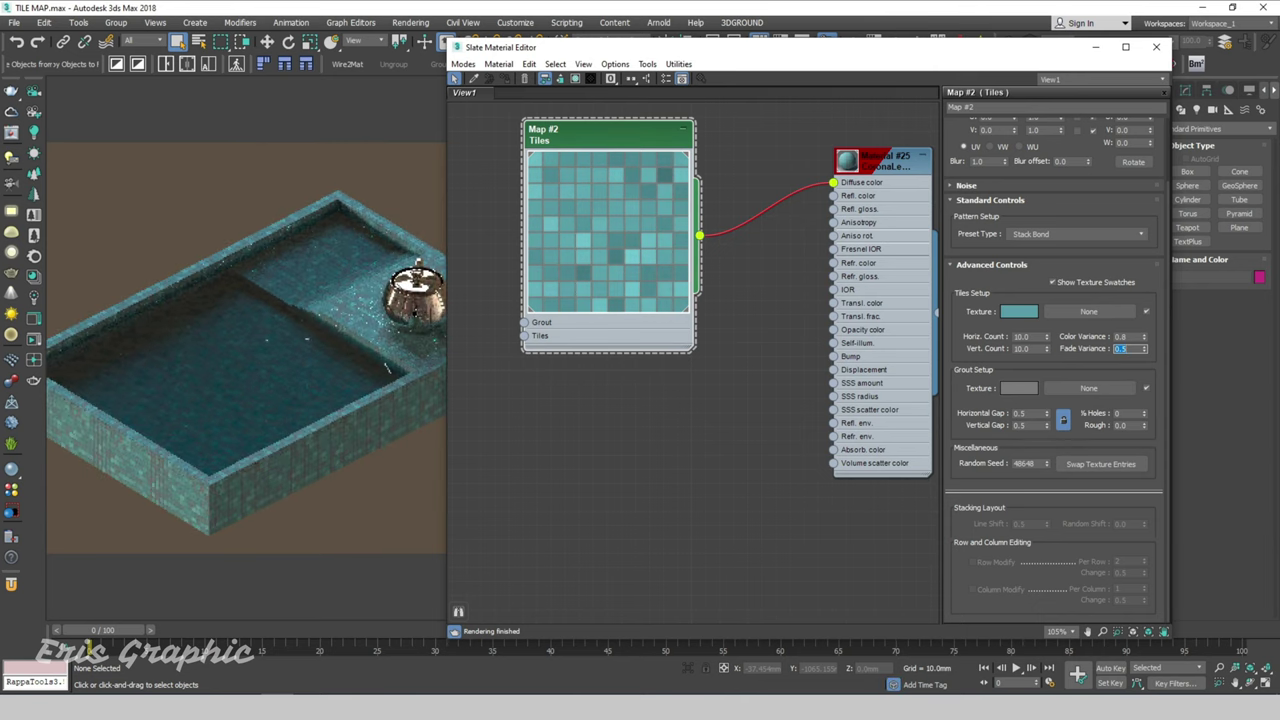
pyautogui.hotkey('shift', 'Tab')
# Set the Tiles map's Horiz. Count and Vert. Count to 30.
pyautogui.moveTo(676, 50); pyautogui.dragTo(612, 61)
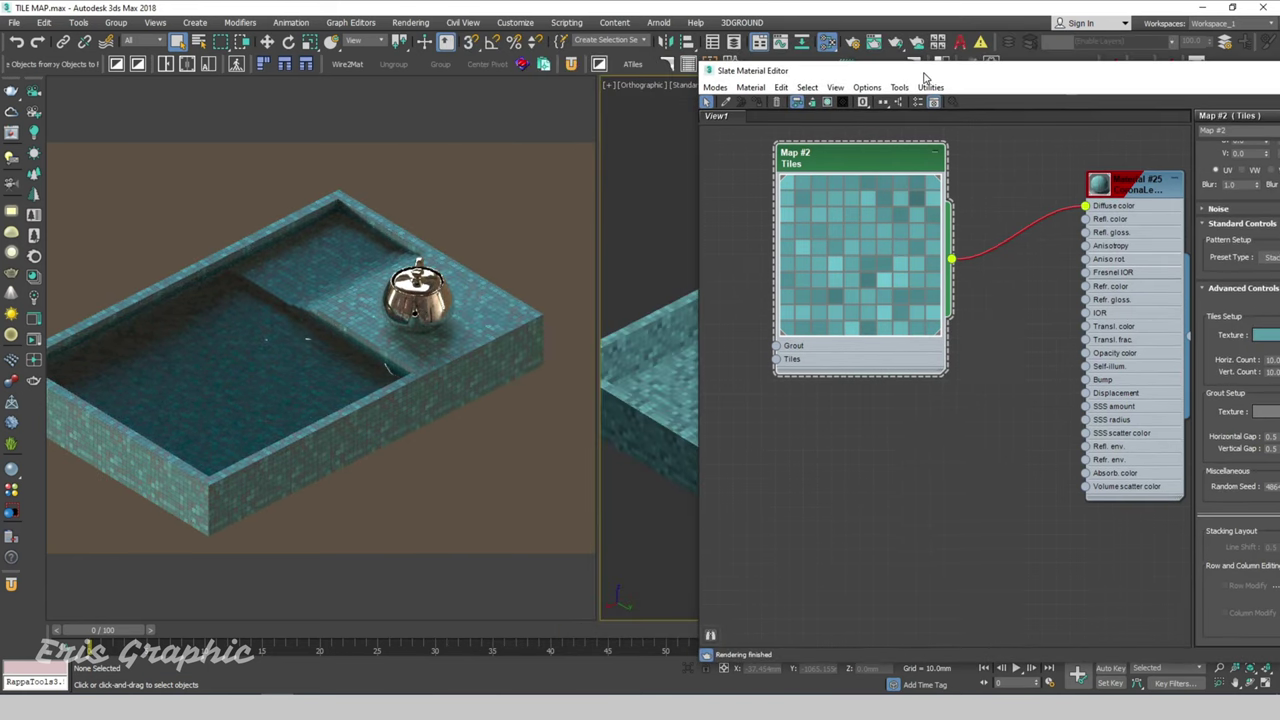
pyautogui.doubleClick(972, 348)
pyautogui.write('30')
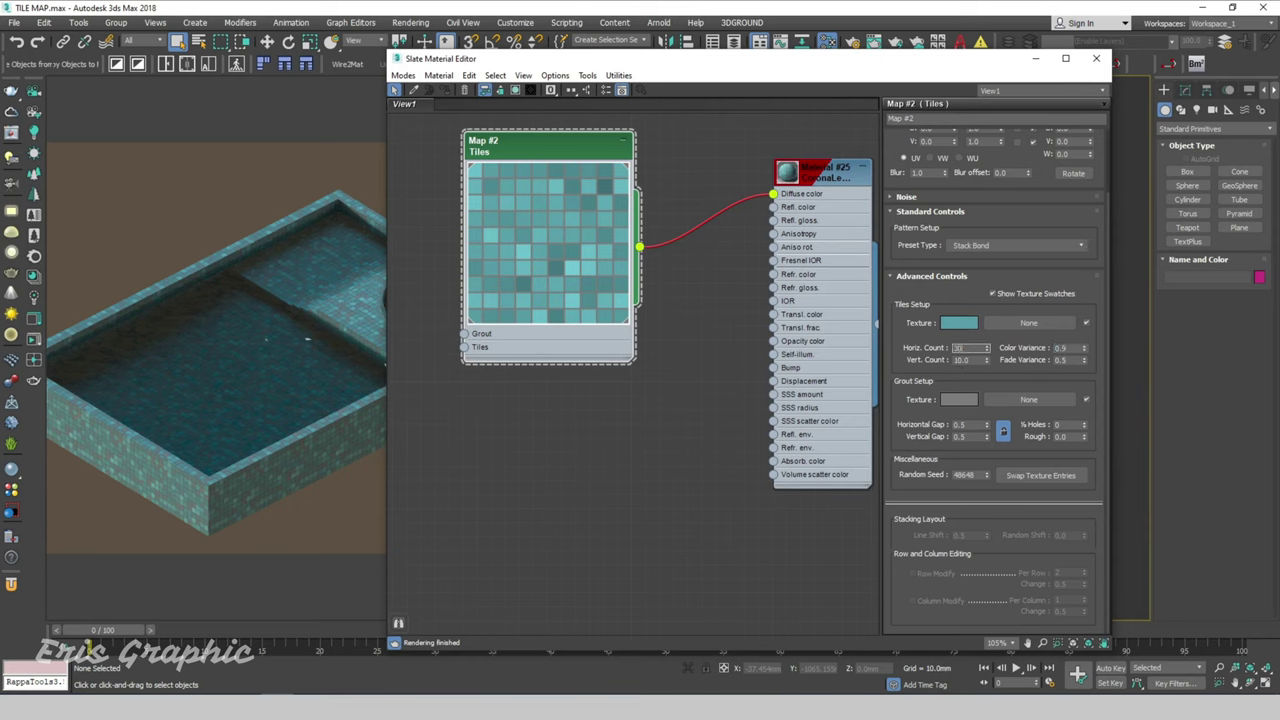
pyautogui.press('Tab')
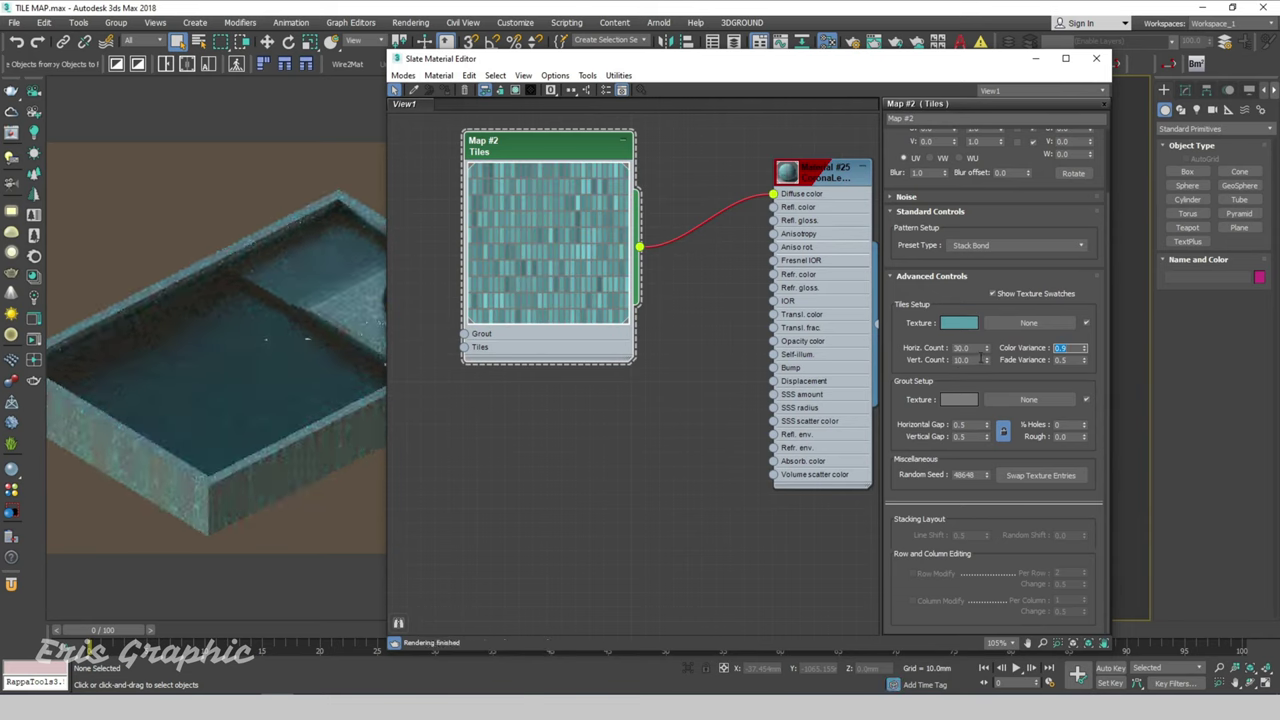
pyautogui.press('Tab')
pyautogui.write('30')
pyautogui.press('Tab')
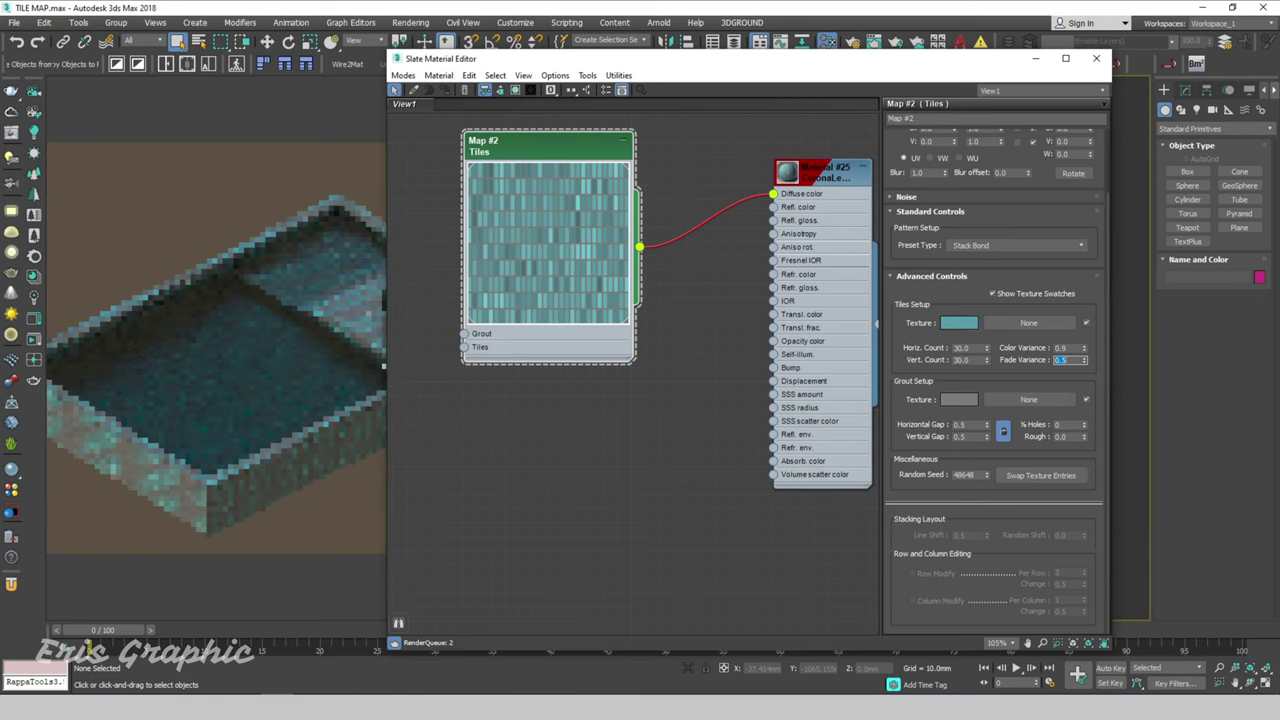
pyautogui.moveTo(592, 61)
pyautogui.mouseDown()
pyautogui.moveTo(724, 52)
pyautogui.moveTo(666, 42)
pyautogui.mouseUp()
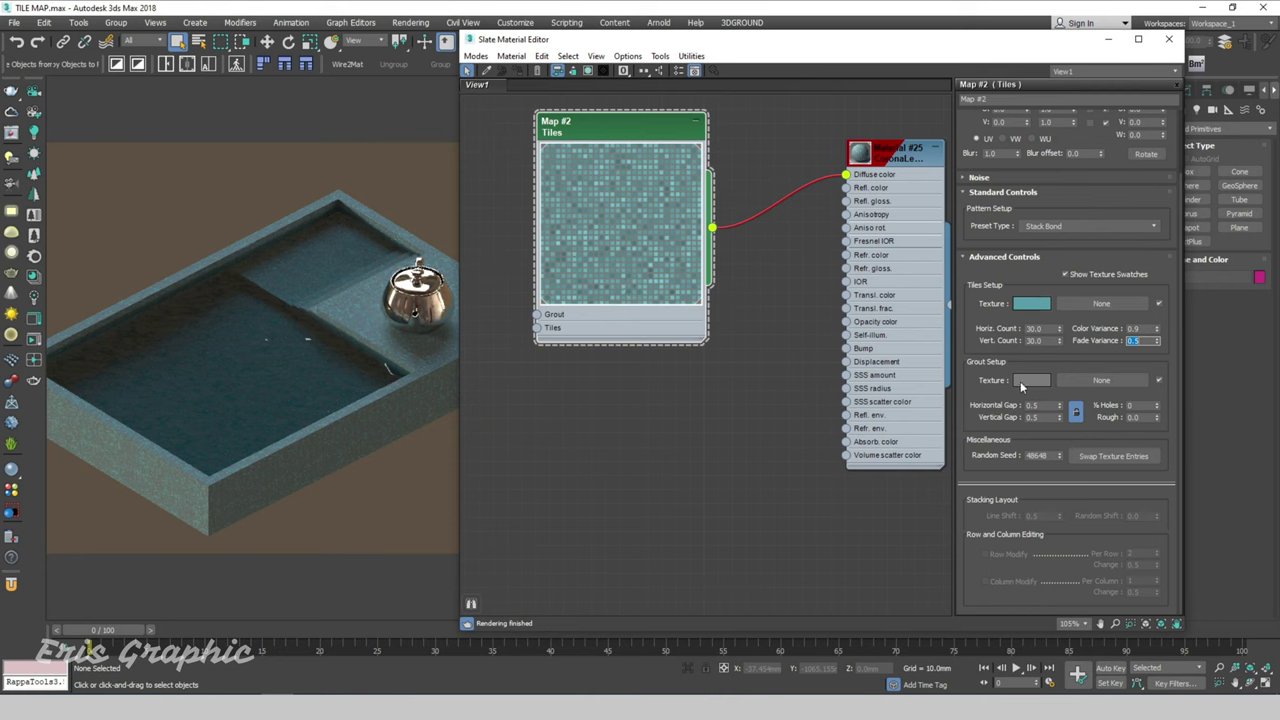
# Make the grout colour white, then select the Horizontal Gap value for editing.
pyautogui.click(1020, 383)
pyautogui.moveTo(382, 121); pyautogui.dragTo(1024, 99)
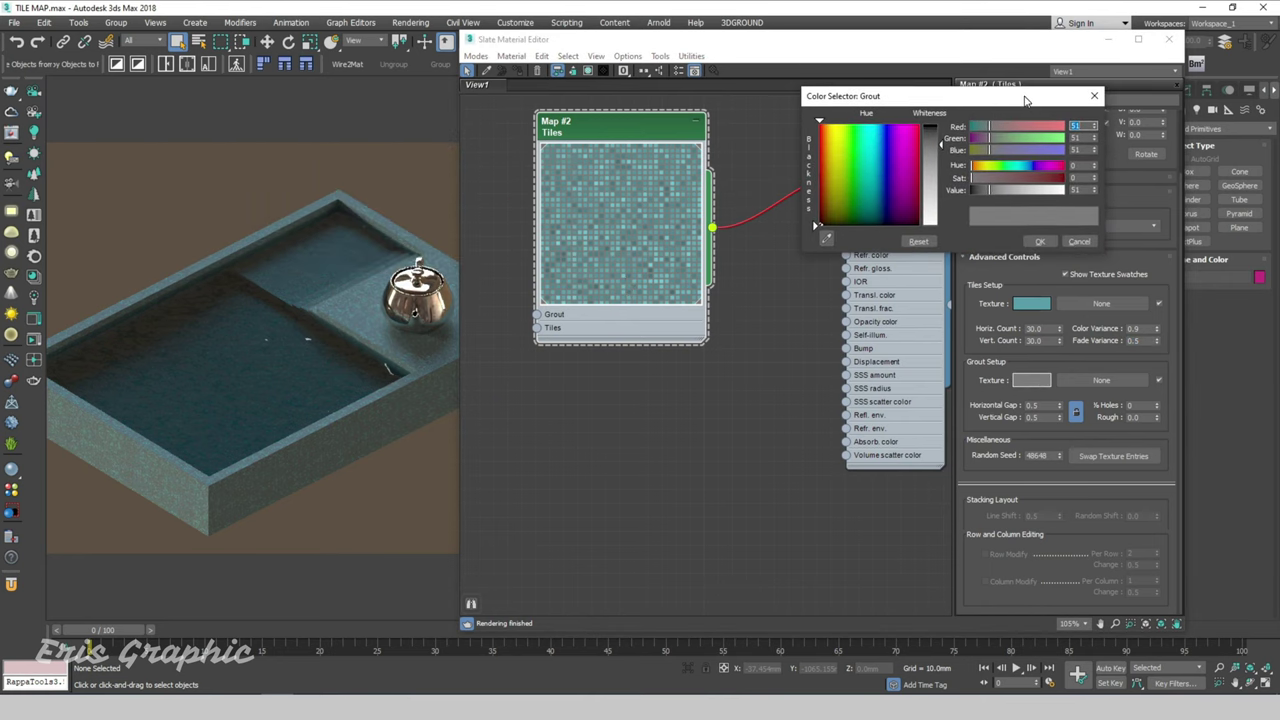
pyautogui.moveTo(943, 147); pyautogui.dragTo(811, 245)
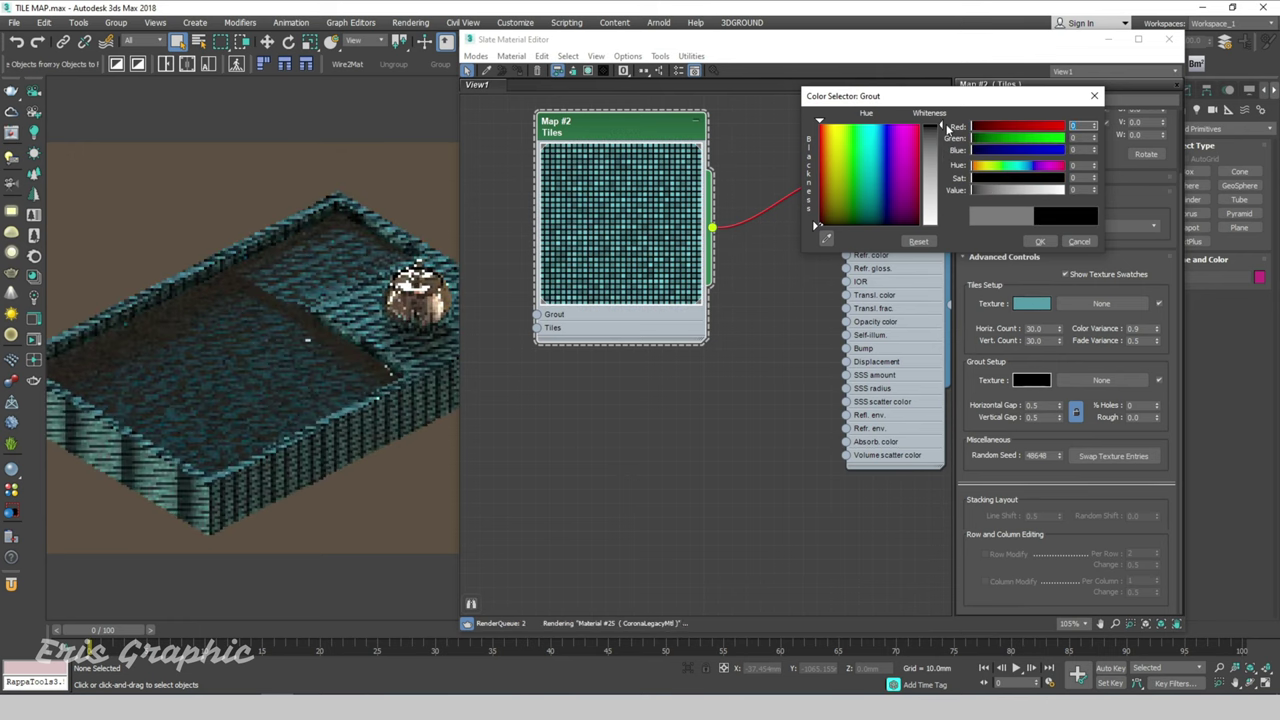
pyautogui.moveTo(936, 130); pyautogui.dragTo(946, 238)
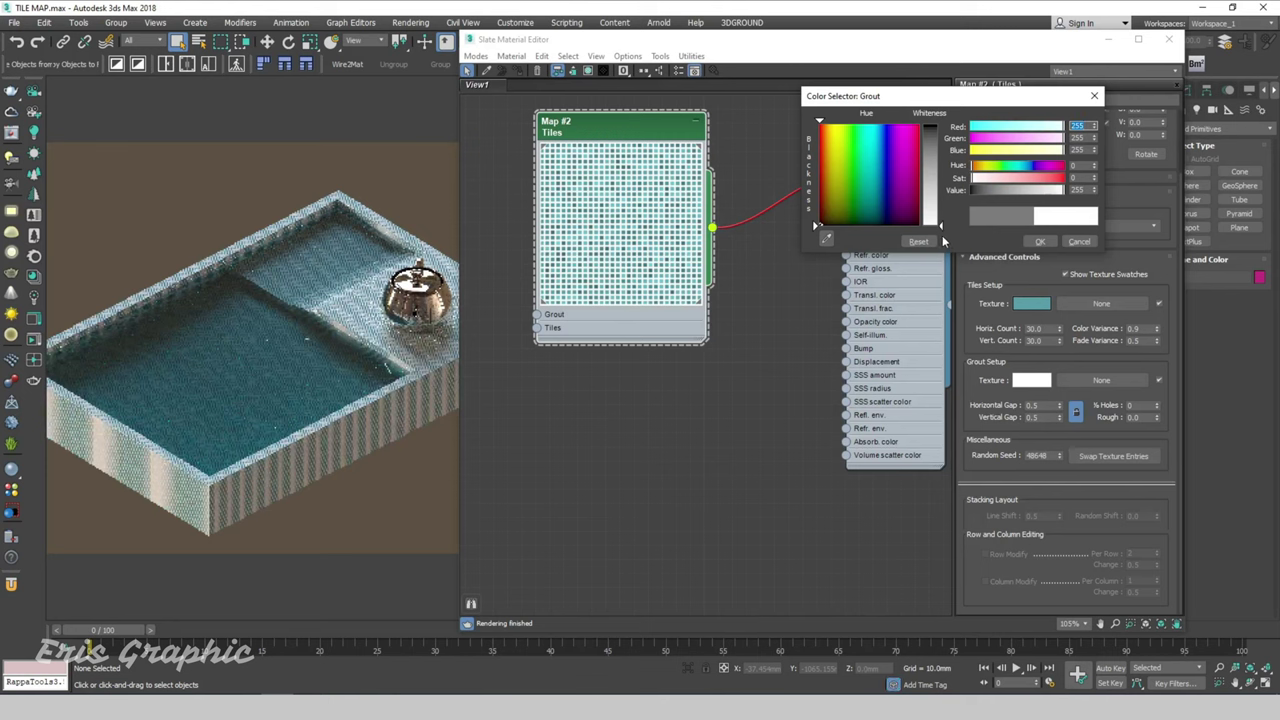
pyautogui.click(1045, 244)
pyautogui.doubleClick(1036, 405)
pyautogui.write('0.15')
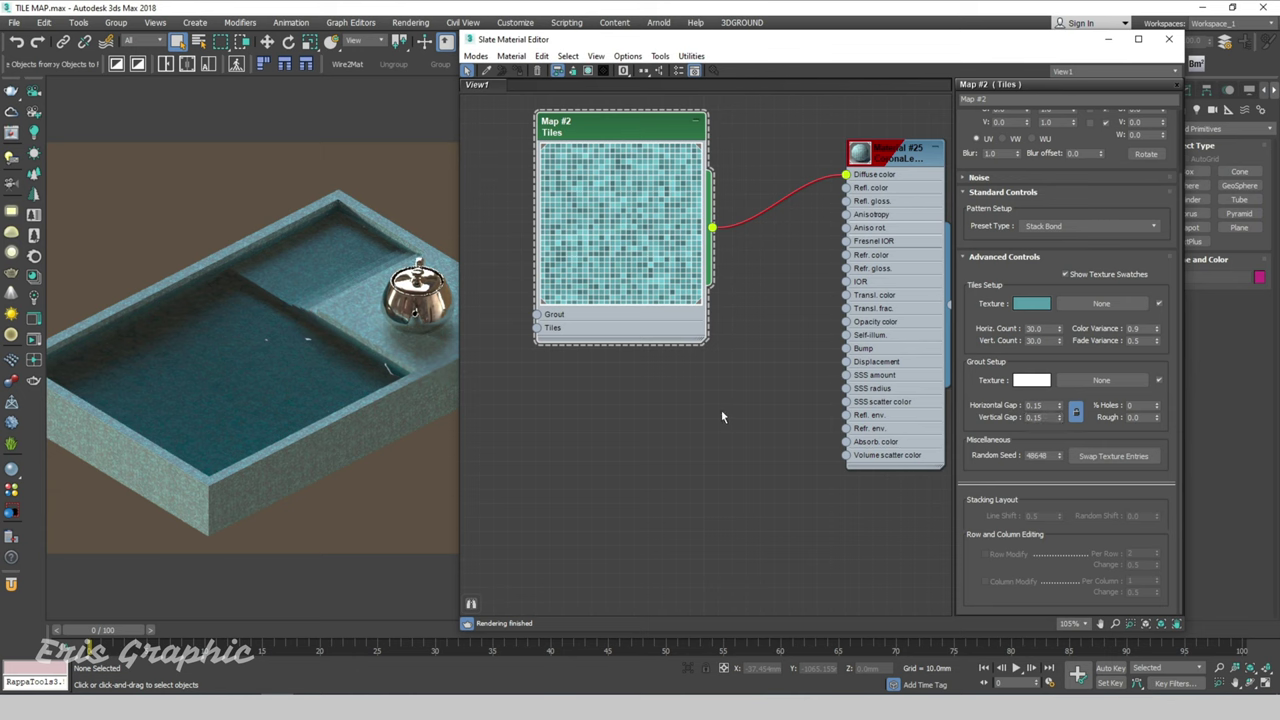
# Reposition the Tiles node, then minimize the editor to inspect the tiled box's side face.
pyautogui.scroll(2, 672, 228)
pyautogui.scroll(2, 650, 235)
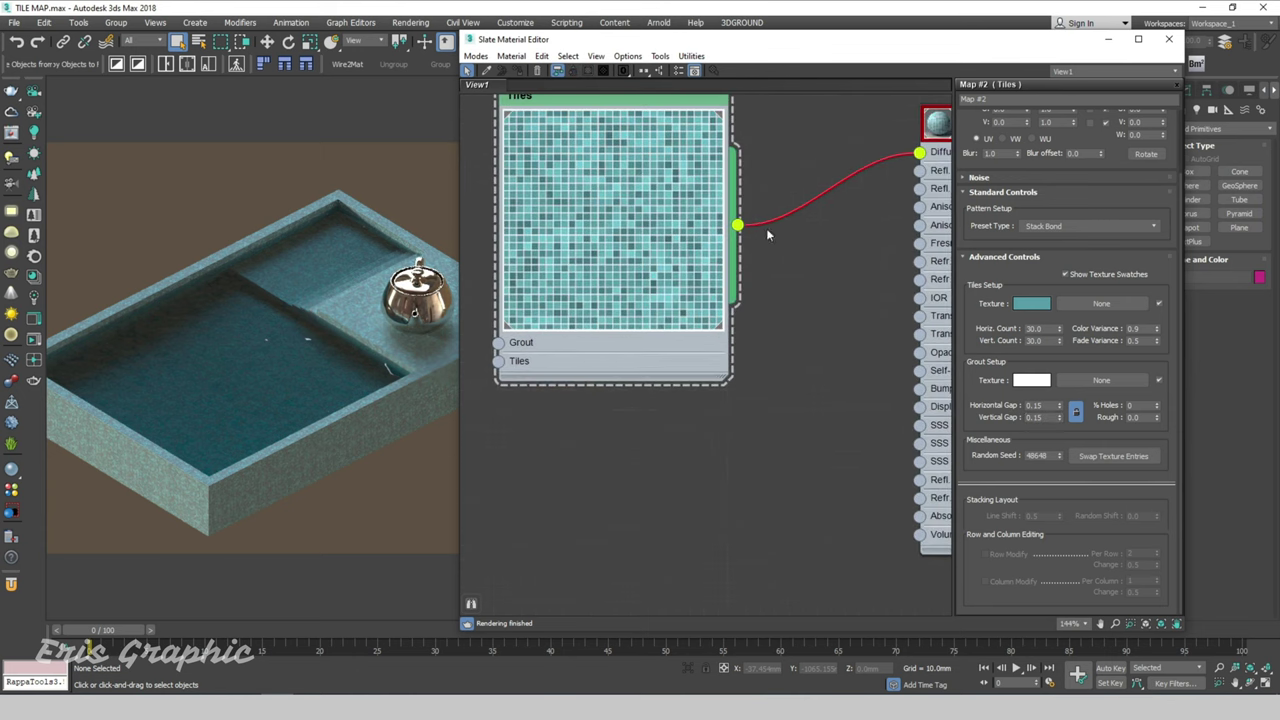
pyautogui.moveTo(638, 107); pyautogui.dragTo(848, 164)
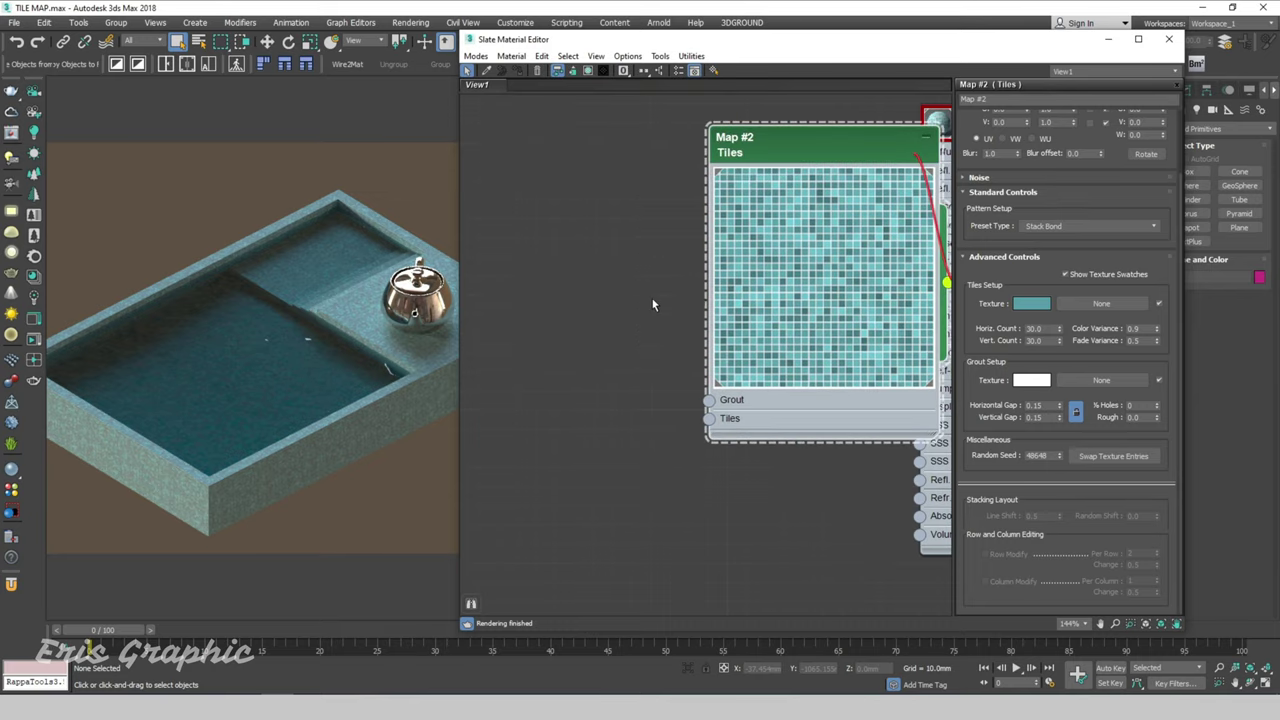
pyautogui.click(1108, 39)
pyautogui.scroll(4, 911, 531)
pyautogui.scroll(3, 911, 531)
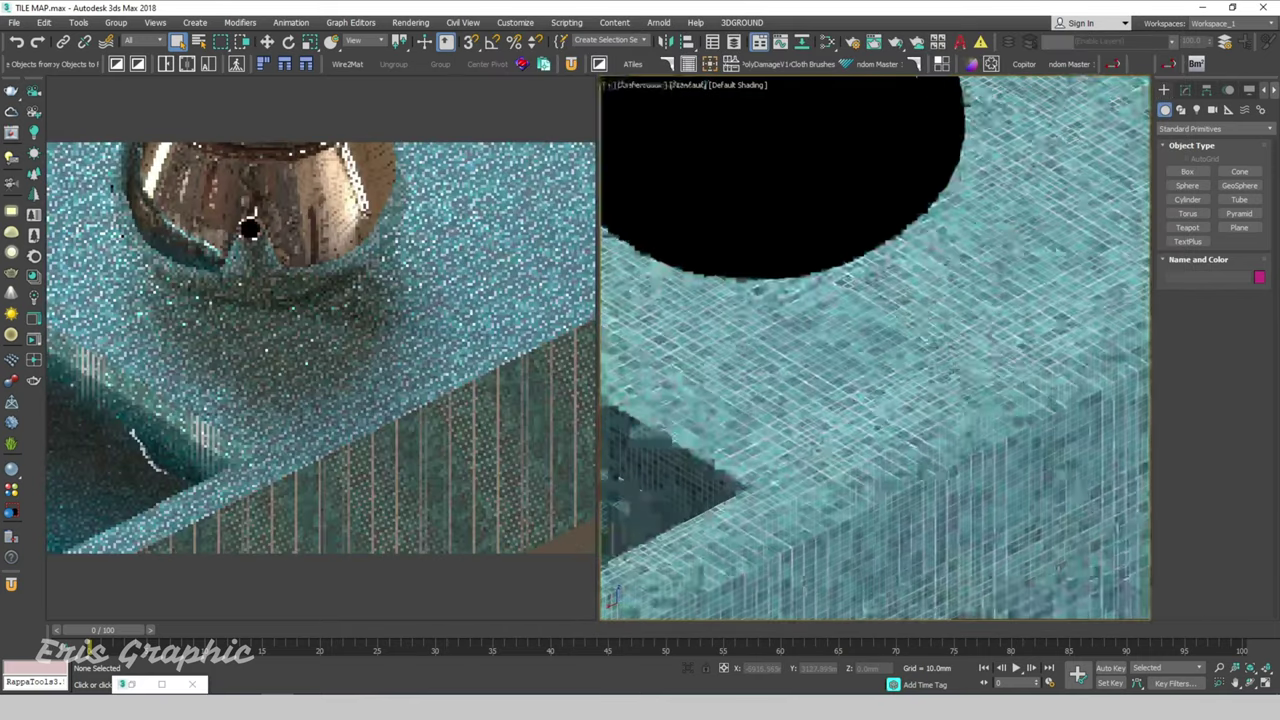
pyautogui.scroll(2, 890, 365)
pyautogui.keyDown('alt'); pyautogui.moveTo(890, 365); pyautogui.dragTo(886, 330, button='middle'); pyautogui.keyUp('alt')
pyautogui.scroll(-3, 886, 368)
pyautogui.scroll(3, 886, 368)
pyautogui.scroll(2, 886, 368)
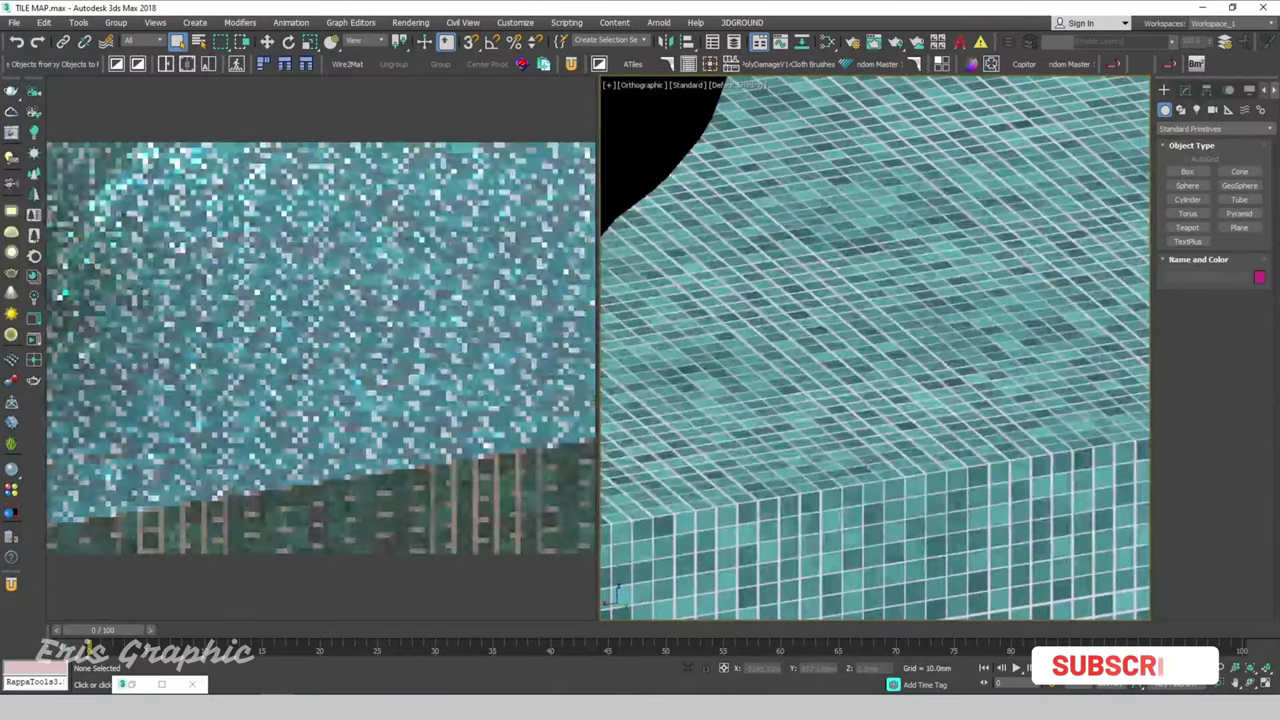
# Back in the Slate editor, set Map #2's Horizontal and Vertical Gap to 0.1.
pyautogui.press('m')
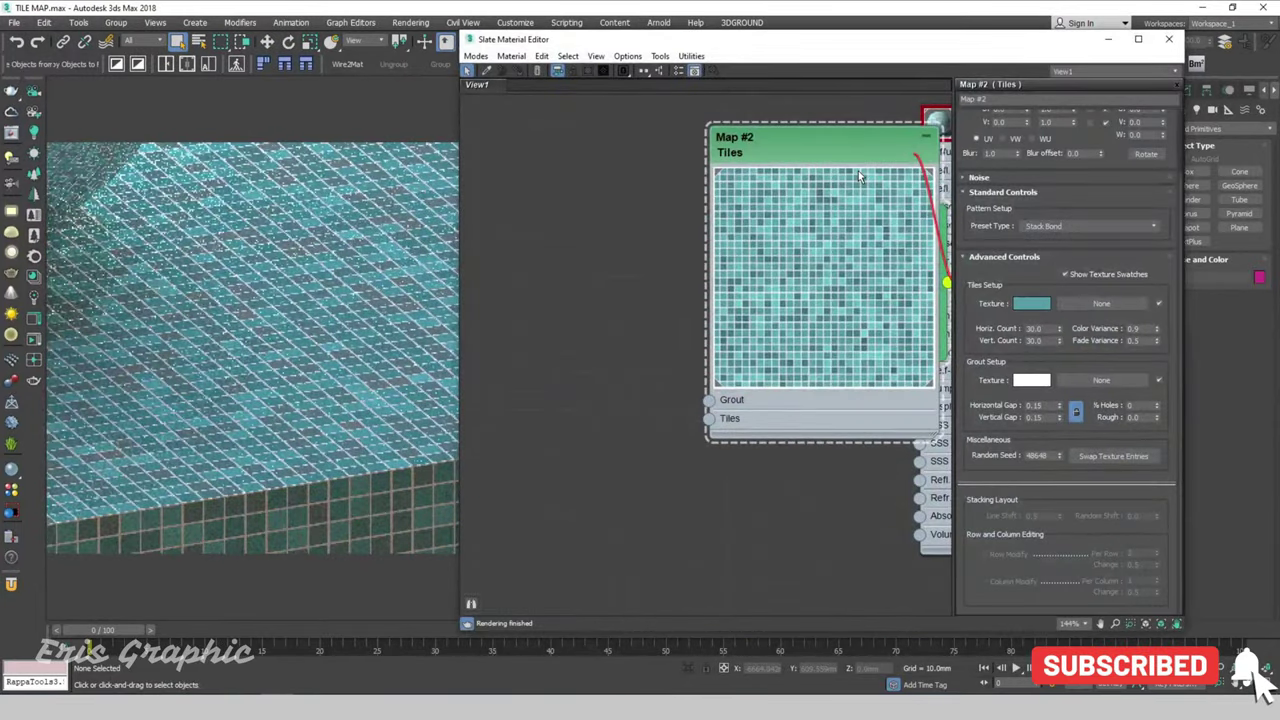
pyautogui.moveTo(858, 176); pyautogui.dragTo(648, 193)
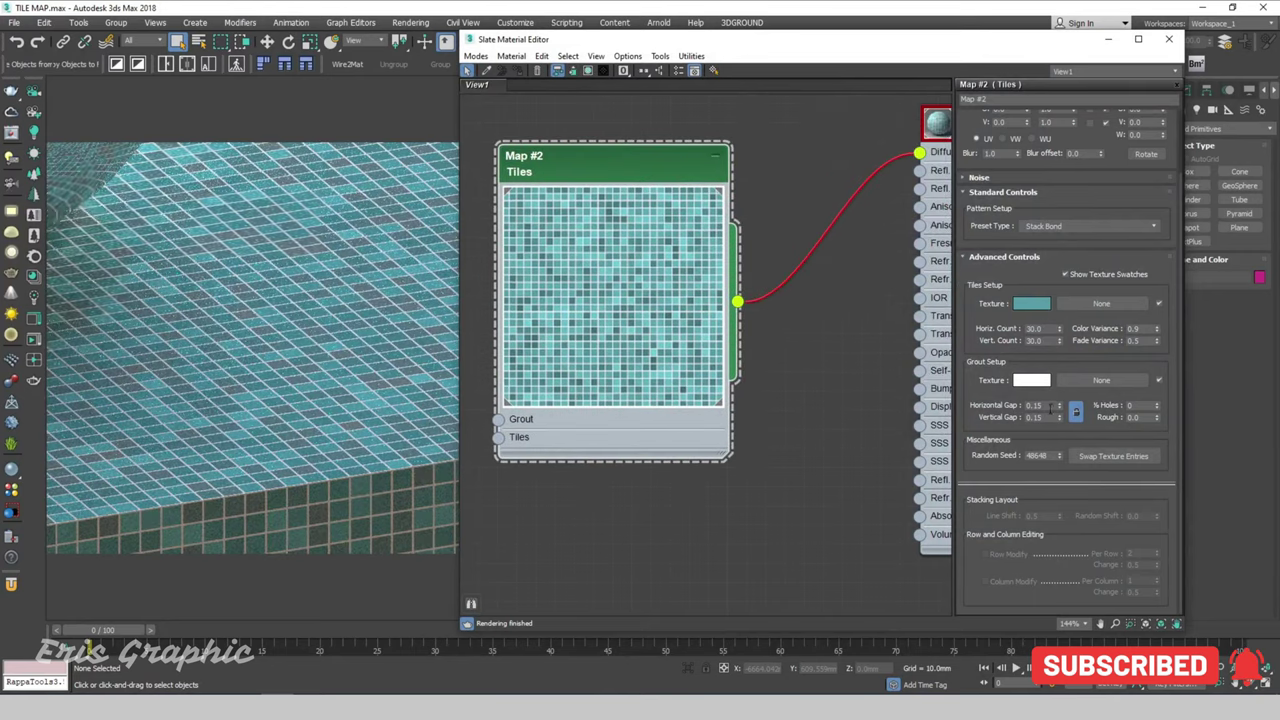
pyautogui.press('BackSpace')
pyautogui.press('Tab')
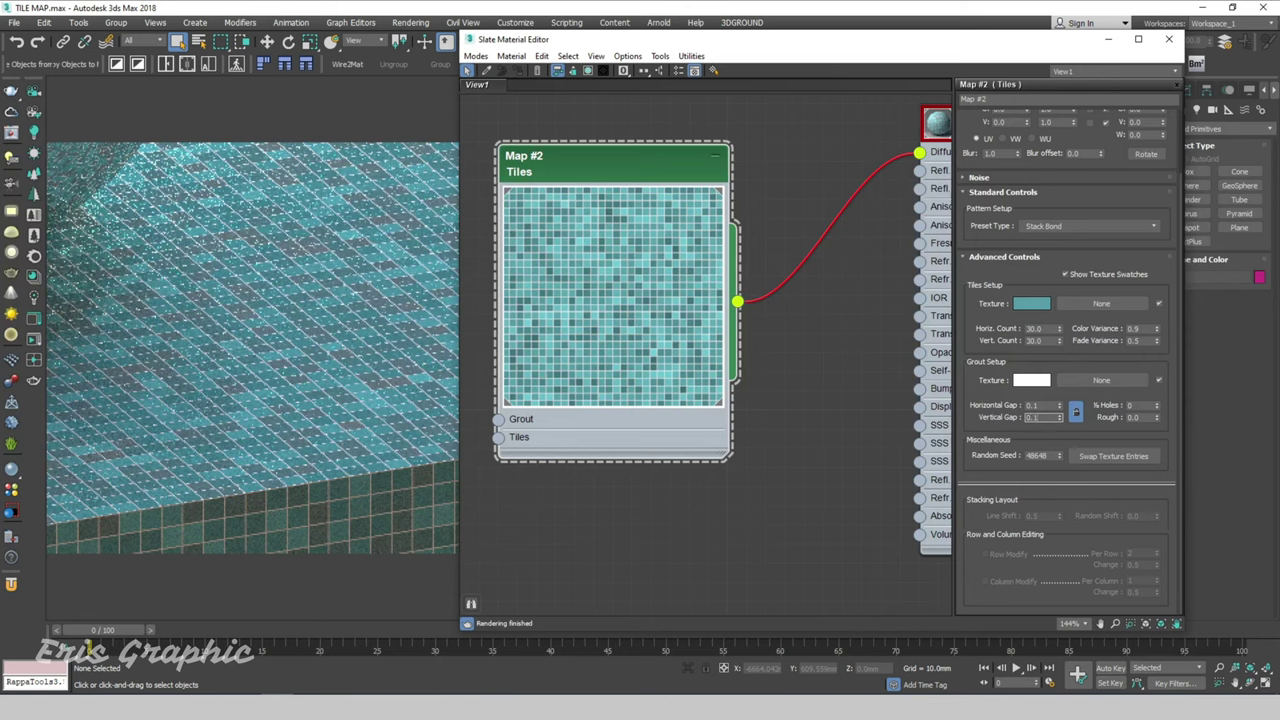
pyautogui.press('Return')
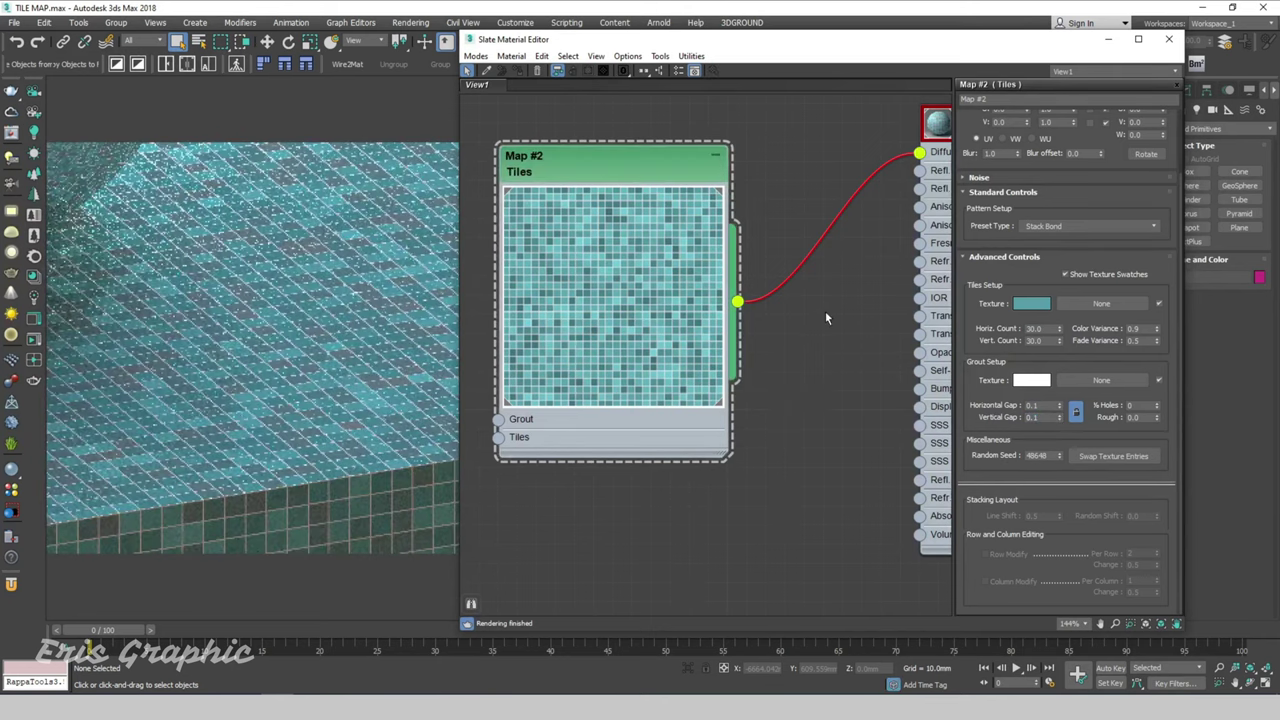
# Minimize the material editor and zoom the viewport to inspect the finer-grout teal mosaic.
pyautogui.click(1108, 41)
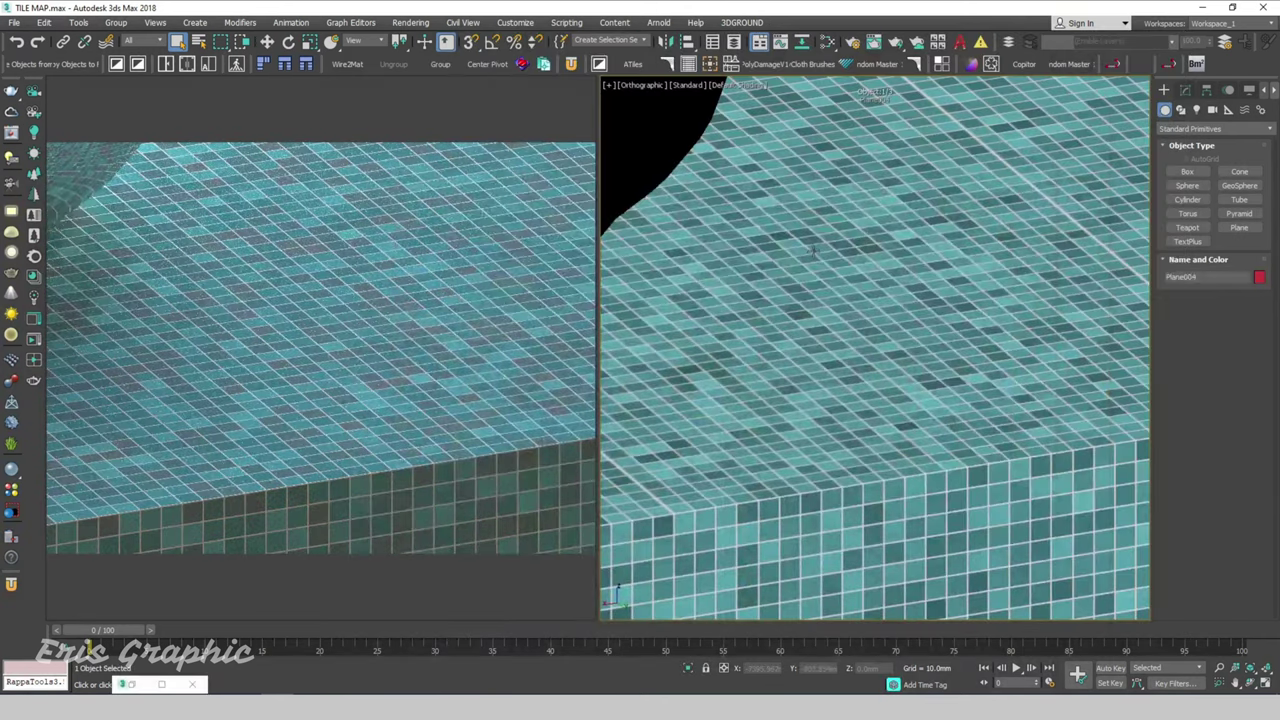
pyautogui.scroll(-5, 706, 380)
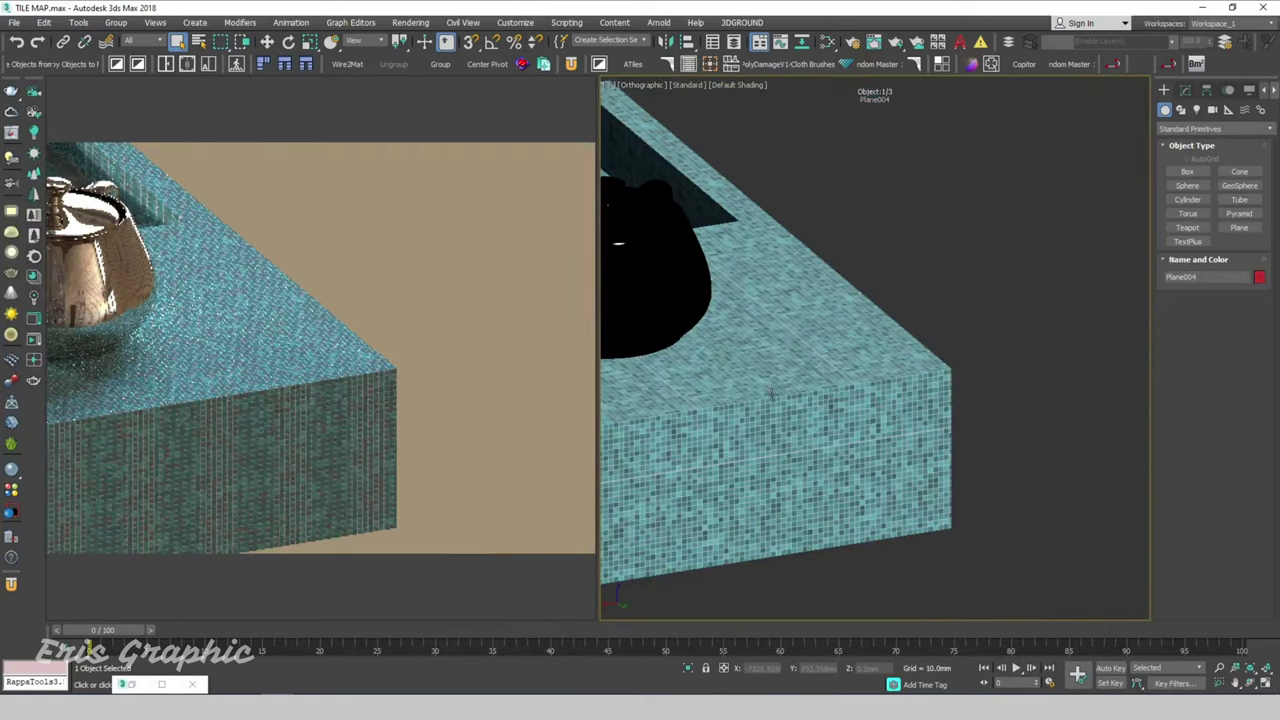
pyautogui.scroll(-2, 811, 391)
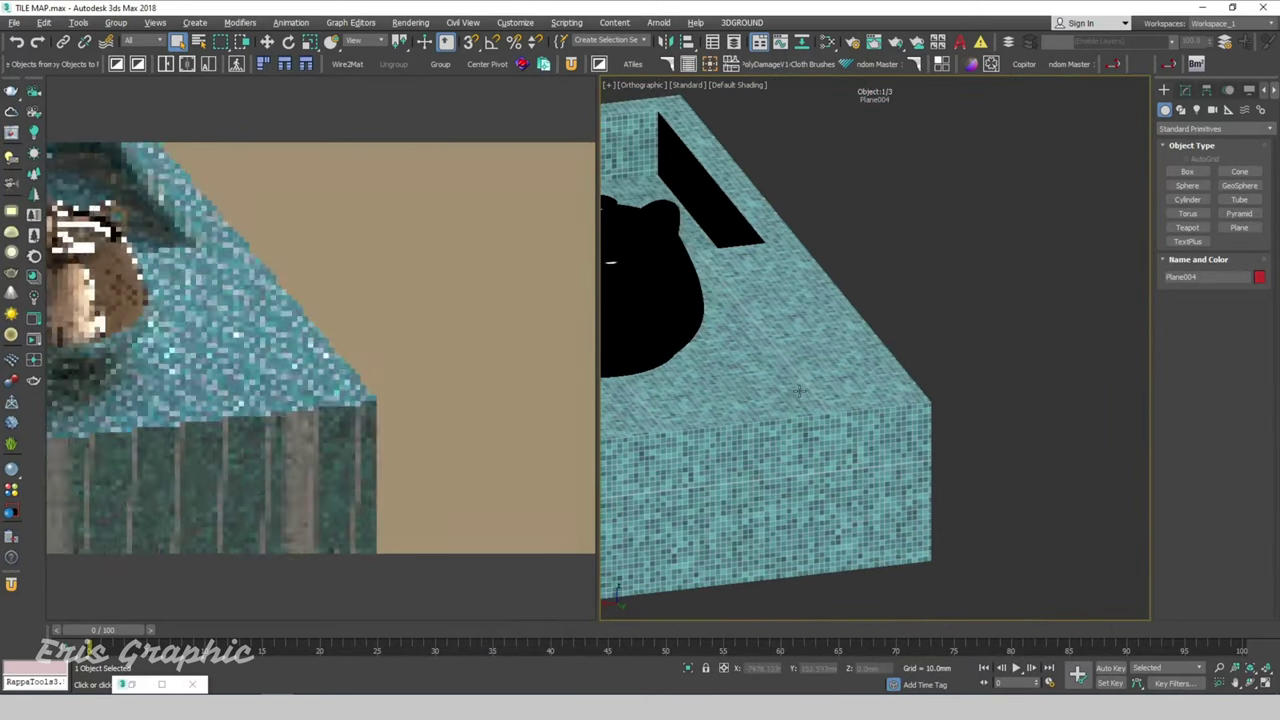
pyautogui.scroll(-3, 893, 359)
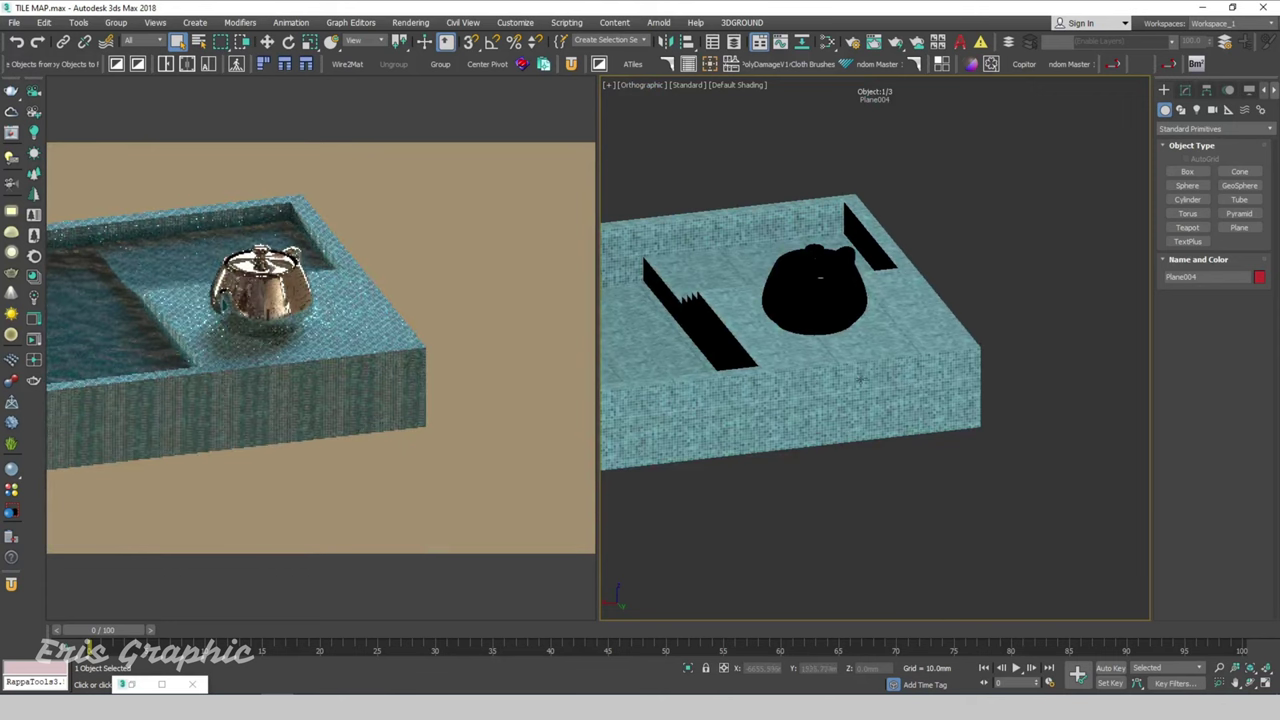
pyautogui.scroll(2, 911, 327)
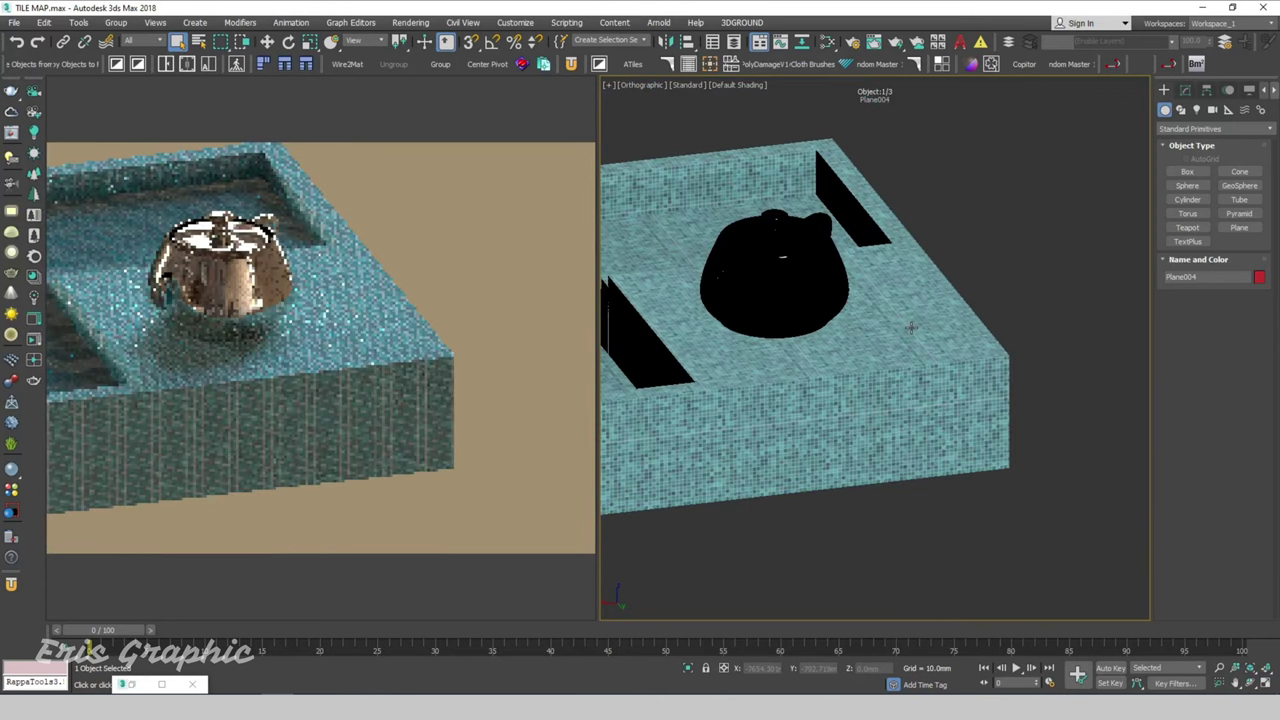
pyautogui.scroll(-2, 884, 381)
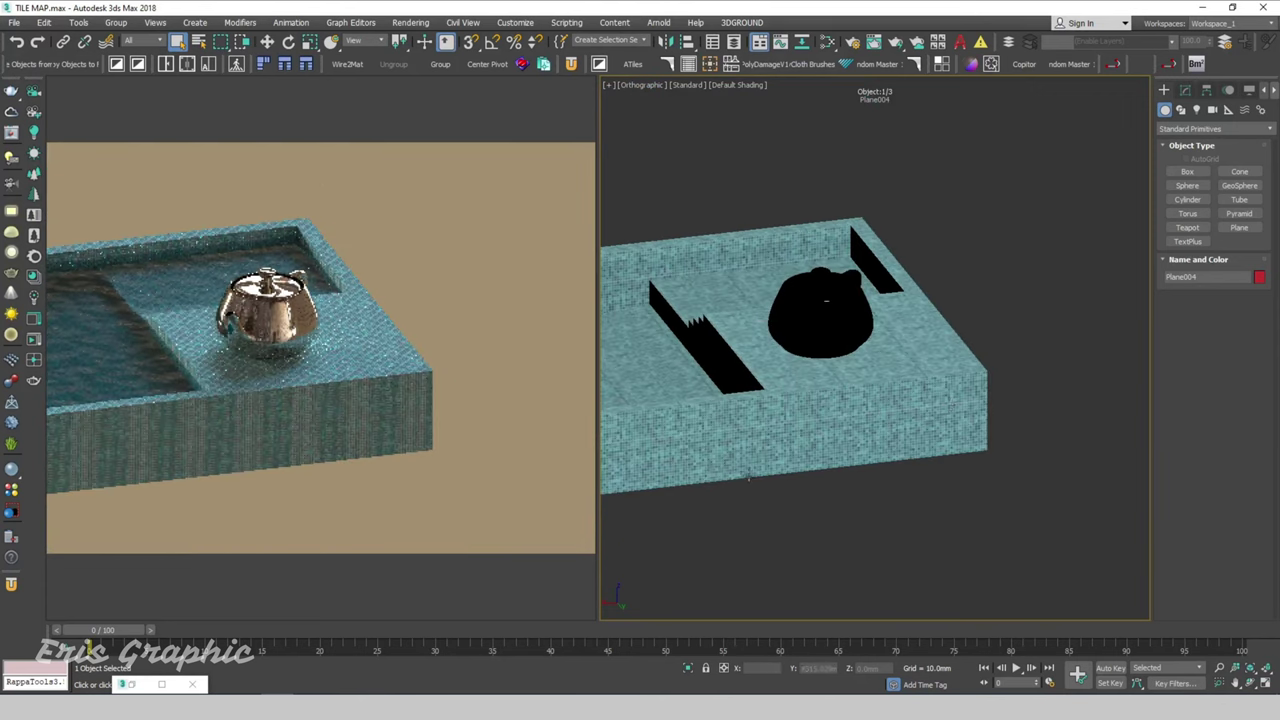
# Clone the Map #2 Tiles node as Map #3 below the original.
pyautogui.press('m')
pyautogui.scroll(-2, 800, 205)
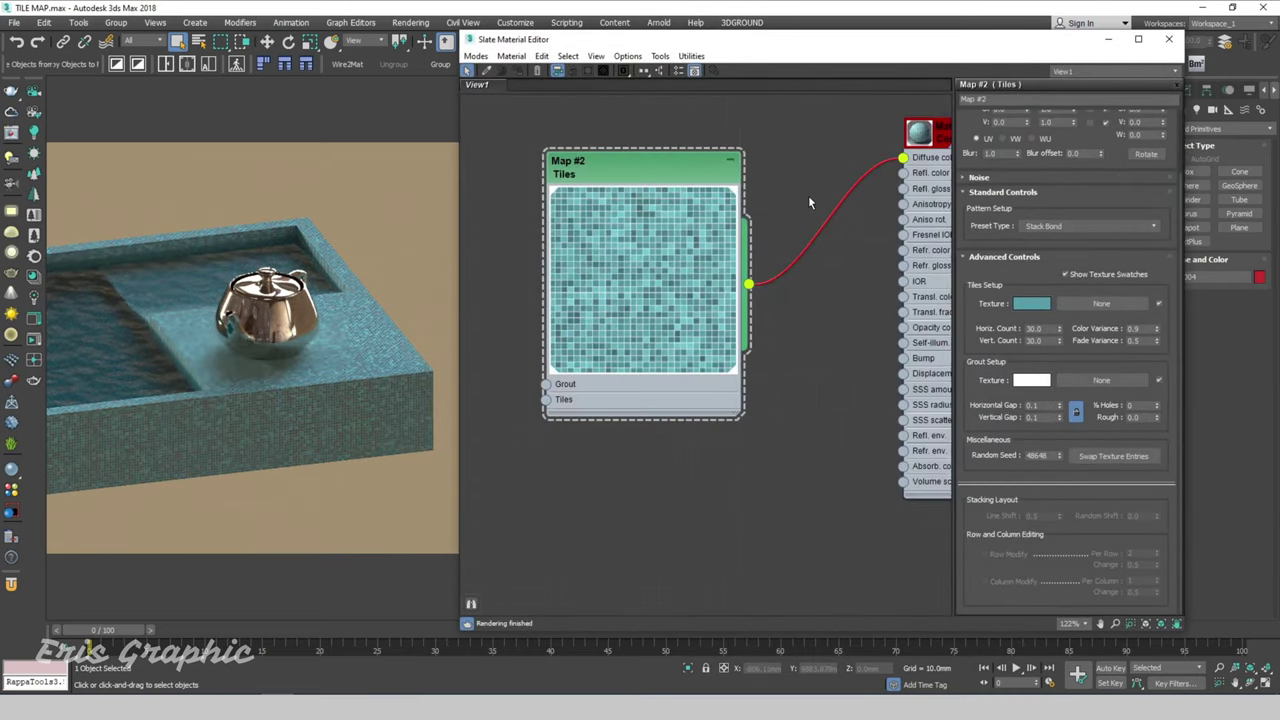
pyautogui.scroll(-2, 808, 195)
pyautogui.moveTo(698, 253)
pyautogui.mouseDown(button='middle')
pyautogui.moveTo(684, 376)
pyautogui.moveTo(712, 149)
pyautogui.mouseUp(button='middle')
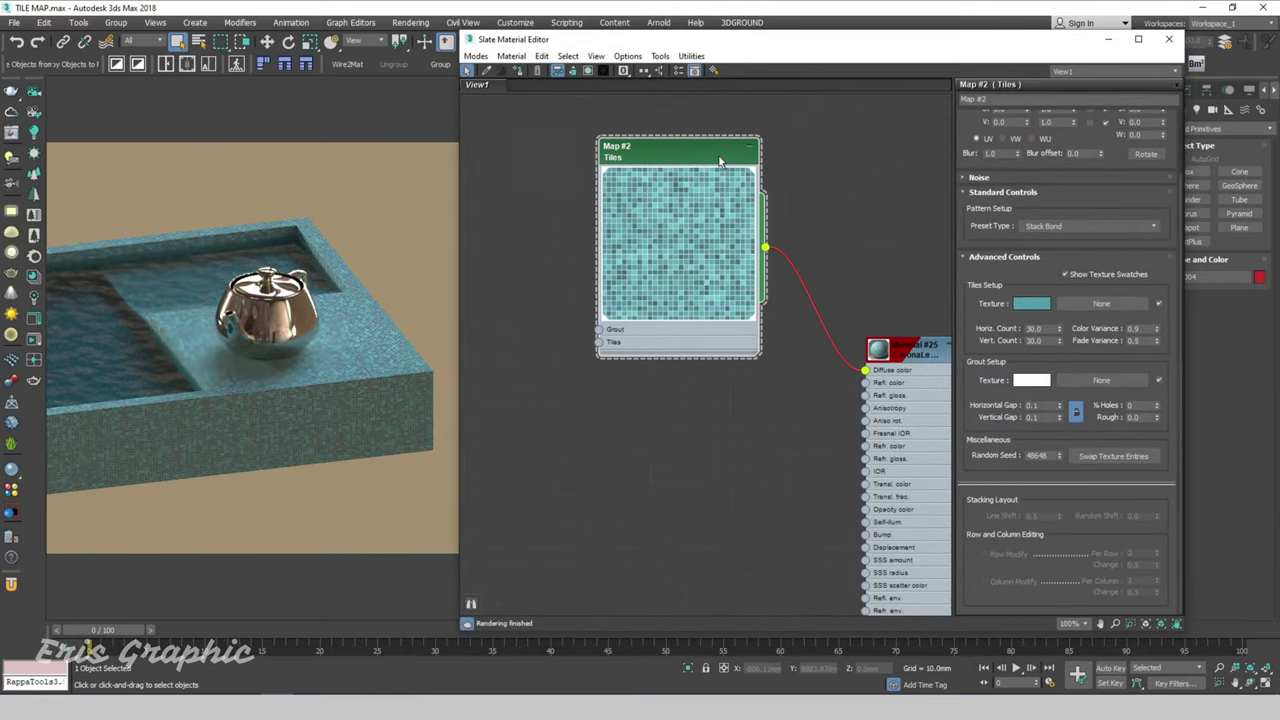
pyautogui.keyDown('shift'); pyautogui.moveTo(712, 149); pyautogui.dragTo(700, 409); pyautogui.keyUp('shift')
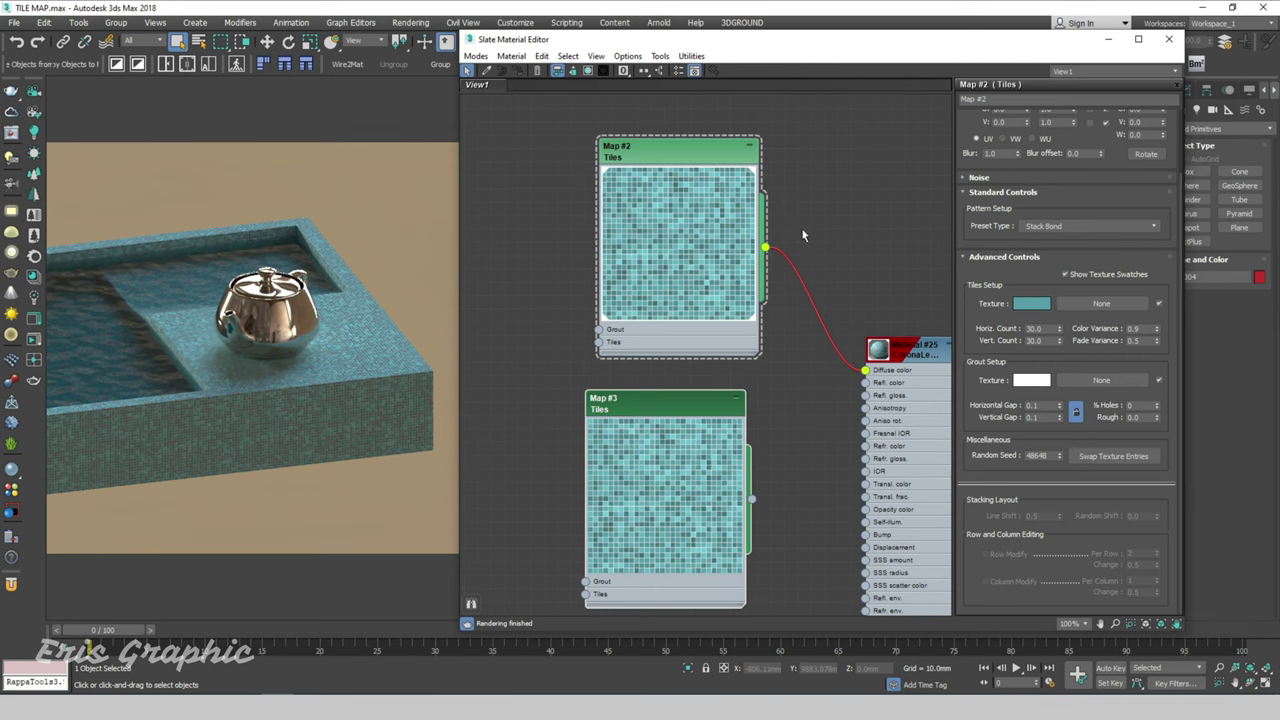
pyautogui.moveTo(849, 267); pyautogui.dragTo(826, 146, button='middle')
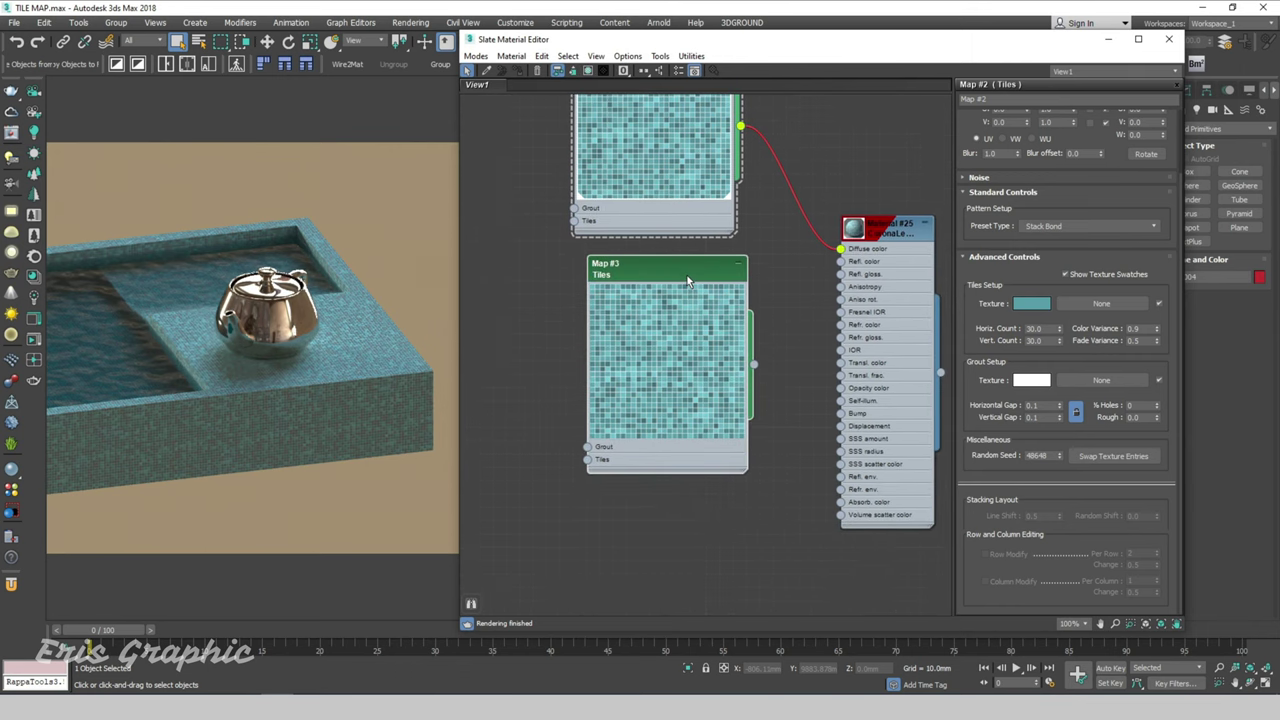
pyautogui.scroll(2, 668, 265)
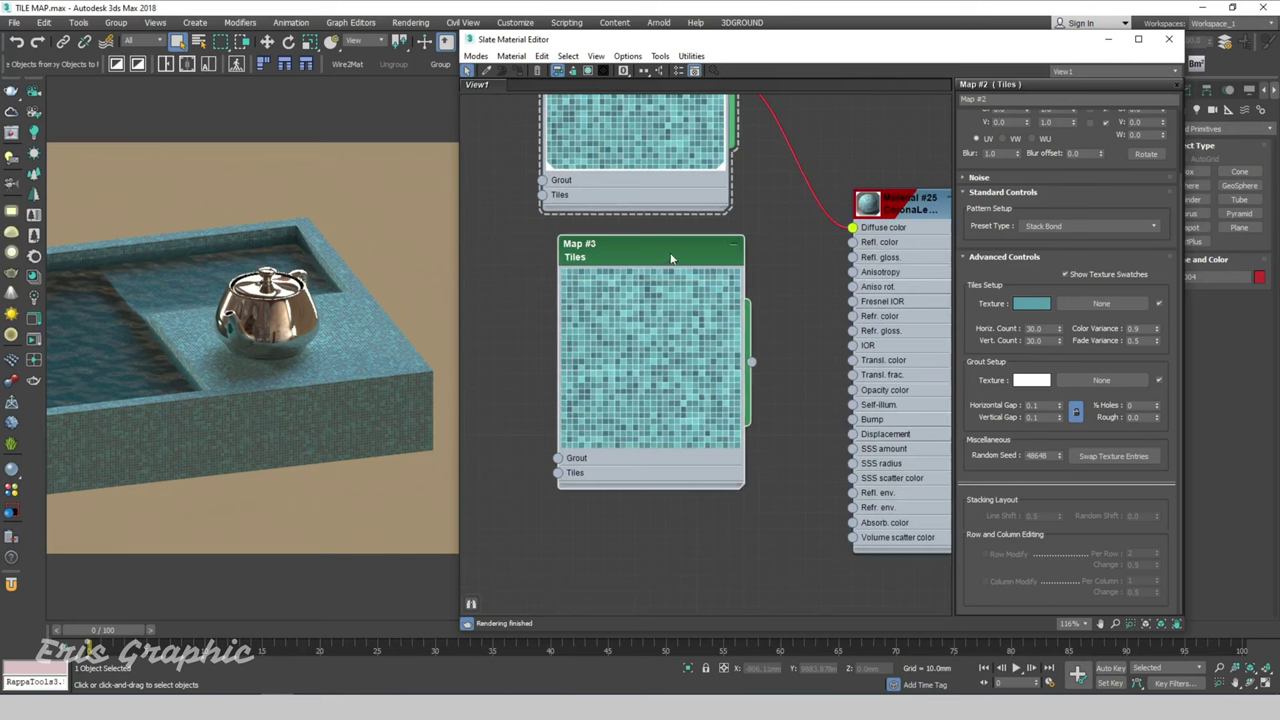
# Try a lighter tile colour on Map #2, then cancel to keep it teal.
pyautogui.click(1028, 307)
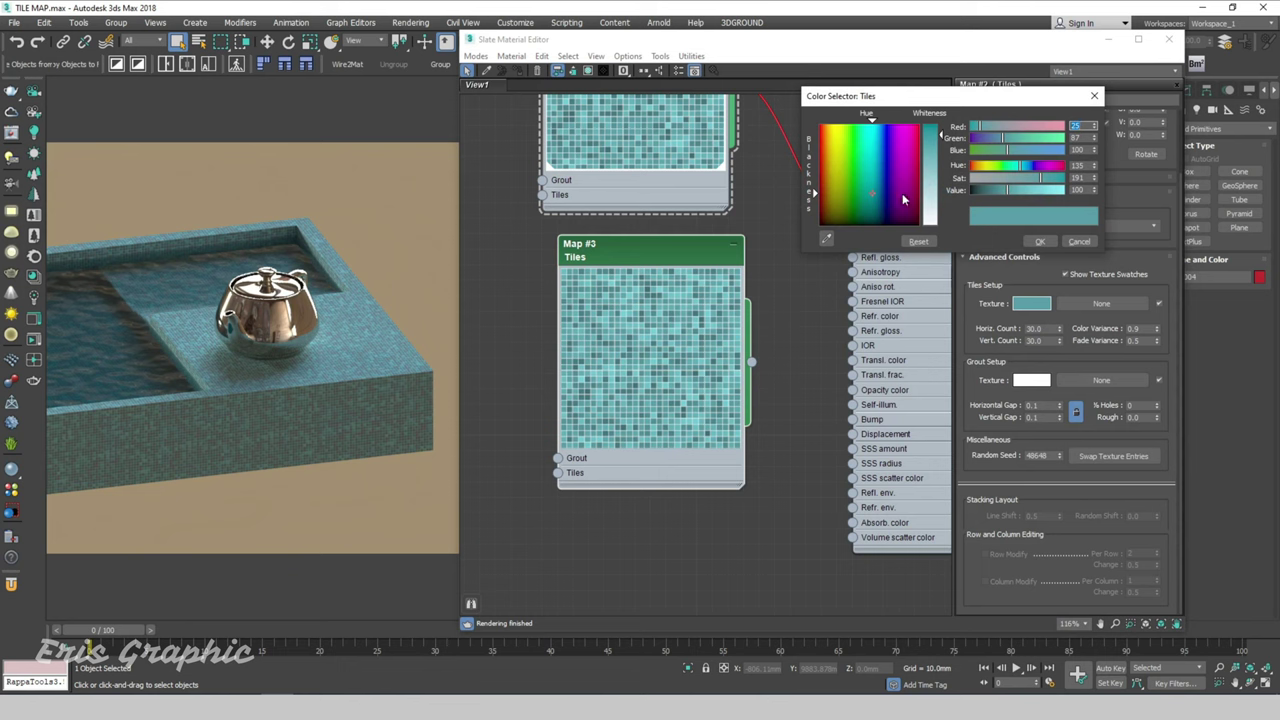
pyautogui.moveTo(941, 136); pyautogui.dragTo(940, 219)
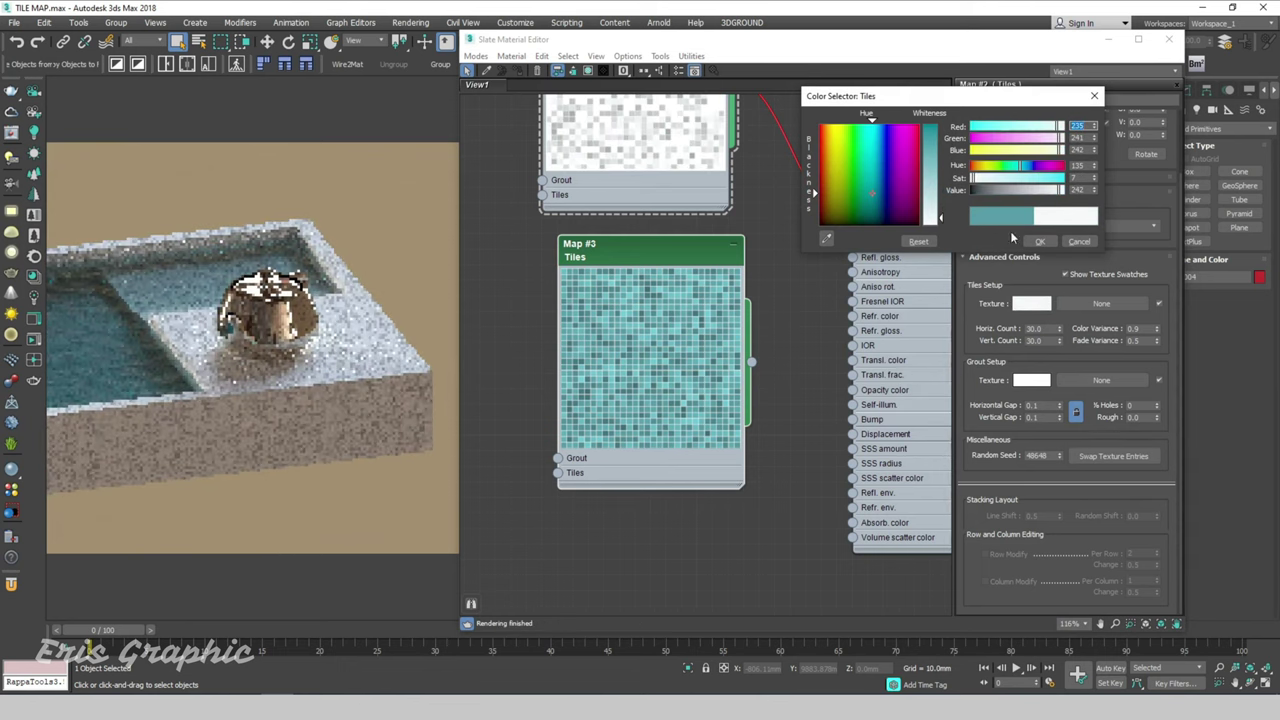
pyautogui.click(1038, 241)
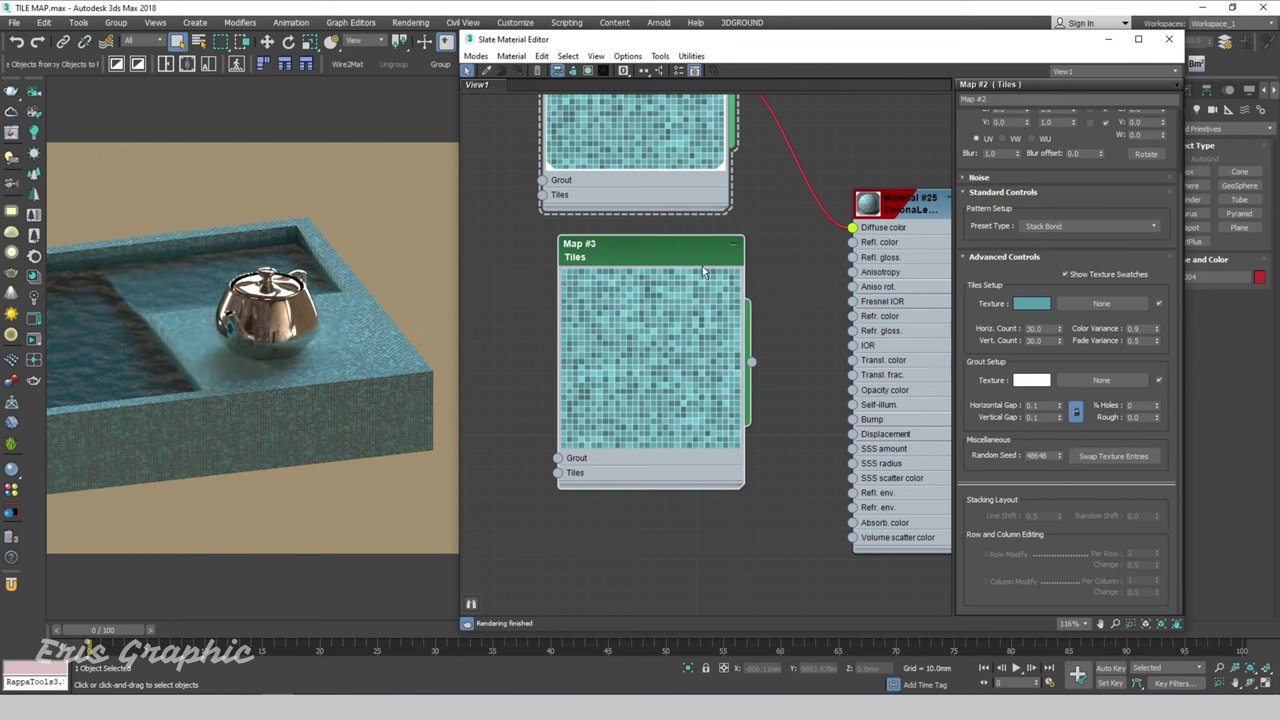
# Give Map #3 near-white tiles and black grout in its Advanced Controls.
pyautogui.doubleClick(685, 287)
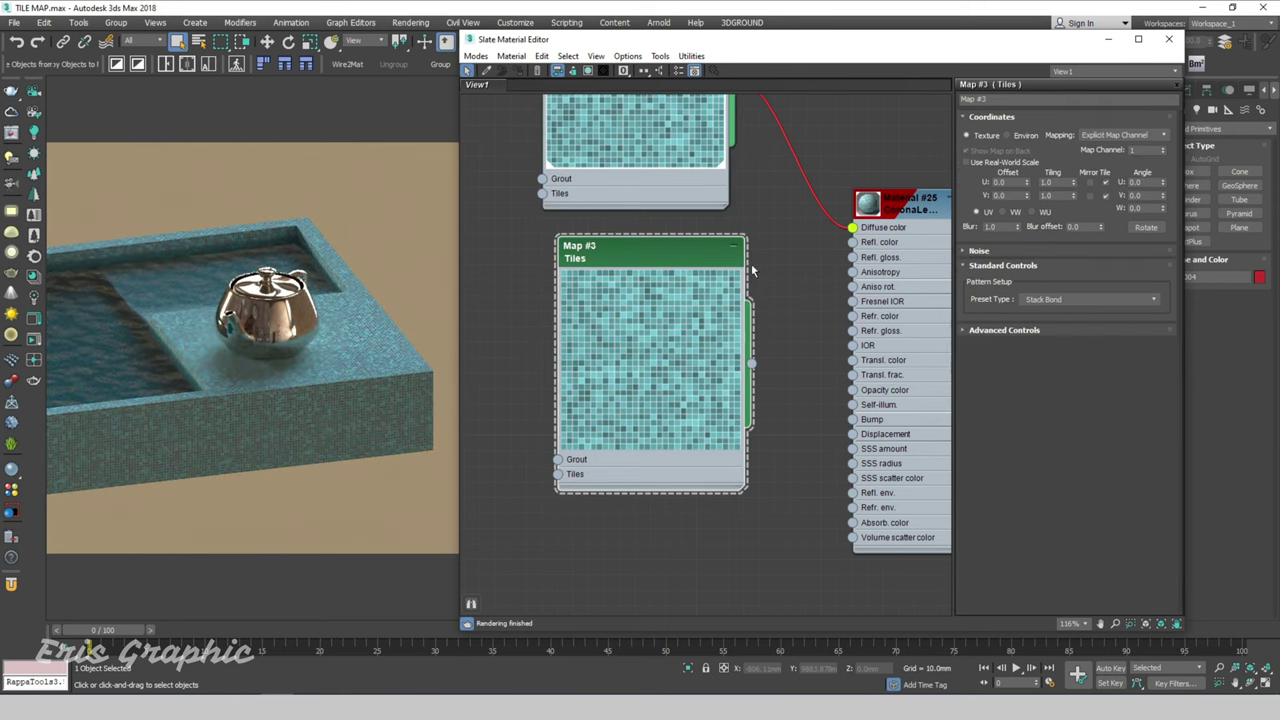
pyautogui.click(967, 330)
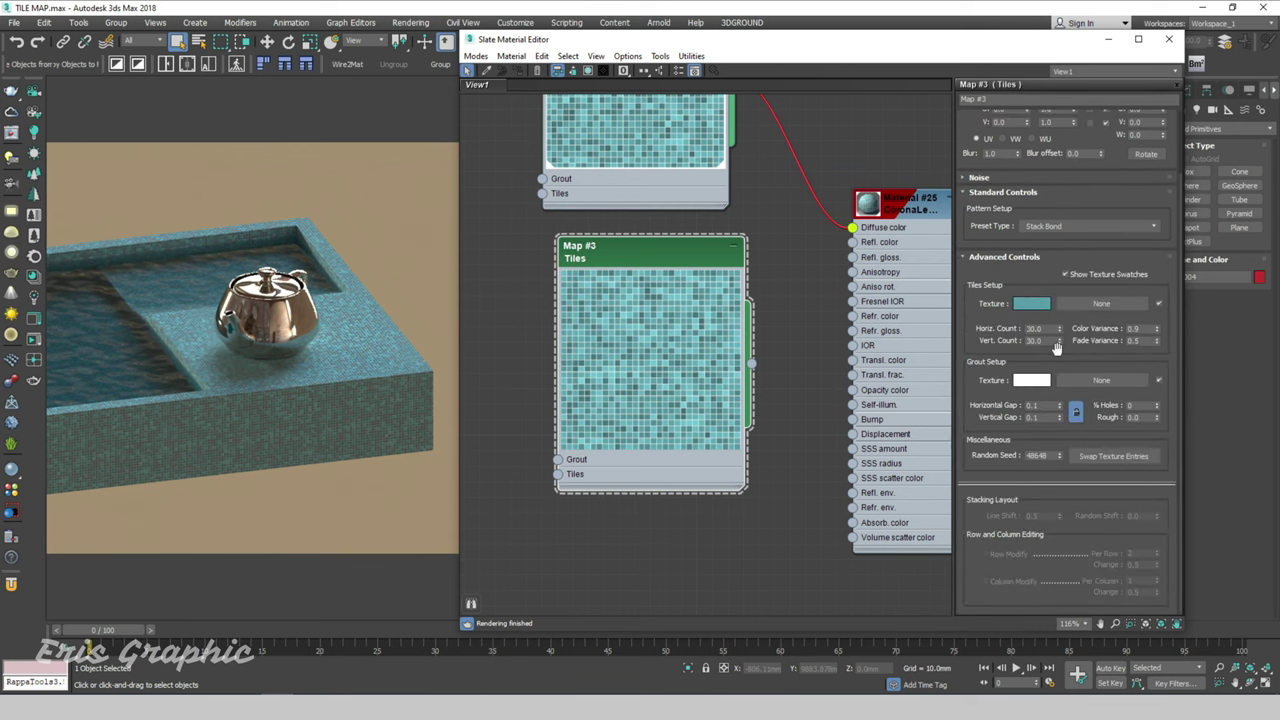
pyautogui.click(1031, 304)
pyautogui.moveTo(933, 178); pyautogui.dragTo(938, 219)
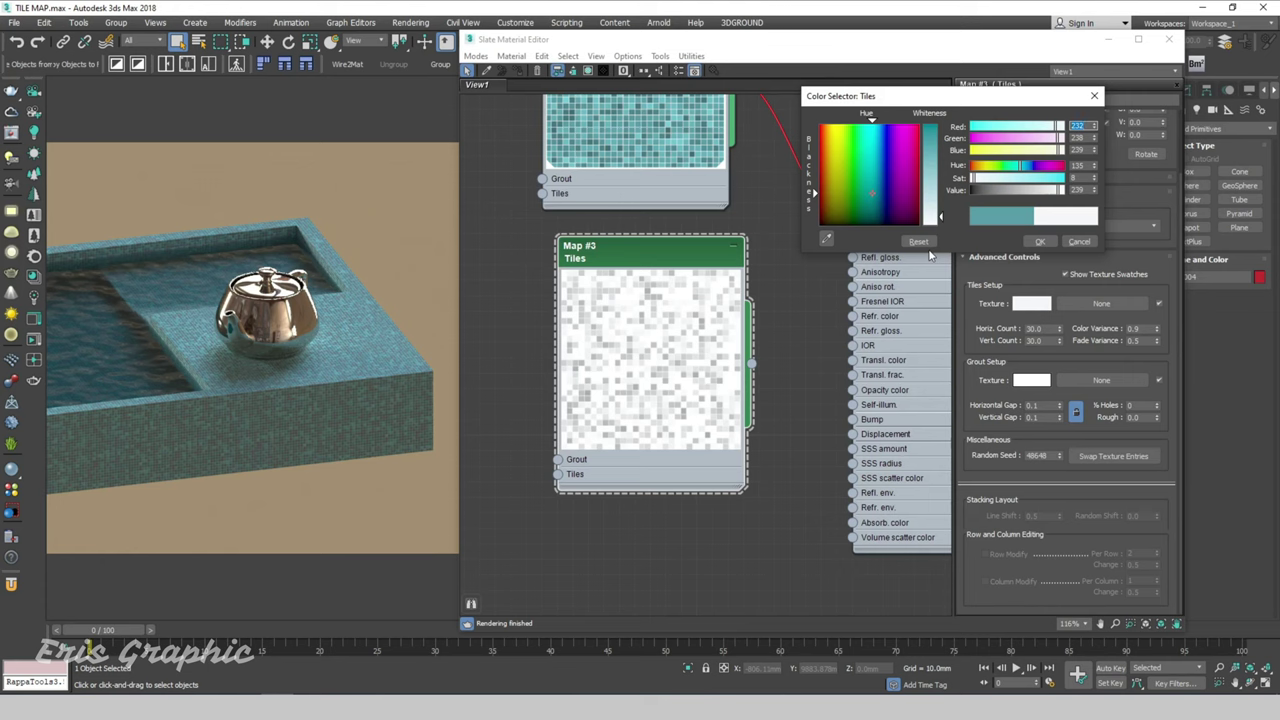
pyautogui.click(1039, 241)
pyautogui.click(1032, 384)
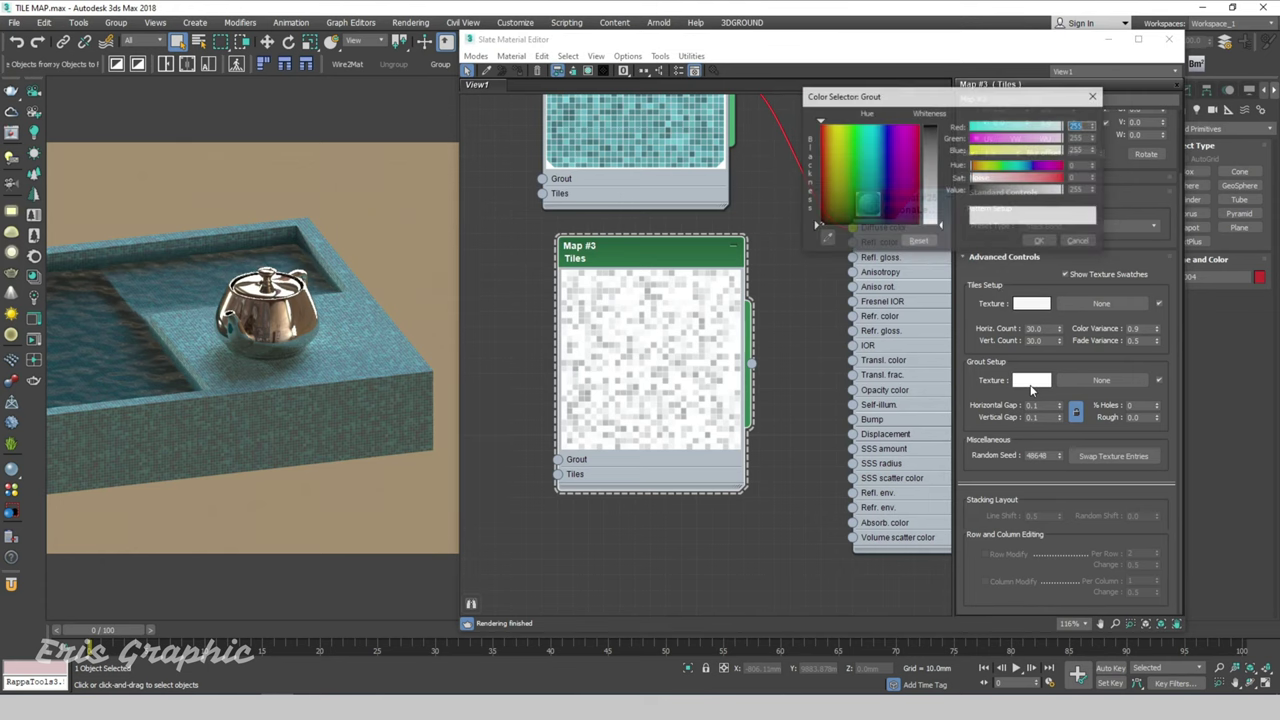
pyautogui.moveTo(938, 224); pyautogui.dragTo(938, 126)
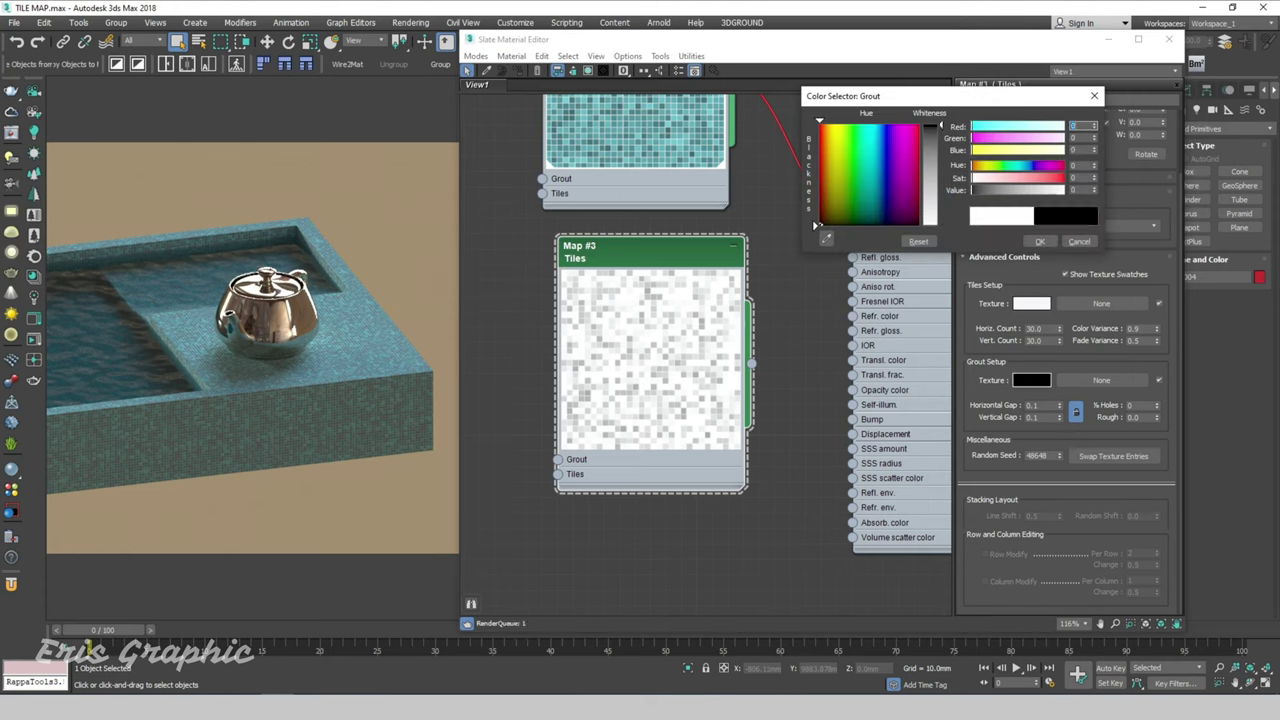
pyautogui.click(1039, 241)
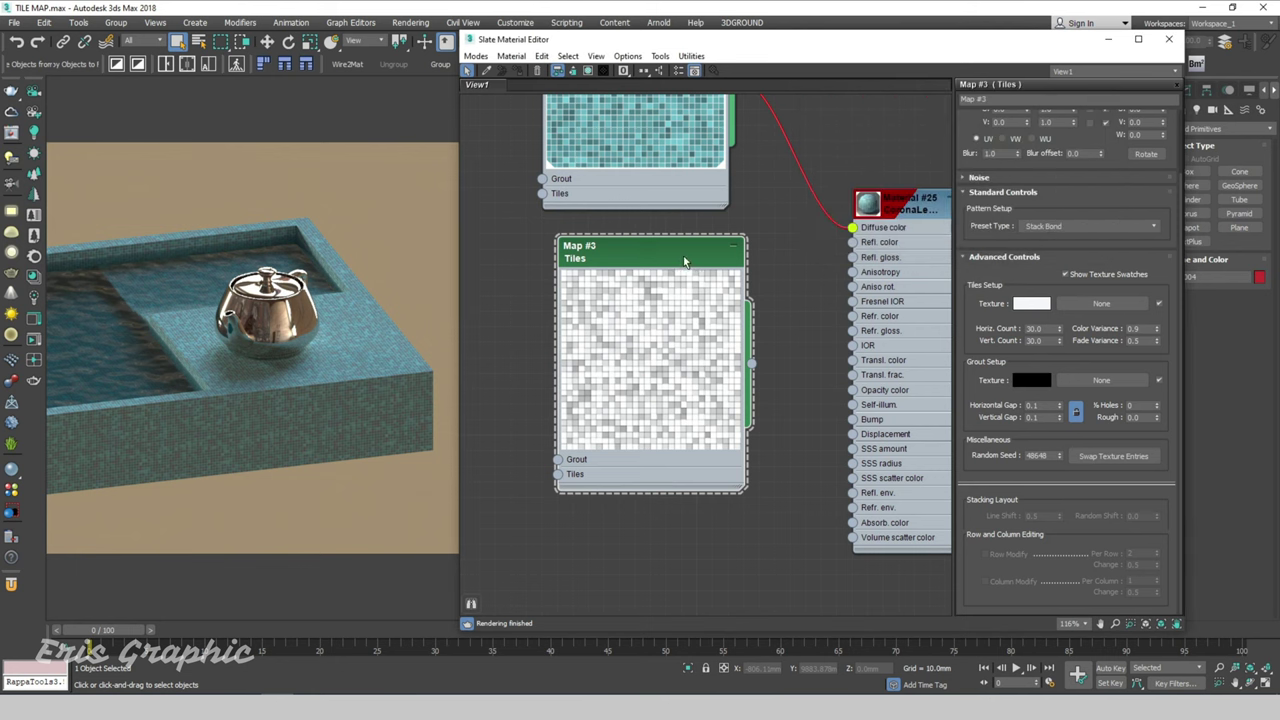
# Wire Map #3 into Material #25's Bump input and close the material editor.
pyautogui.scroll(3, 737, 318)
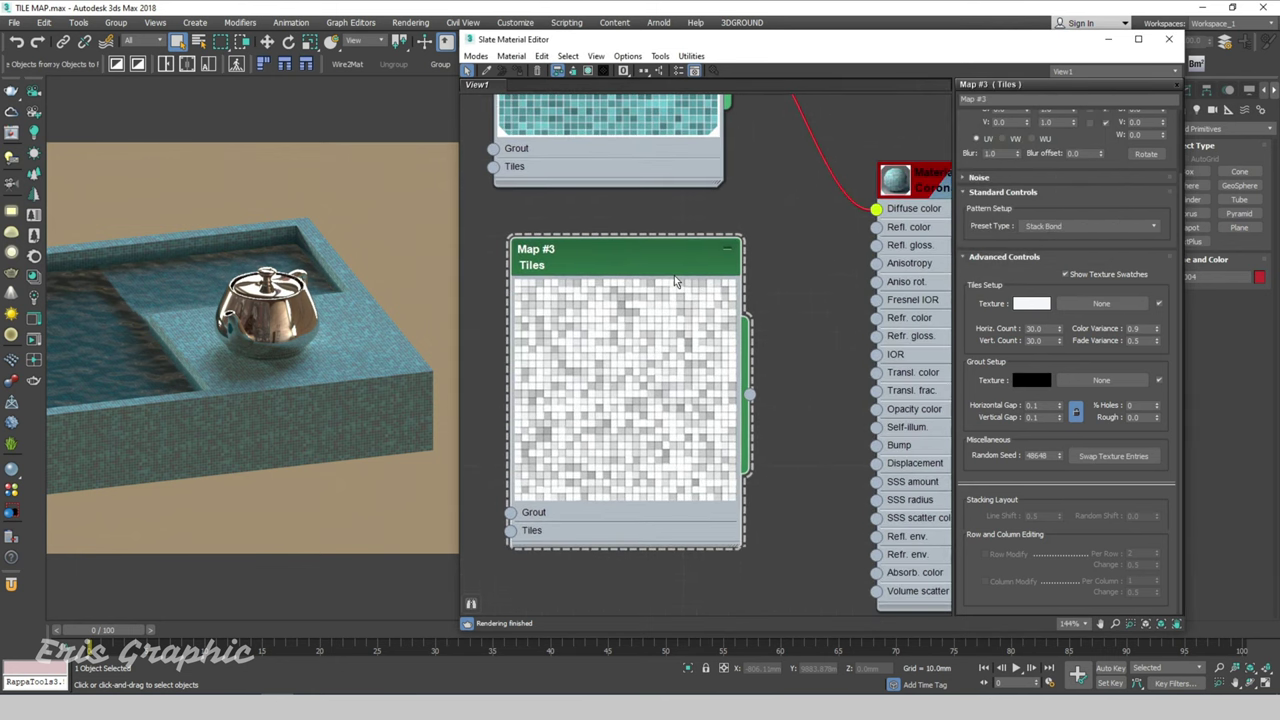
pyautogui.moveTo(750, 436)
pyautogui.mouseDown()
pyautogui.moveTo(831, 339)
pyautogui.moveTo(876, 446)
pyautogui.mouseUp()
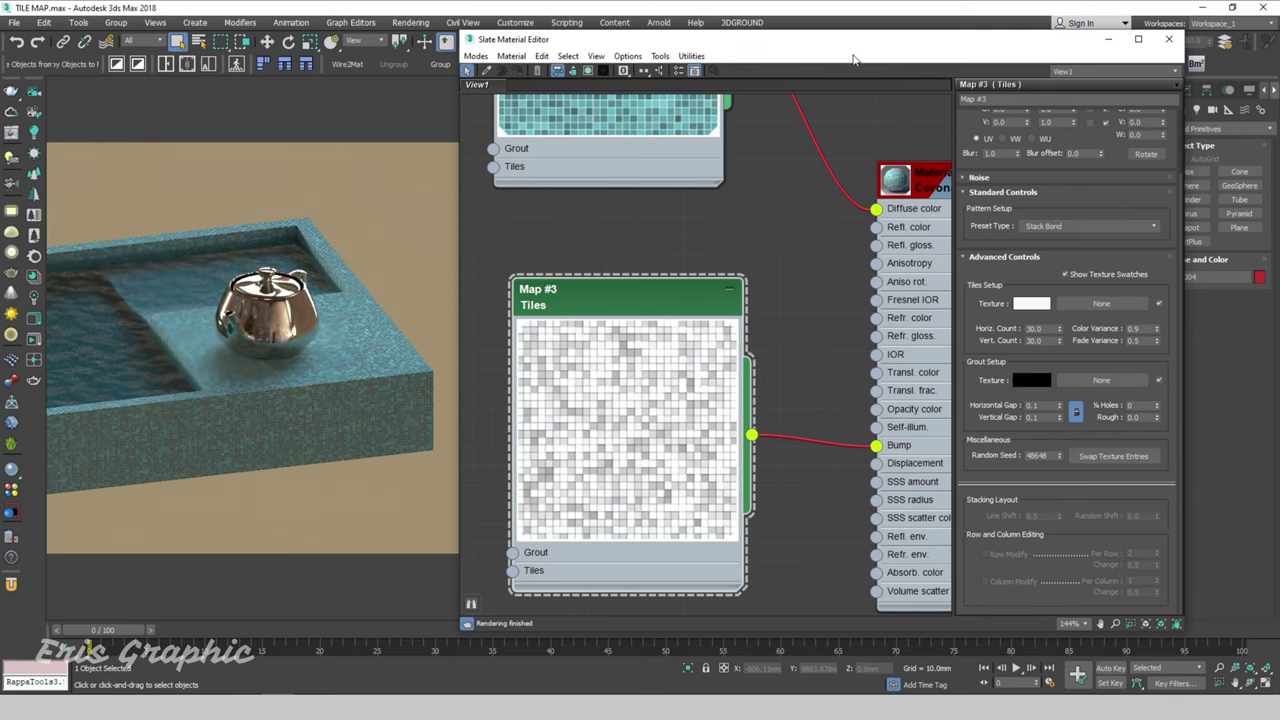
pyautogui.click(1108, 39)
# Zoom the viewport in on the tiled edge, then reopen the Slate Material Editor with M.
pyautogui.scroll(3, 968, 346)
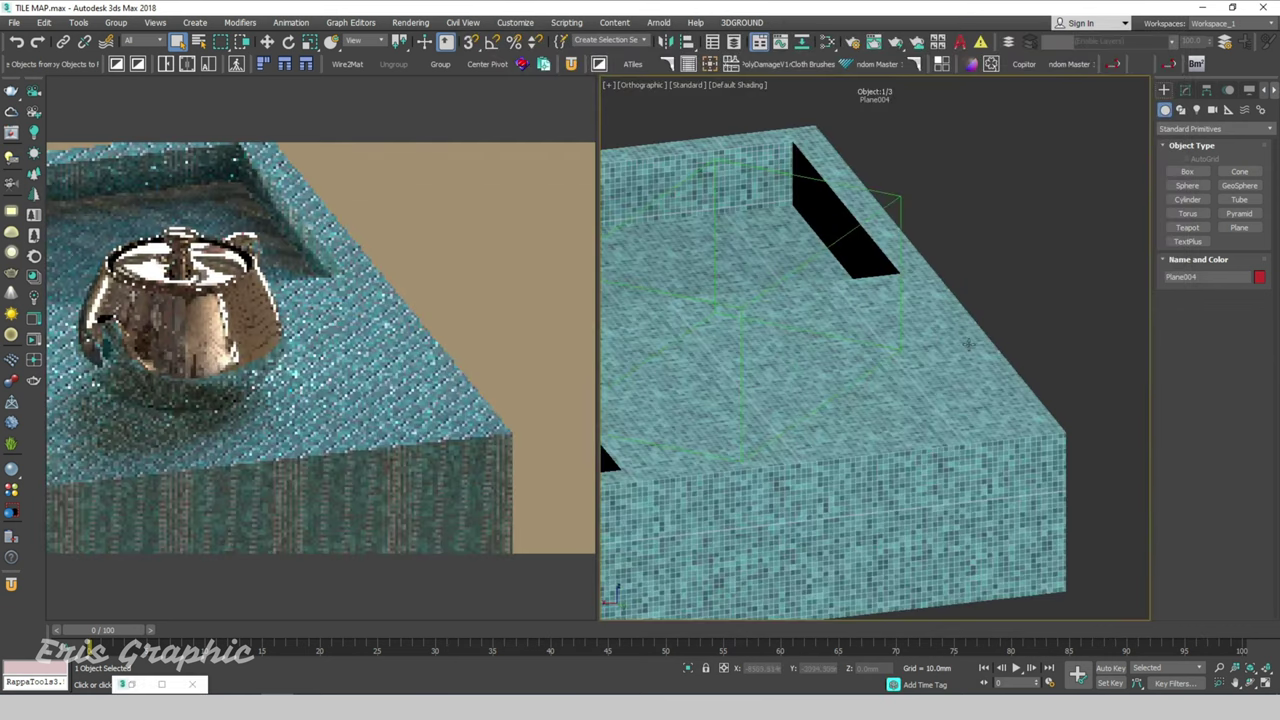
pyautogui.scroll(3, 968, 346)
pyautogui.scroll(3, 968, 346)
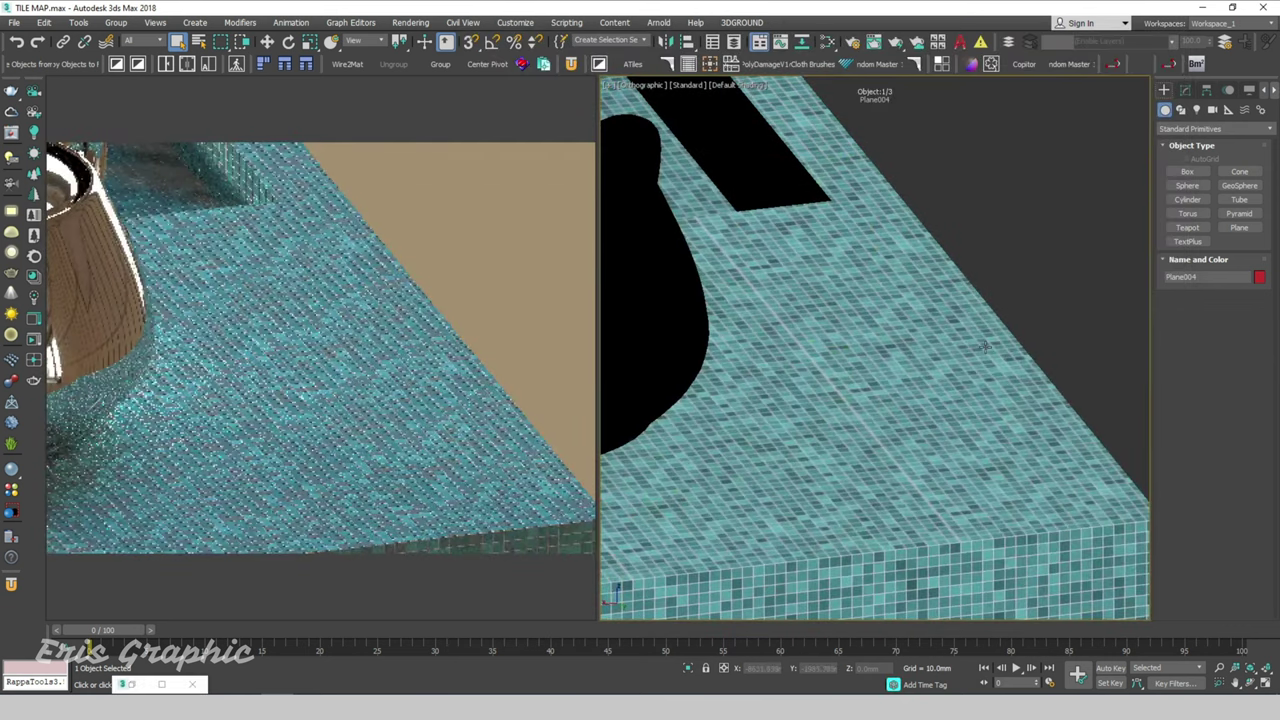
pyautogui.scroll(3, 975, 333)
pyautogui.scroll(2, 957, 237)
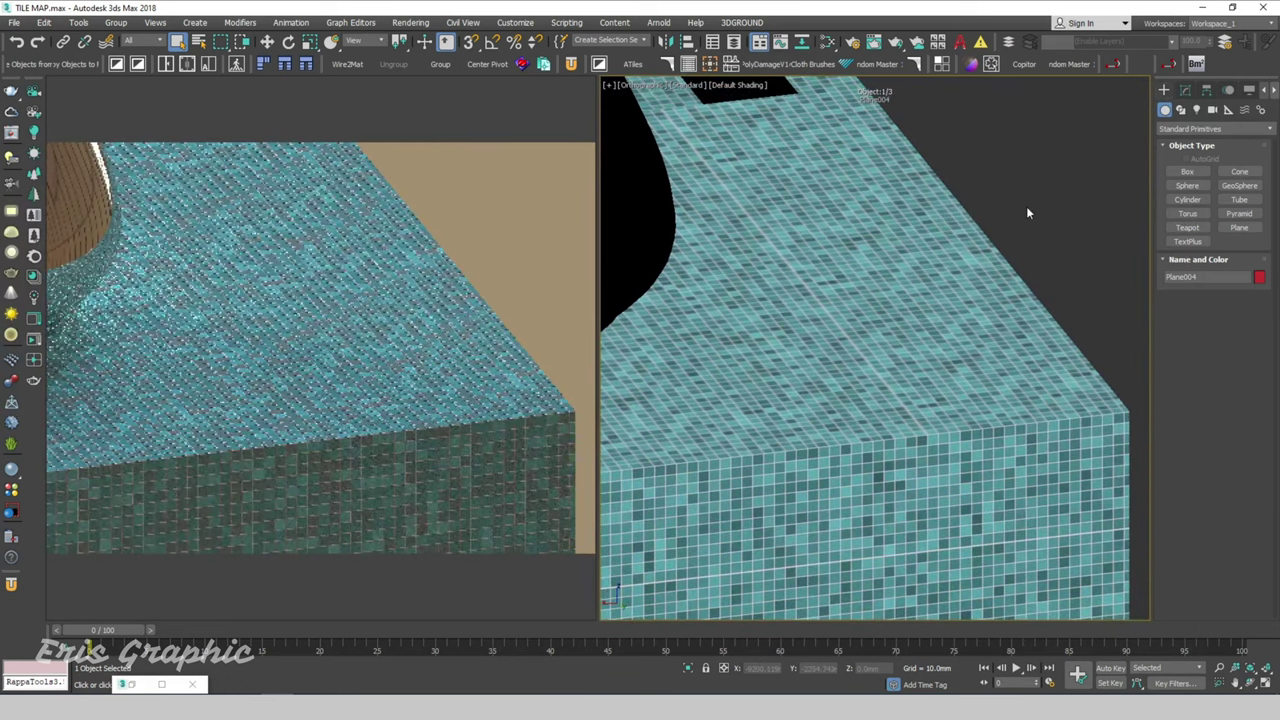
pyautogui.scroll(2, 686, 405)
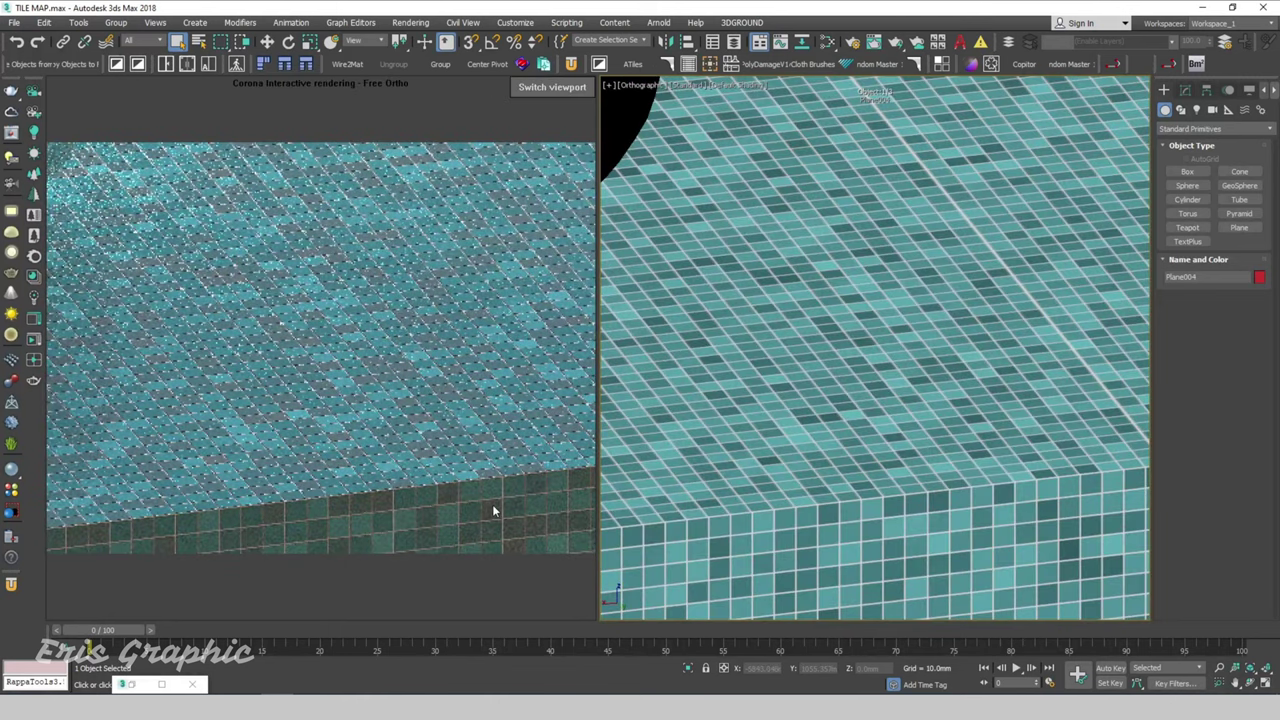
pyautogui.press('m')
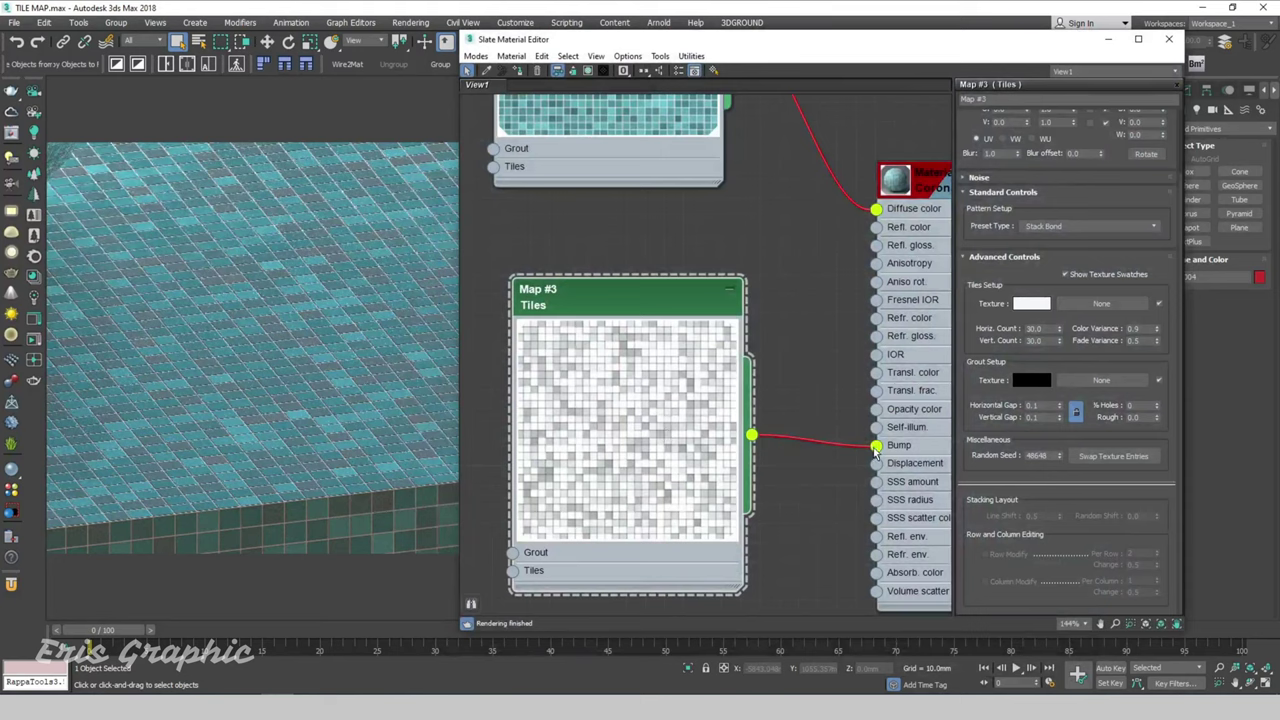
# Rewire Map #3 to Bump, set Material #25's Bump amount to 3, and clone Map #4.
pyautogui.moveTo(874, 449); pyautogui.dragTo(829, 361)
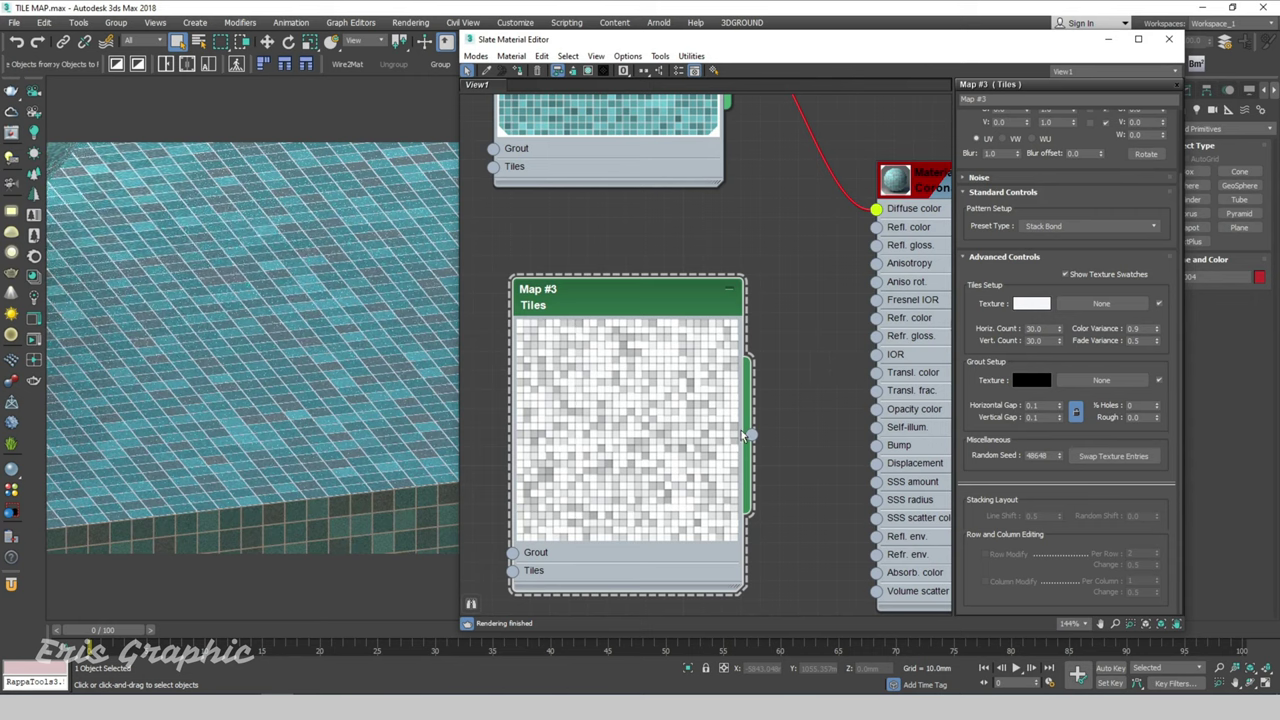
pyautogui.moveTo(753, 440); pyautogui.dragTo(876, 445)
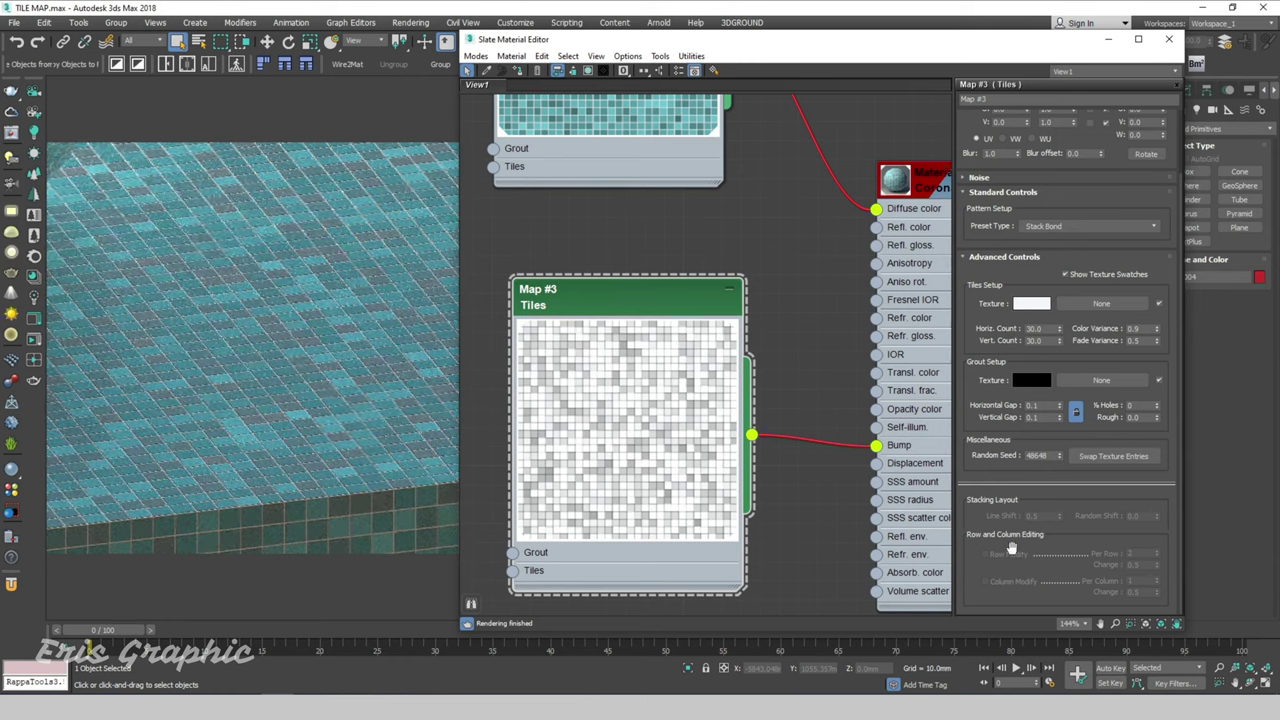
pyautogui.click(922, 184)
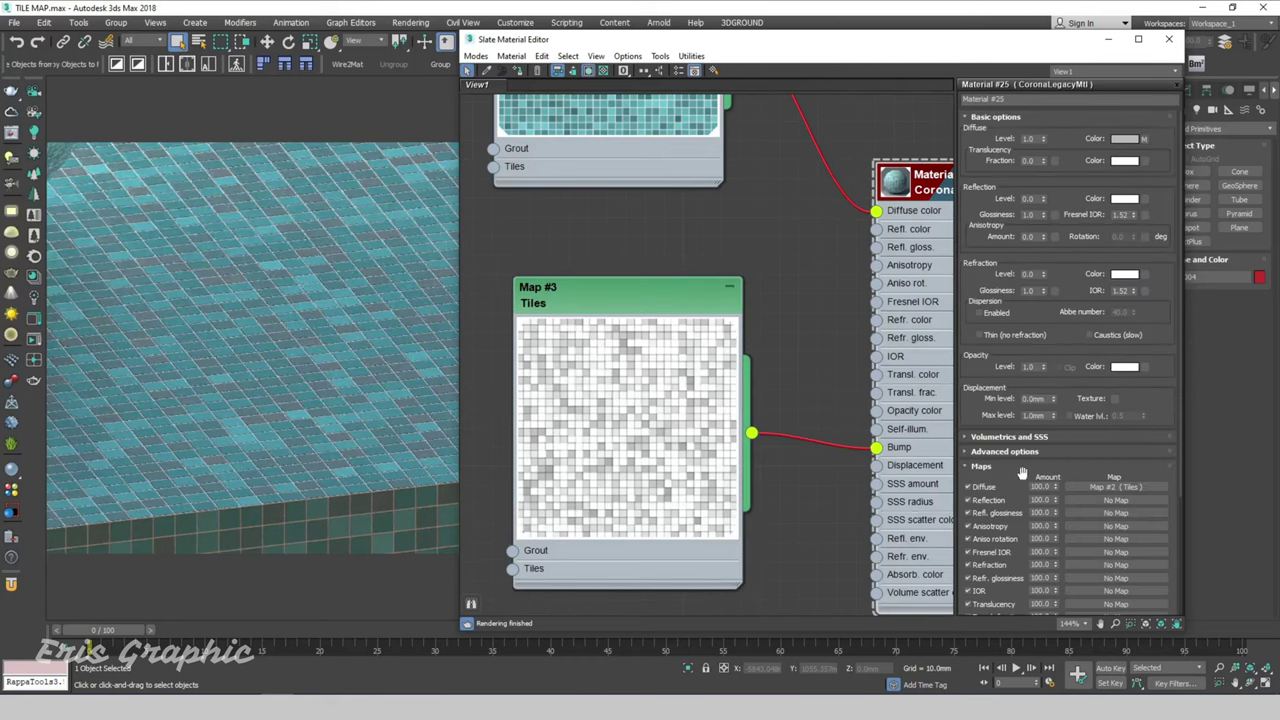
pyautogui.moveTo(1022, 472); pyautogui.dragTo(1049, 222)
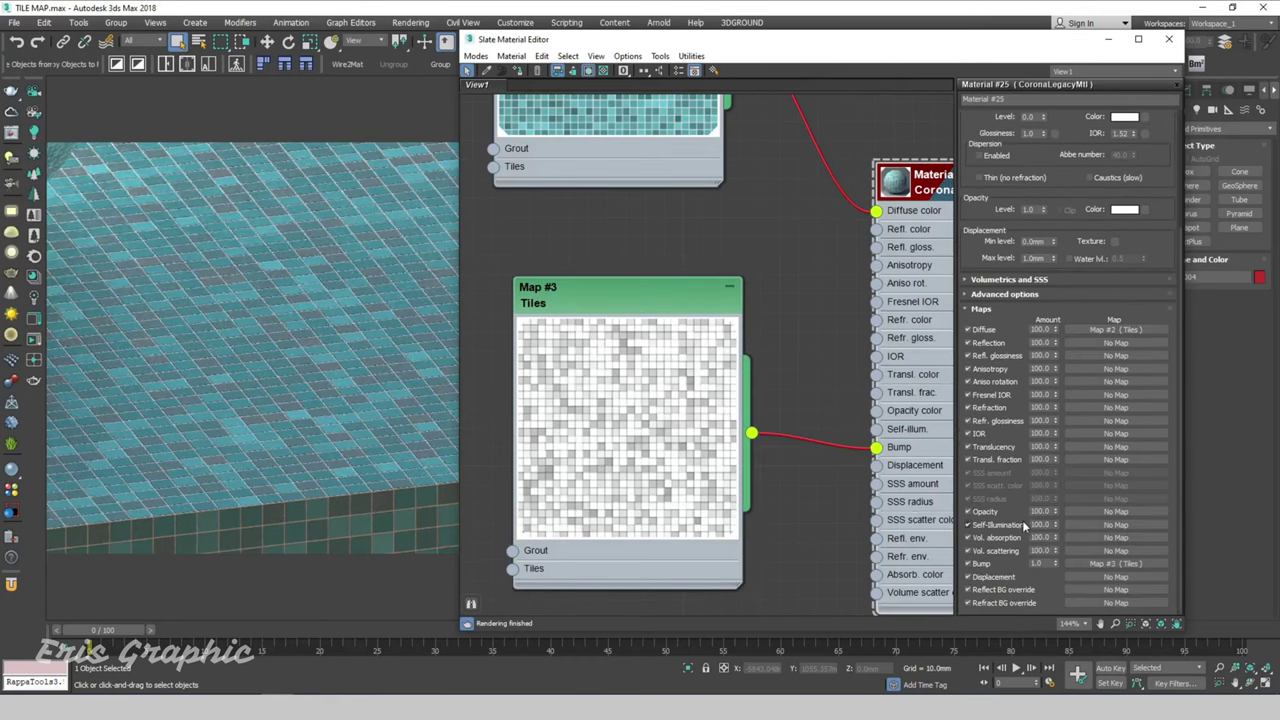
pyautogui.doubleClick(1040, 564)
pyautogui.write('3')
pyautogui.press('Tab')
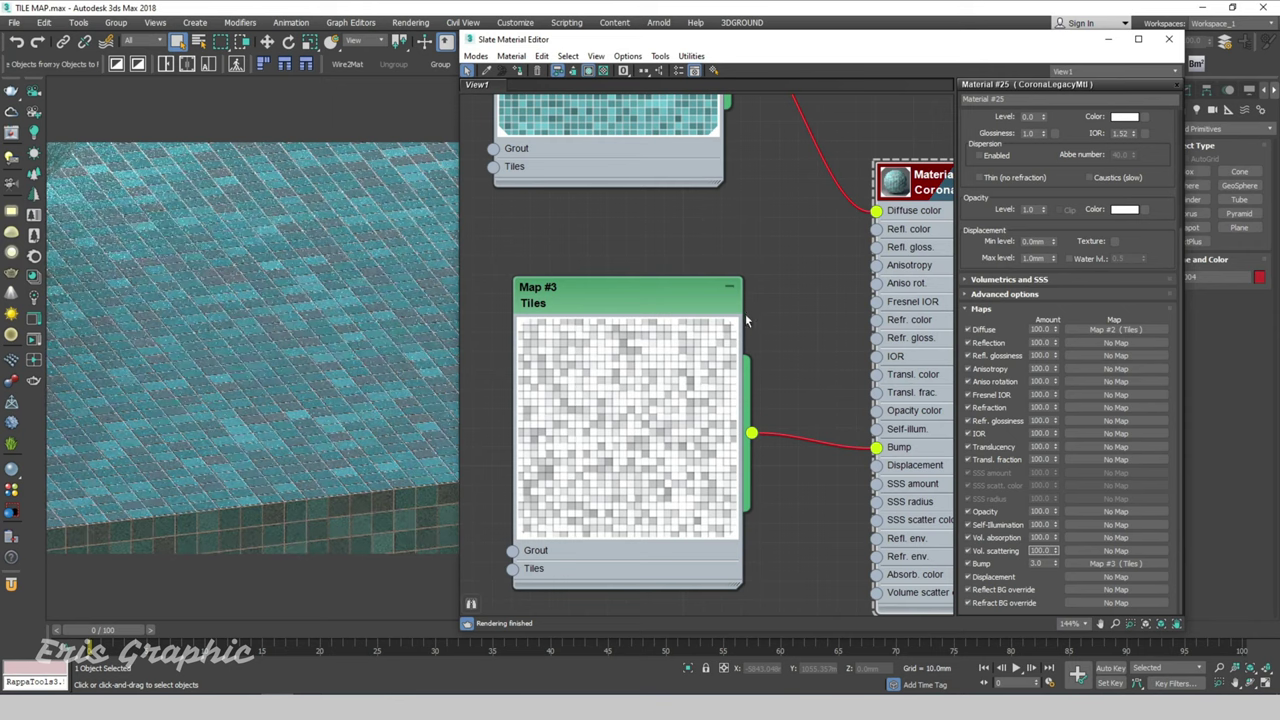
pyautogui.moveTo(649, 292)
pyautogui.mouseDown()
pyautogui.moveTo(631, 407)
pyautogui.moveTo(632, 254)
pyautogui.mouseUp()
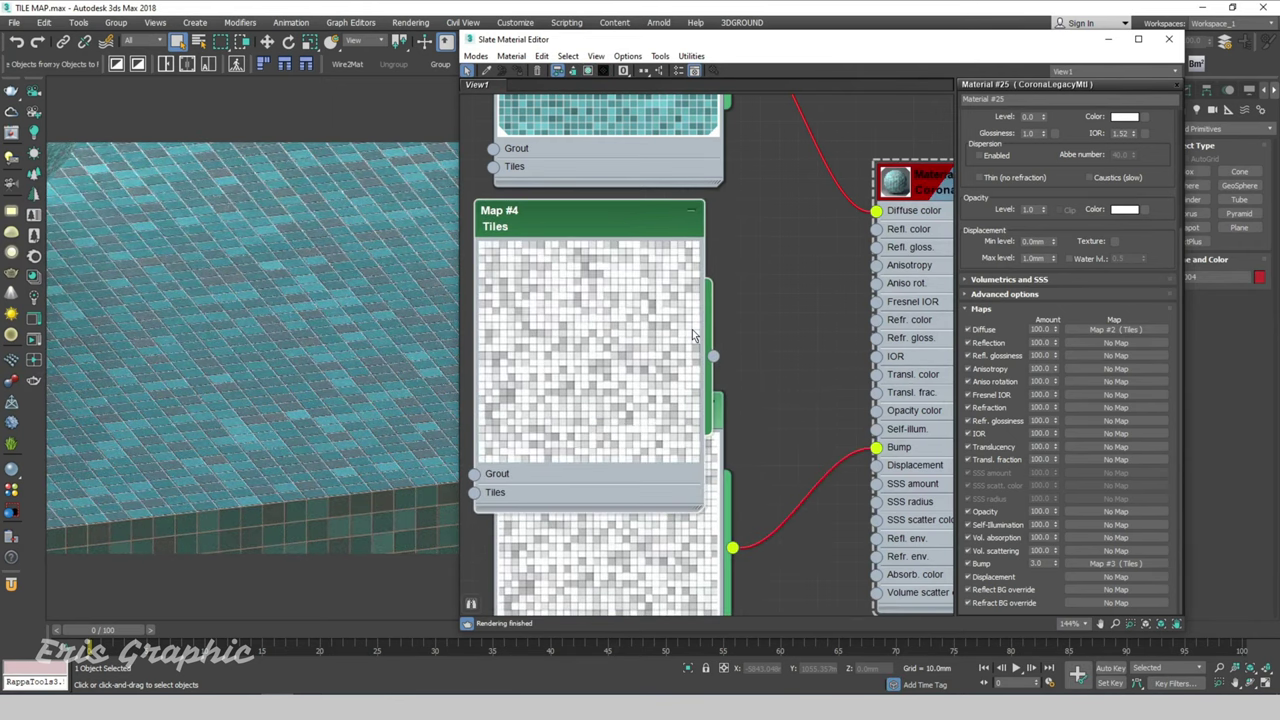
# Connect Map #4 to Material #25's reflection glossiness and enter a reflection level of 0.5.
pyautogui.moveTo(713, 357)
pyautogui.mouseDown()
pyautogui.moveTo(842, 307)
pyautogui.moveTo(874, 248)
pyautogui.mouseUp()
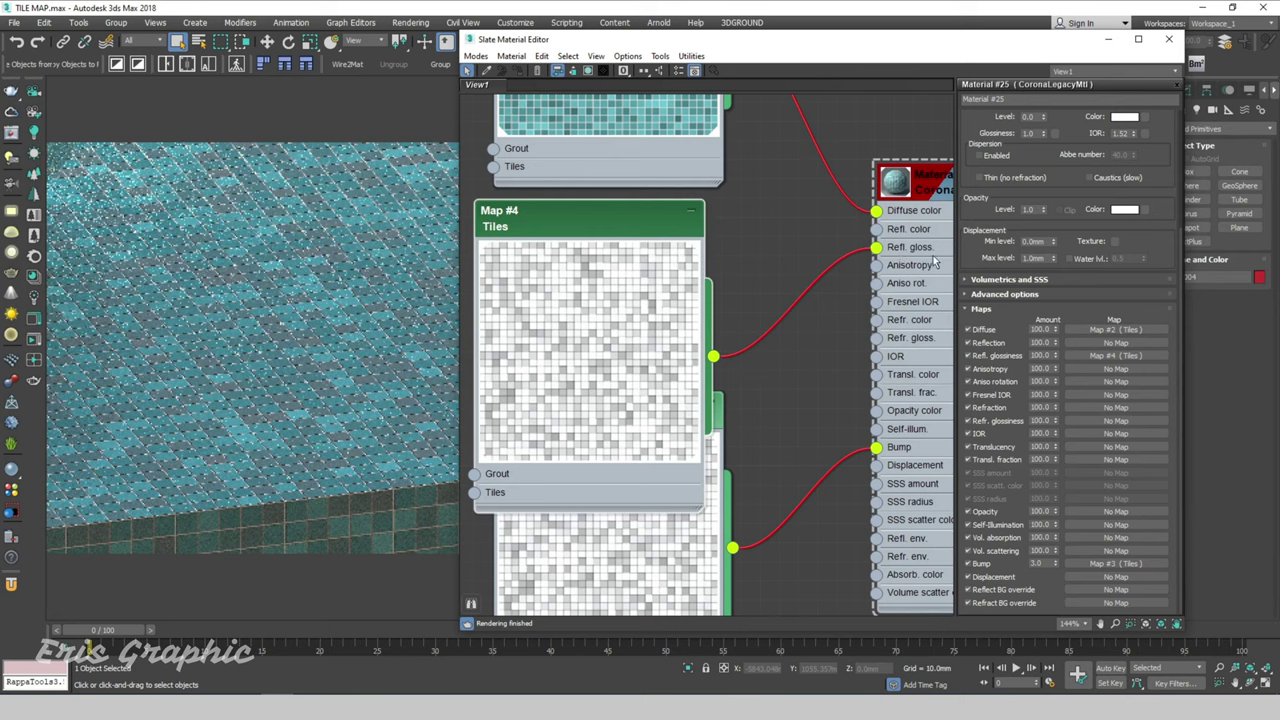
pyautogui.moveTo(644, 218); pyautogui.dragTo(682, 218)
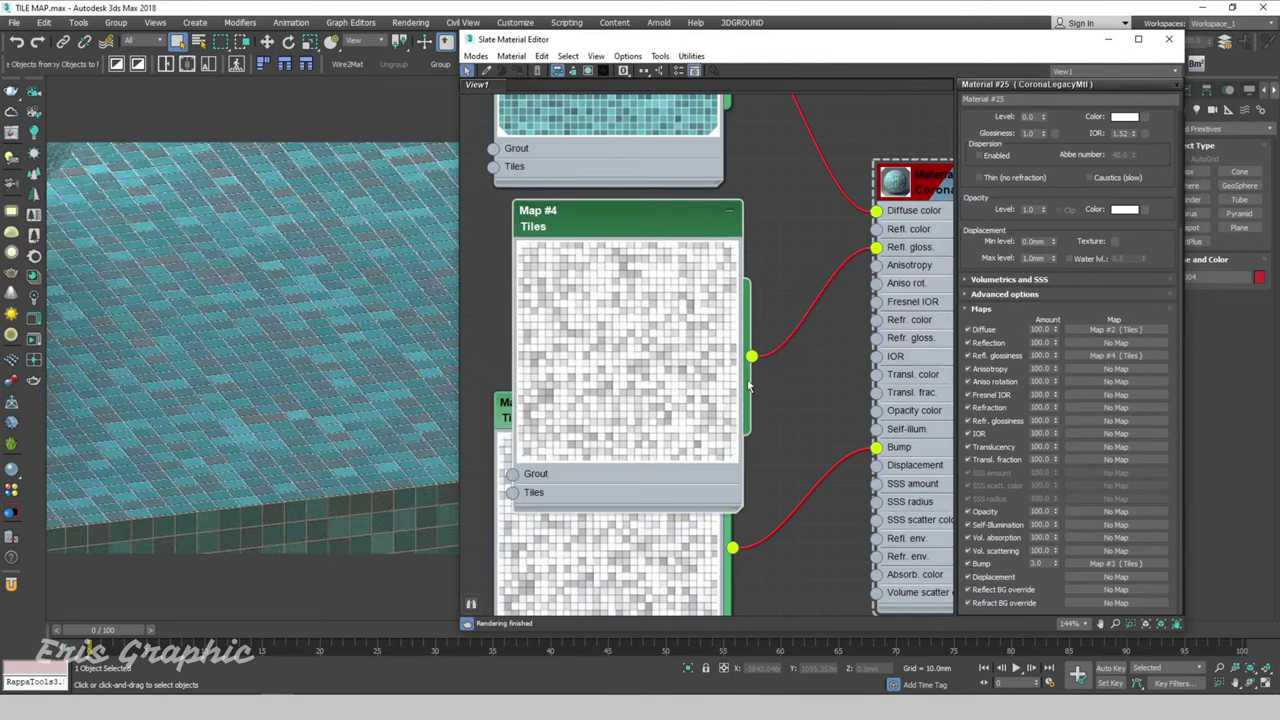
pyautogui.scroll(-1, 840, 362)
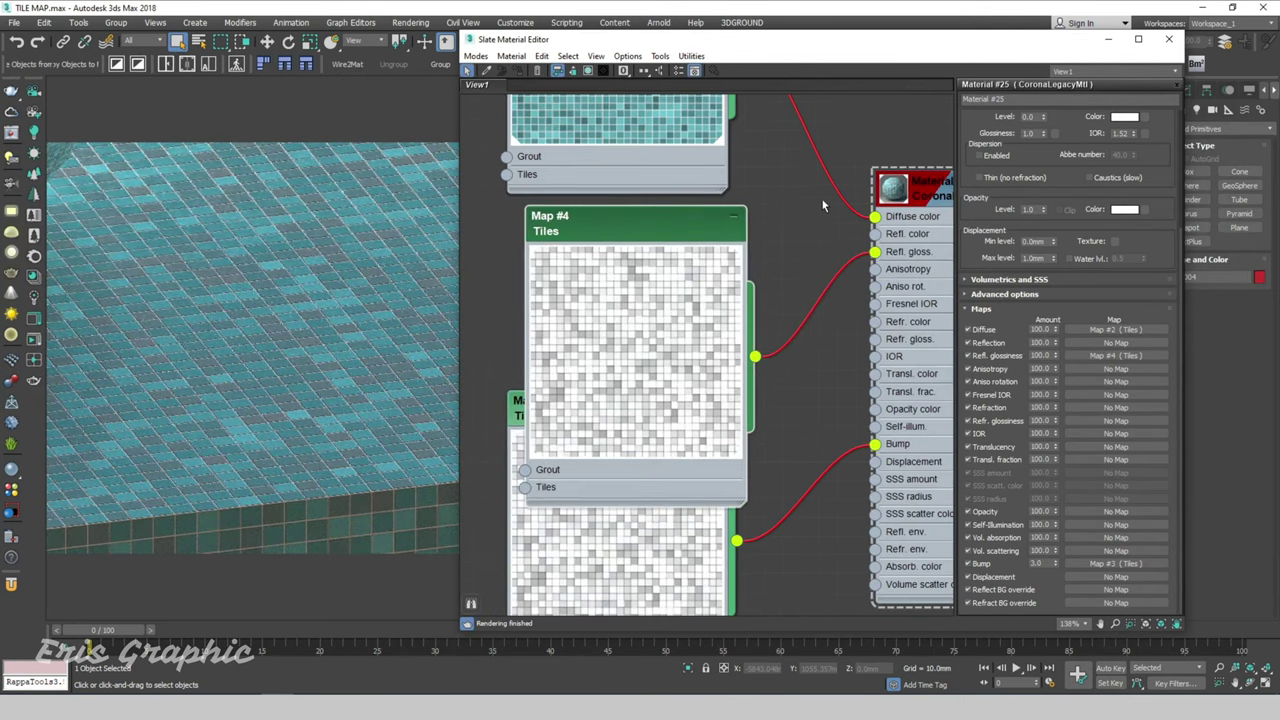
pyautogui.moveTo(880, 52)
pyautogui.mouseDown()
pyautogui.moveTo(432, 93)
pyautogui.moveTo(900, 23)
pyautogui.mouseUp()
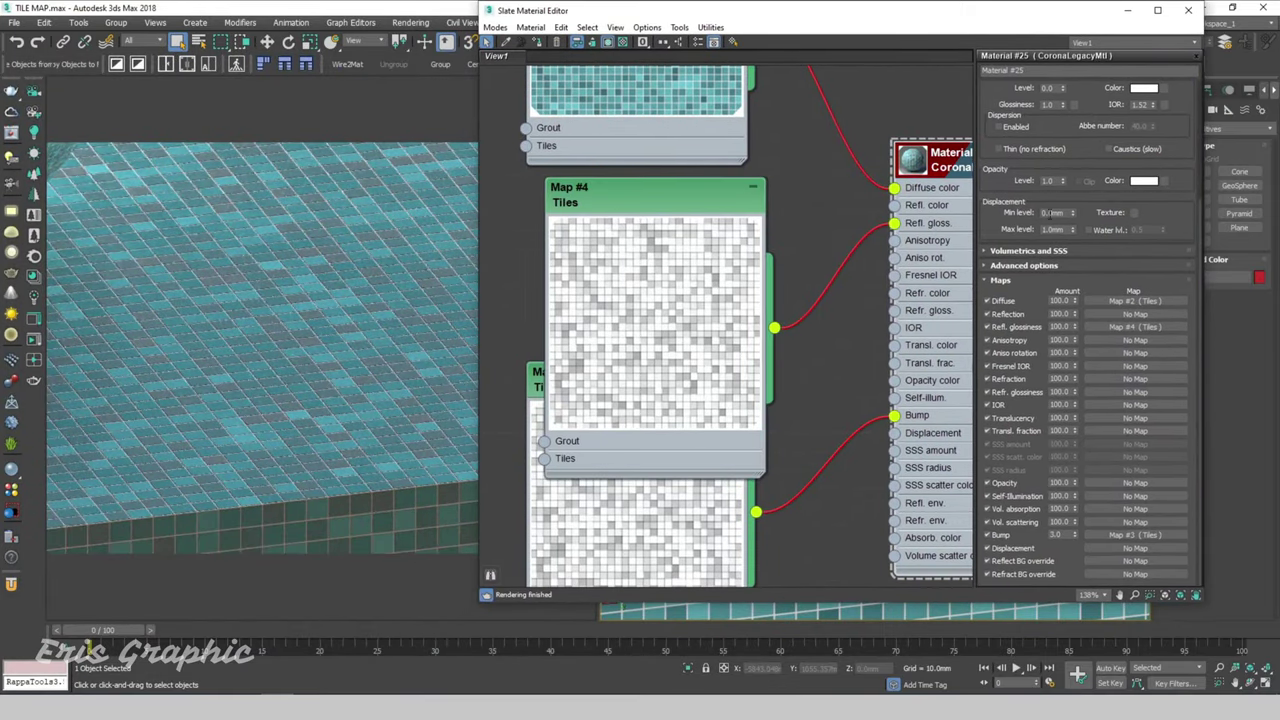
pyautogui.scroll(5, 1005, 138)
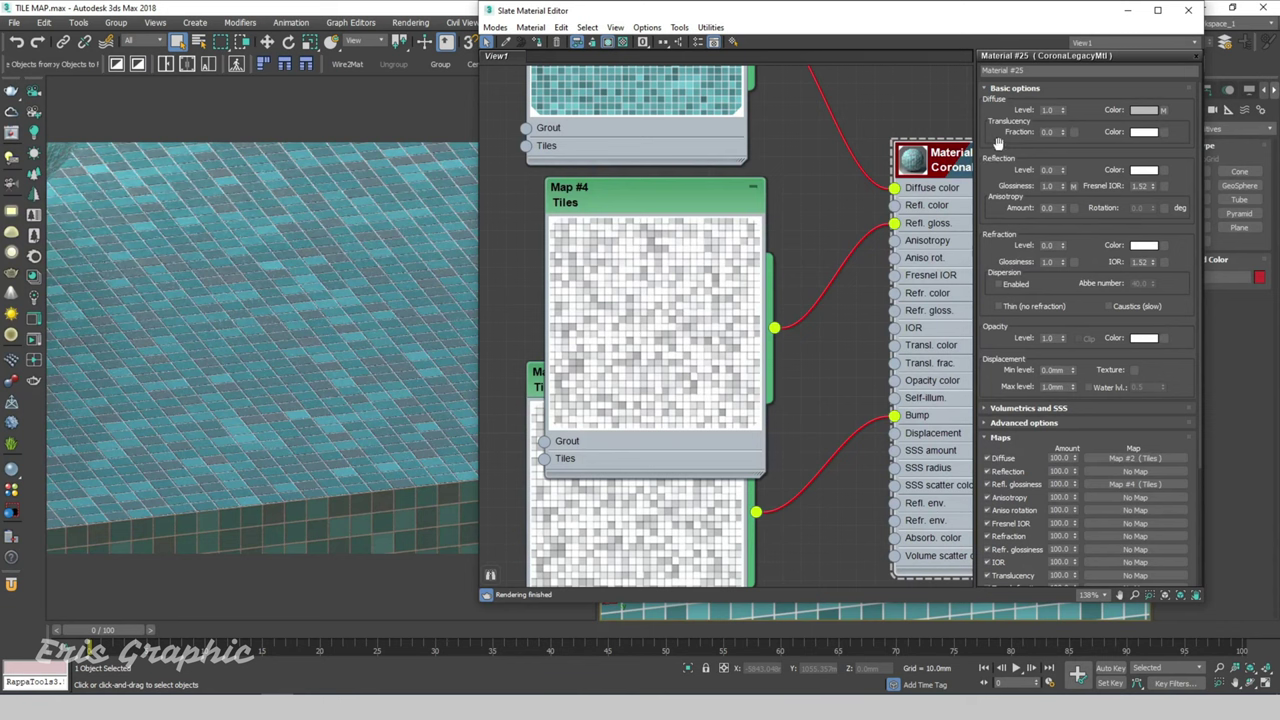
pyautogui.click(1050, 170)
pyautogui.write('0.')
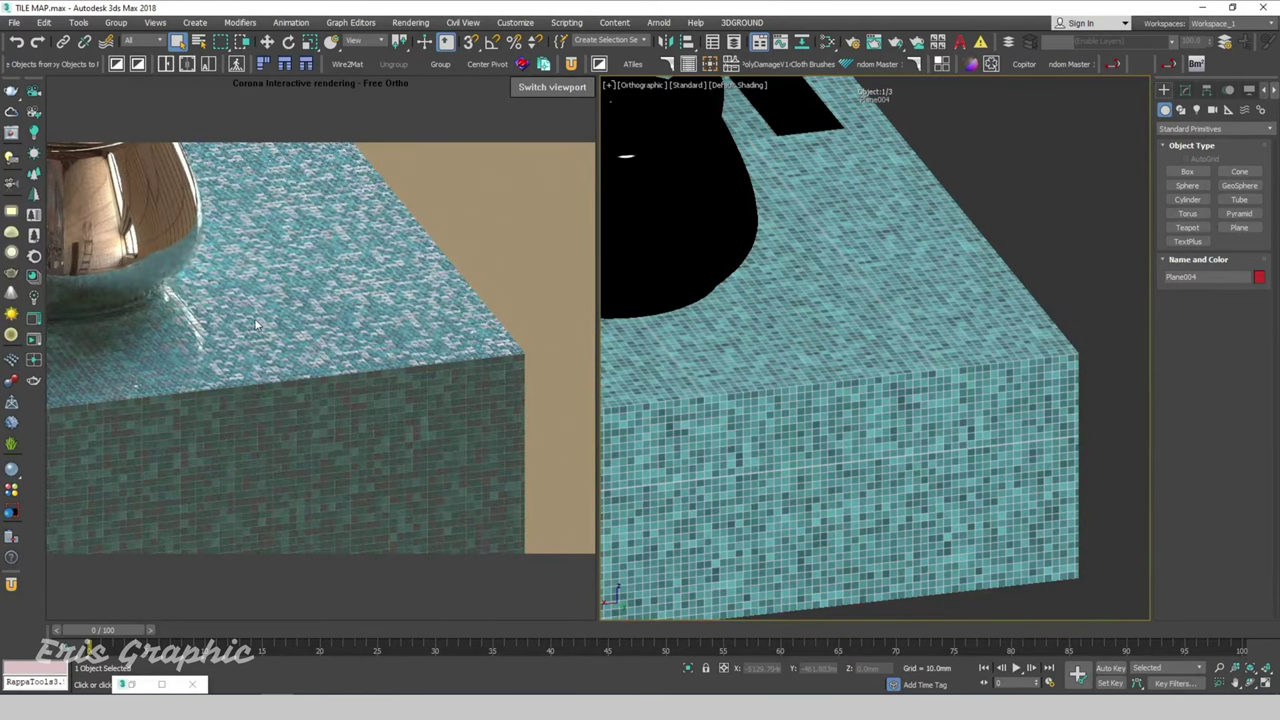
# Set the tile material's Reflection Level to 0.1.
pyautogui.moveTo(895, 355)
pyautogui.keyDown('alt'); pyautogui.mouseDown(button='middle')
pyautogui.moveTo(847, 247)
pyautogui.moveTo(871, 349)
pyautogui.mouseUp(button='middle'); pyautogui.keyUp('alt')
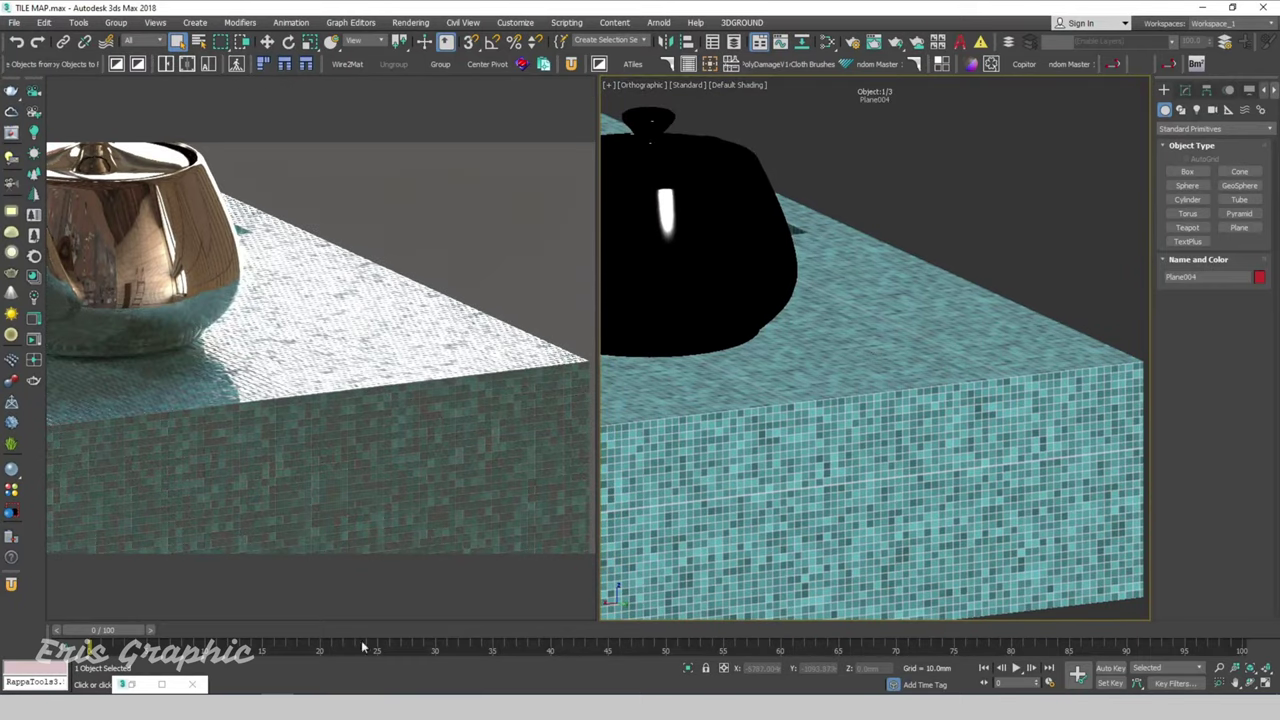
pyautogui.press('m')
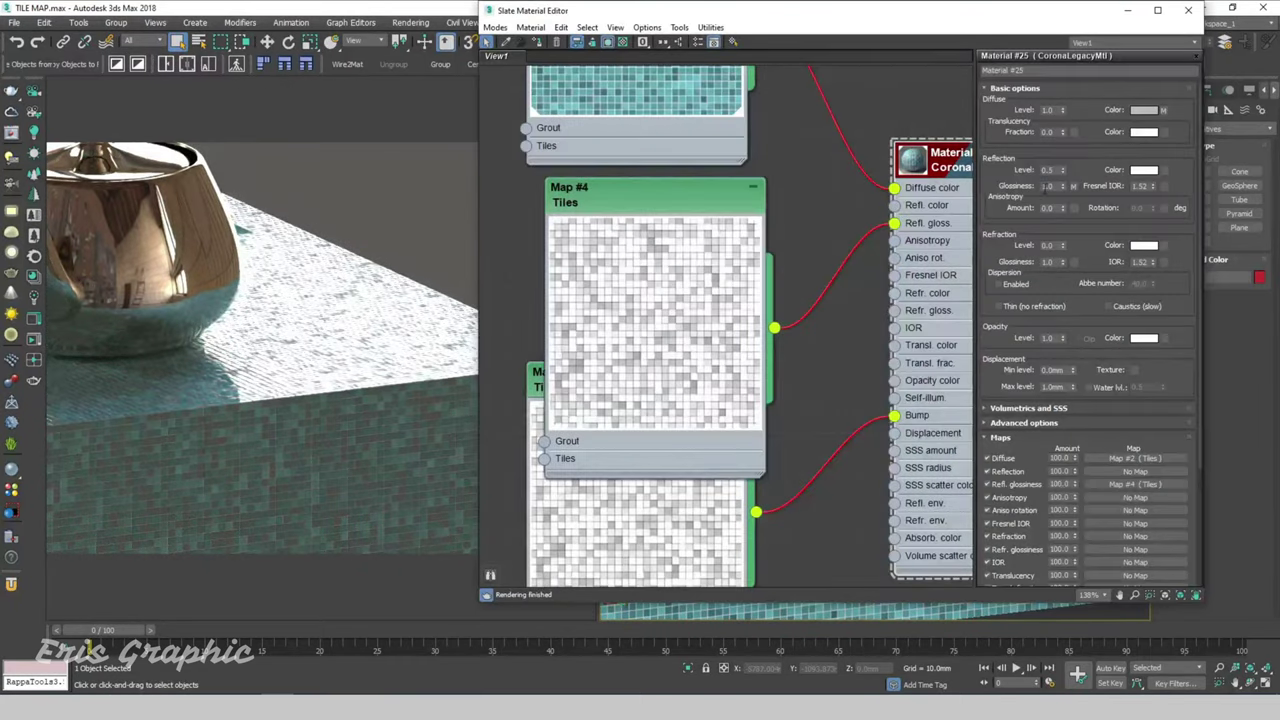
pyautogui.doubleClick(1050, 170)
pyautogui.press('Tab')
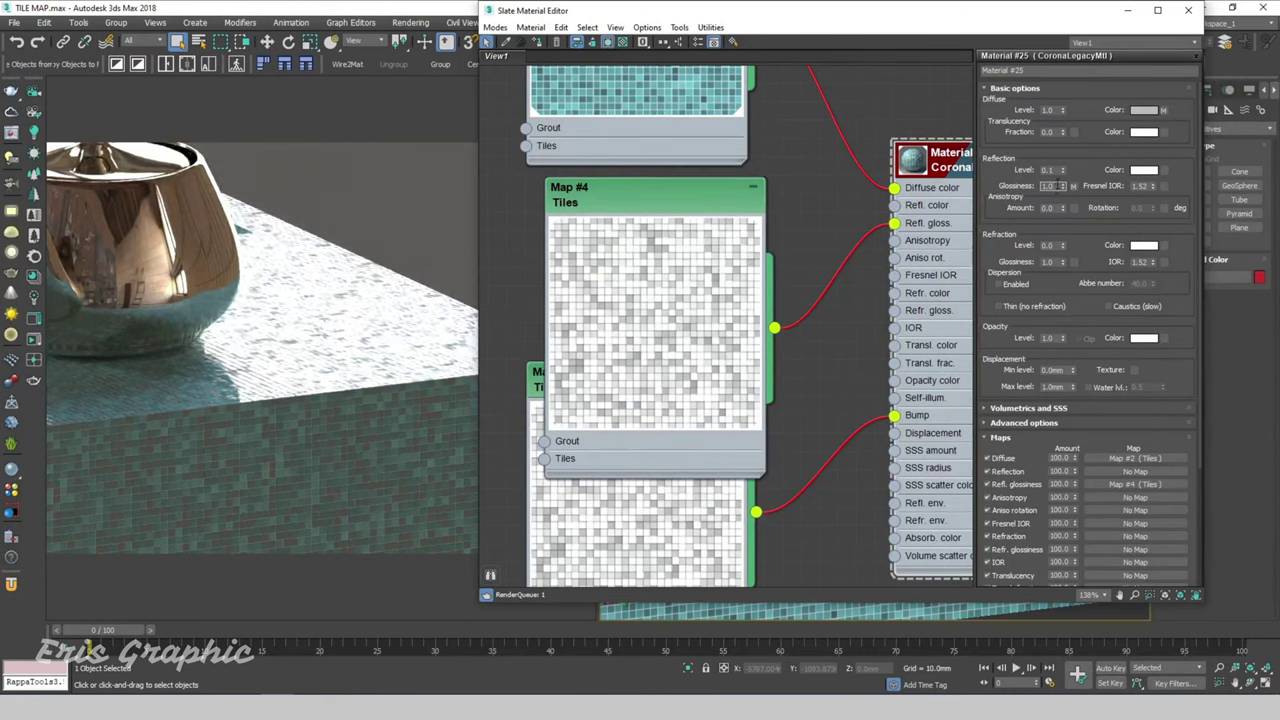
# Minimize the editor, then frame, pan and orbit the viewport around the tiled box and teapot.
pyautogui.click(1134, 14)
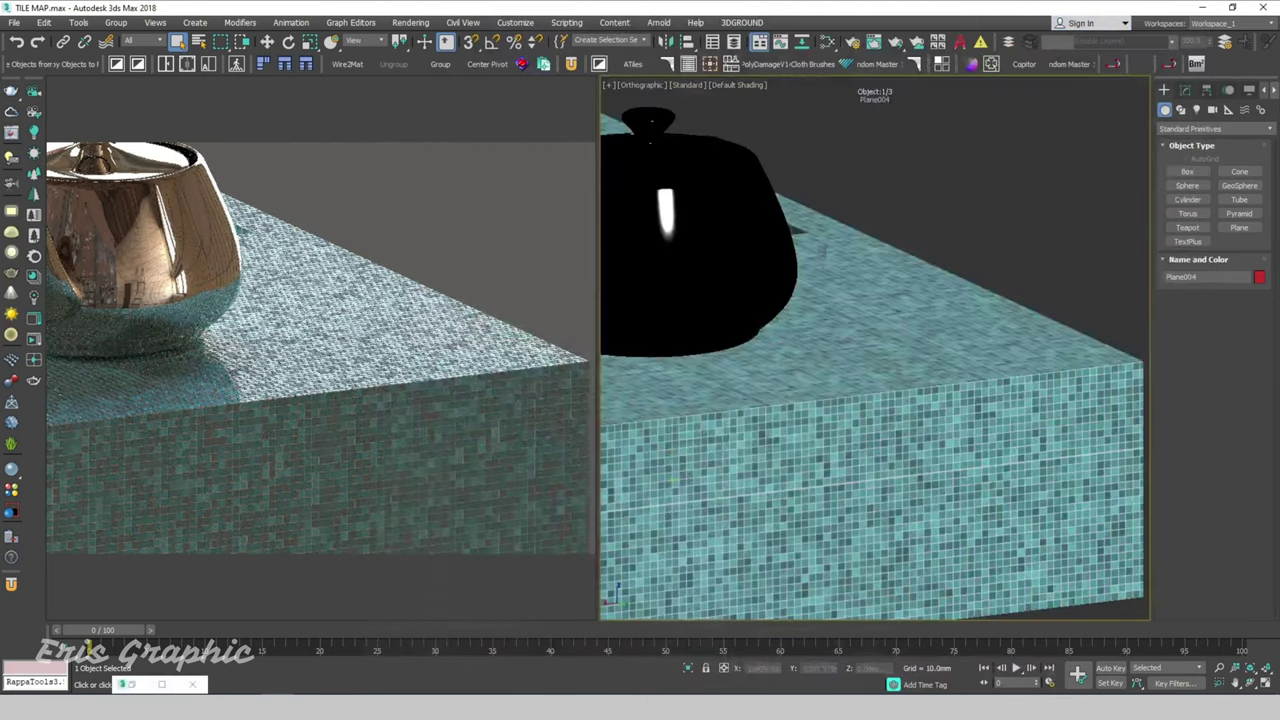
pyautogui.press('z')
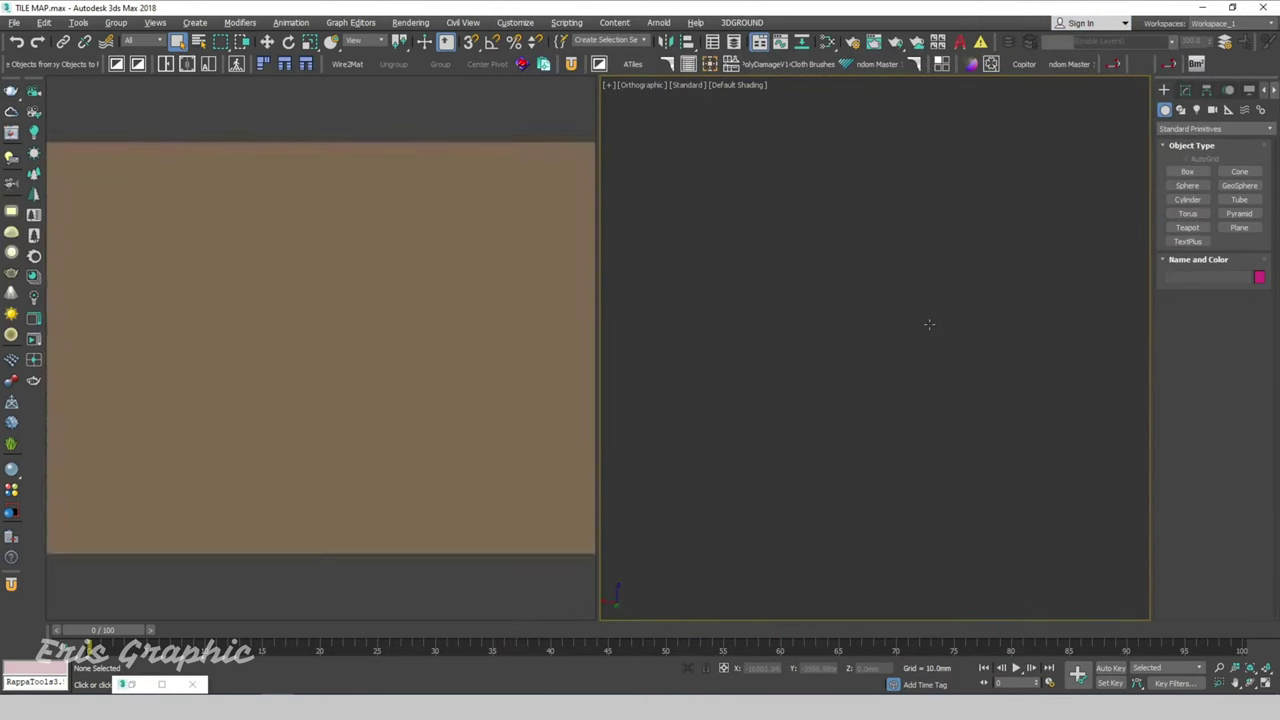
pyautogui.scroll(5, 986, 352)
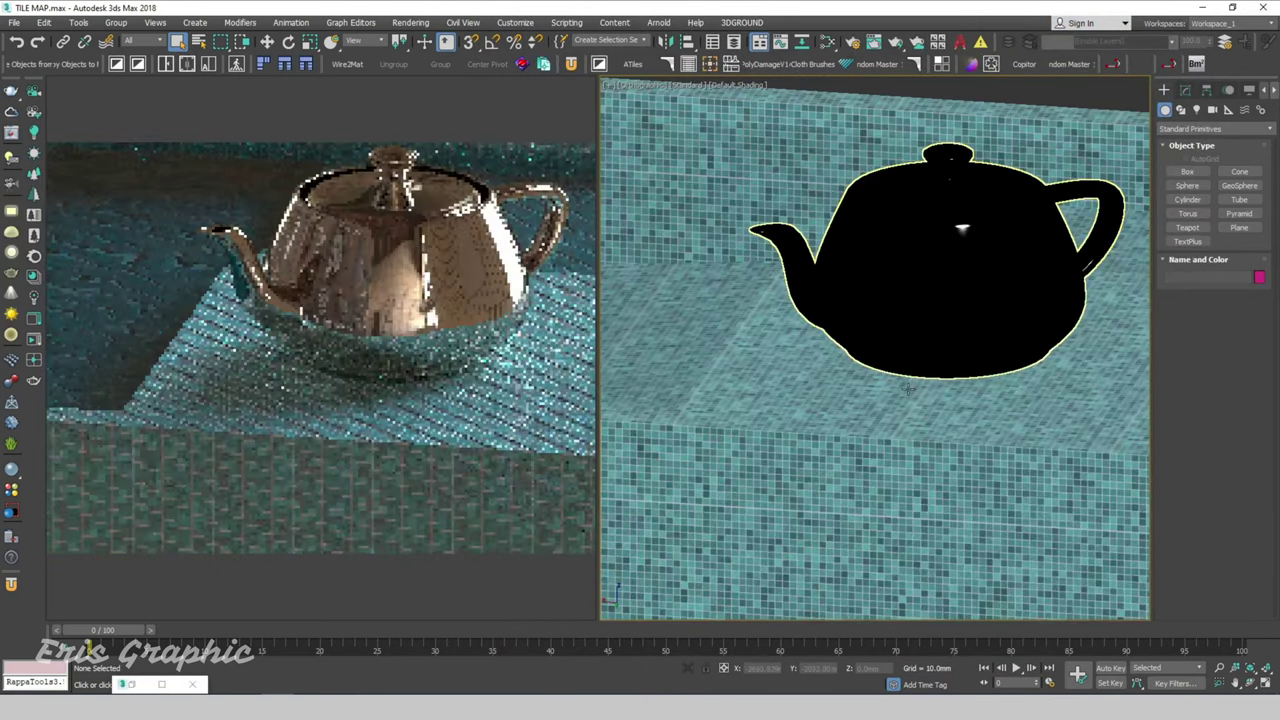
pyautogui.scroll(2, 1020, 403)
pyautogui.moveTo(1020, 403)
pyautogui.mouseDown(button='middle')
pyautogui.moveTo(824, 394)
pyautogui.moveTo(966, 388)
pyautogui.moveTo(864, 378)
pyautogui.mouseUp(button='middle')
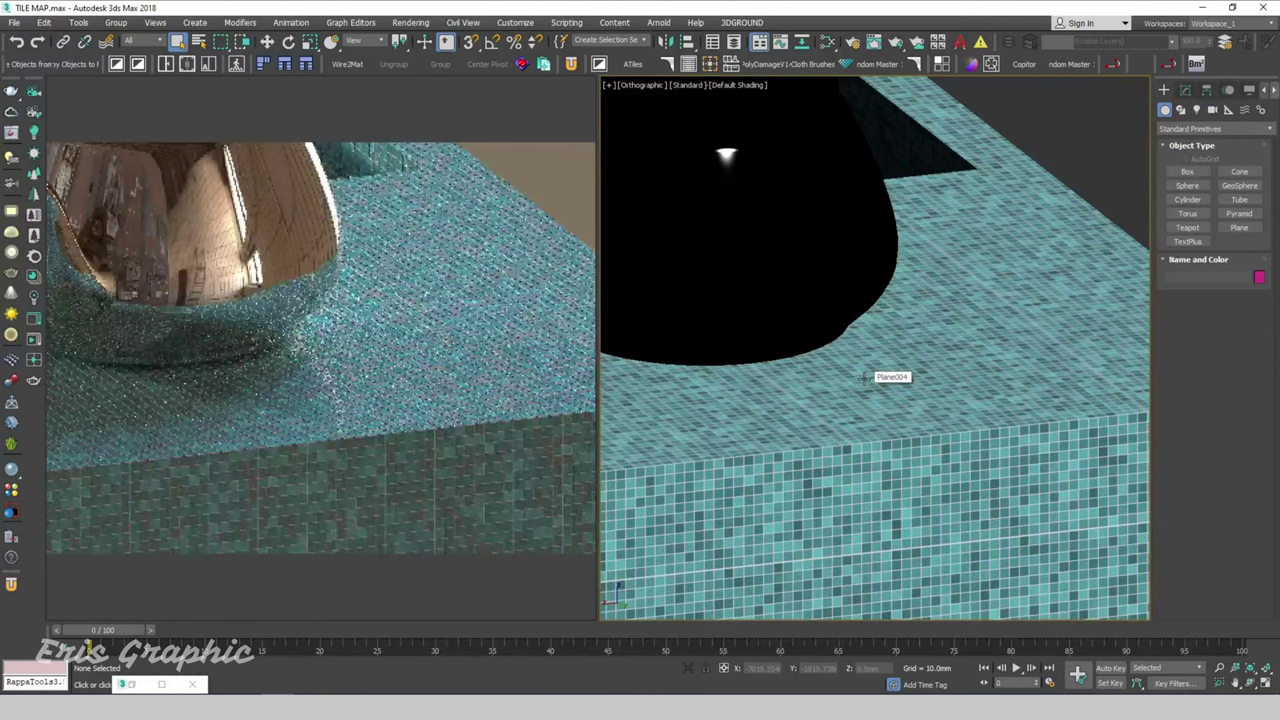
pyautogui.keyDown('alt'); pyautogui.moveTo(864, 378); pyautogui.dragTo(894, 297, button='middle'); pyautogui.keyUp('alt')
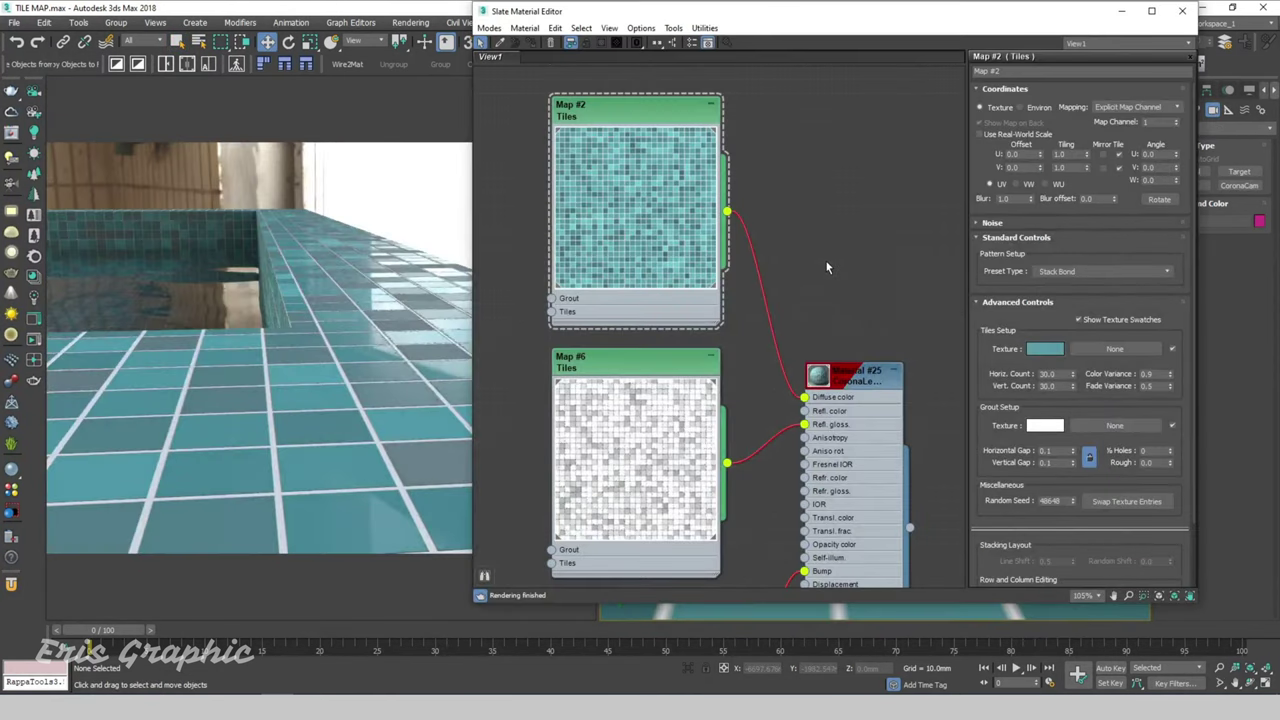
pyautogui.scroll(-2, 827, 267)
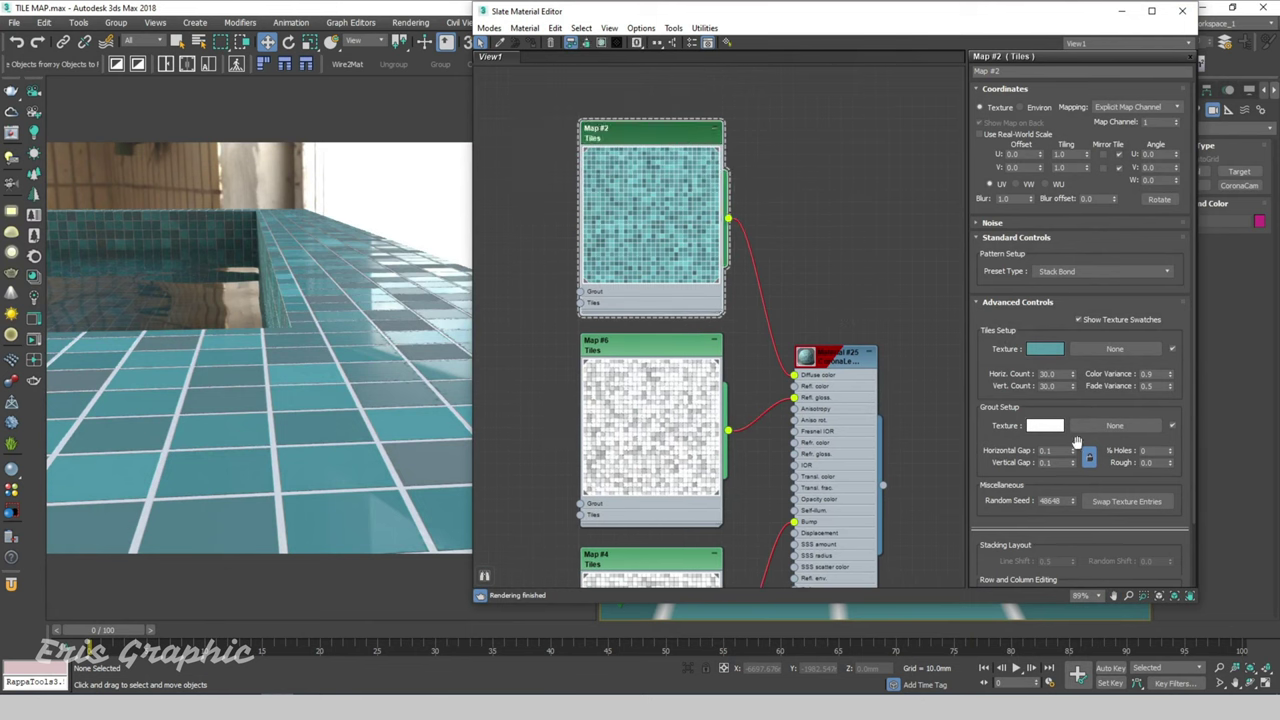
# Set Map #2's Grout Setup % Holes to 5 so white tiles scatter among the teal.
pyautogui.click(1157, 464)
pyautogui.click(1152, 451)
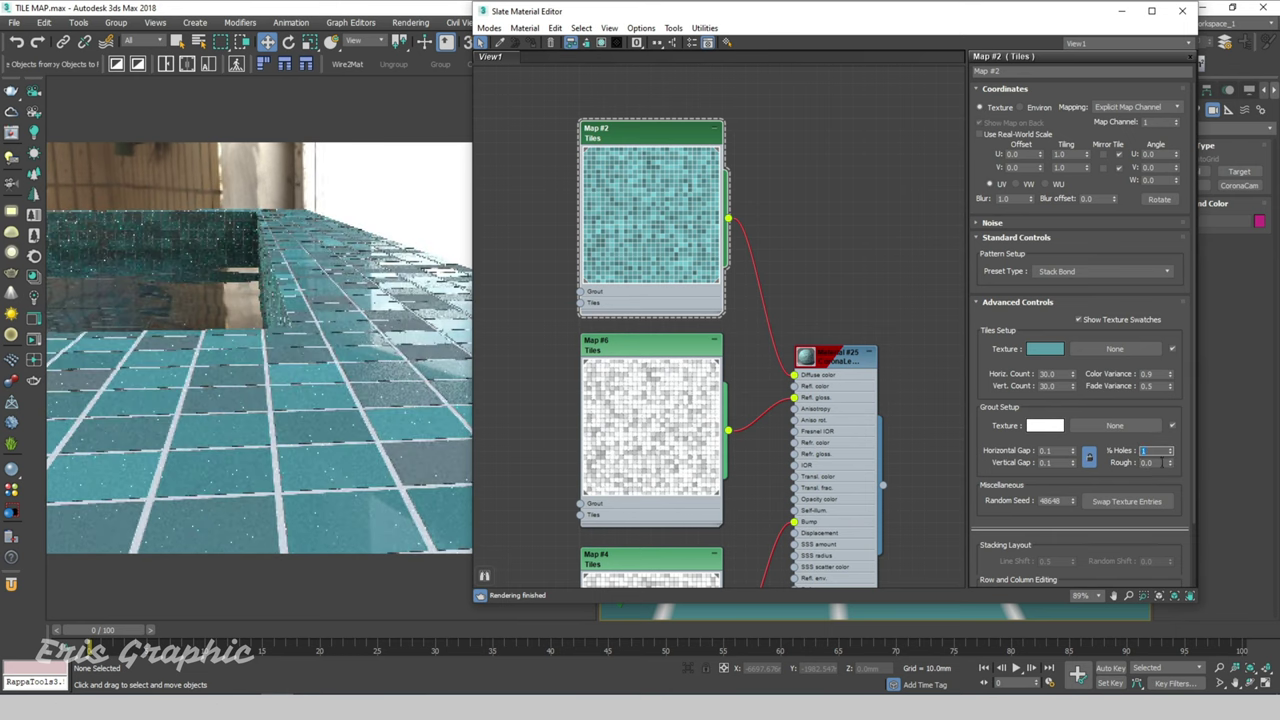
pyautogui.press('Return')
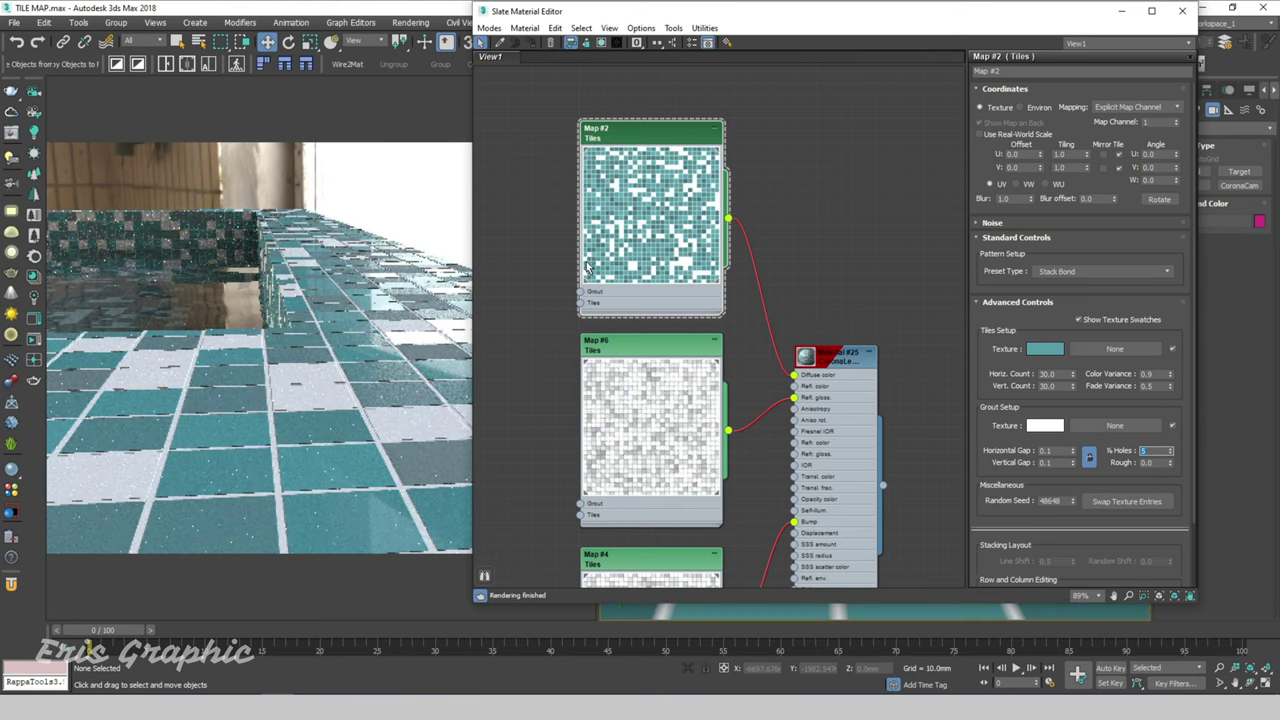
pyautogui.moveTo(650, 135); pyautogui.dragTo(650, 111)
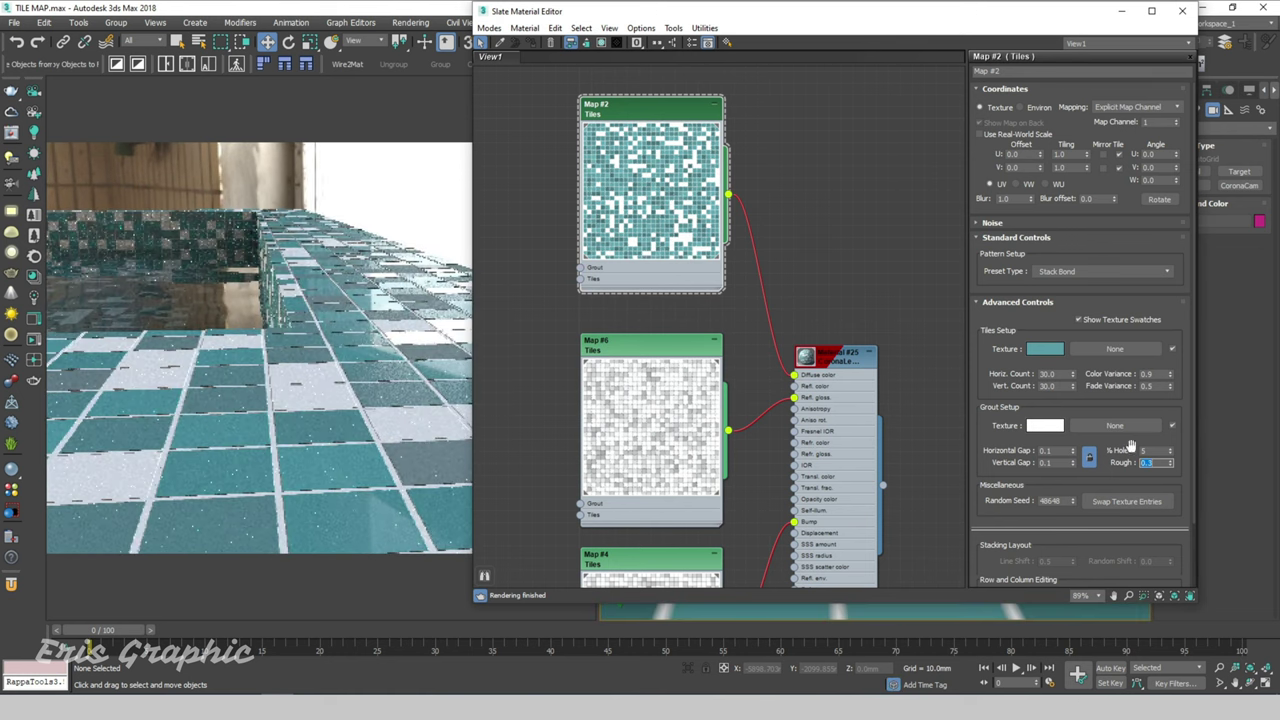
pyautogui.click(1147, 451)
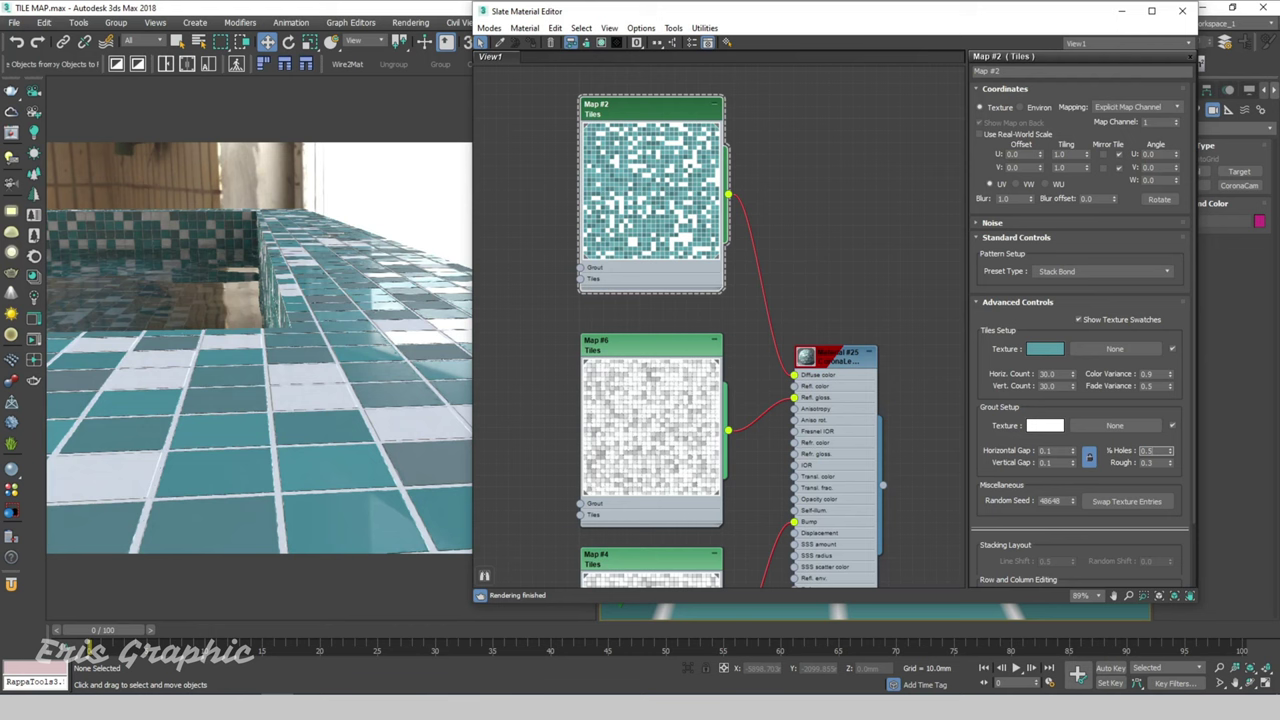
pyautogui.write('5')
pyautogui.write('5')
pyautogui.press('Return')
pyautogui.press('Return')
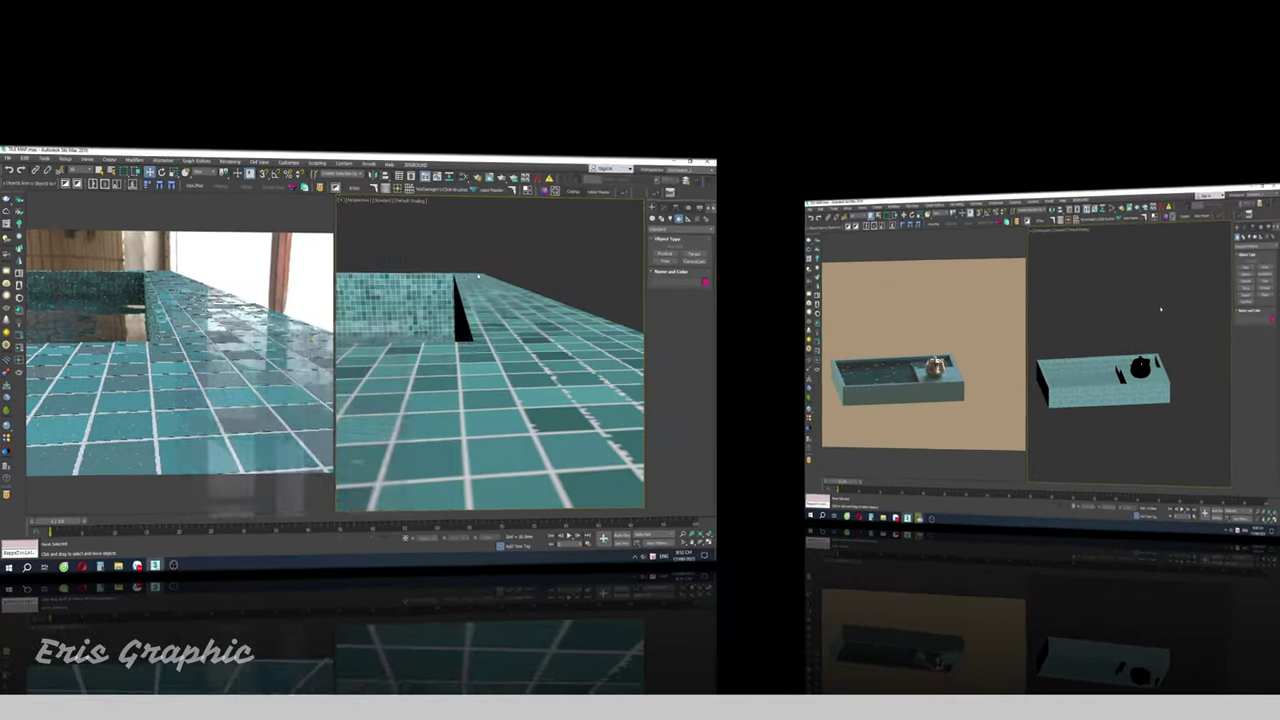
# Clone the whole material node network and delete the copied map nodes.
pyautogui.press('m')
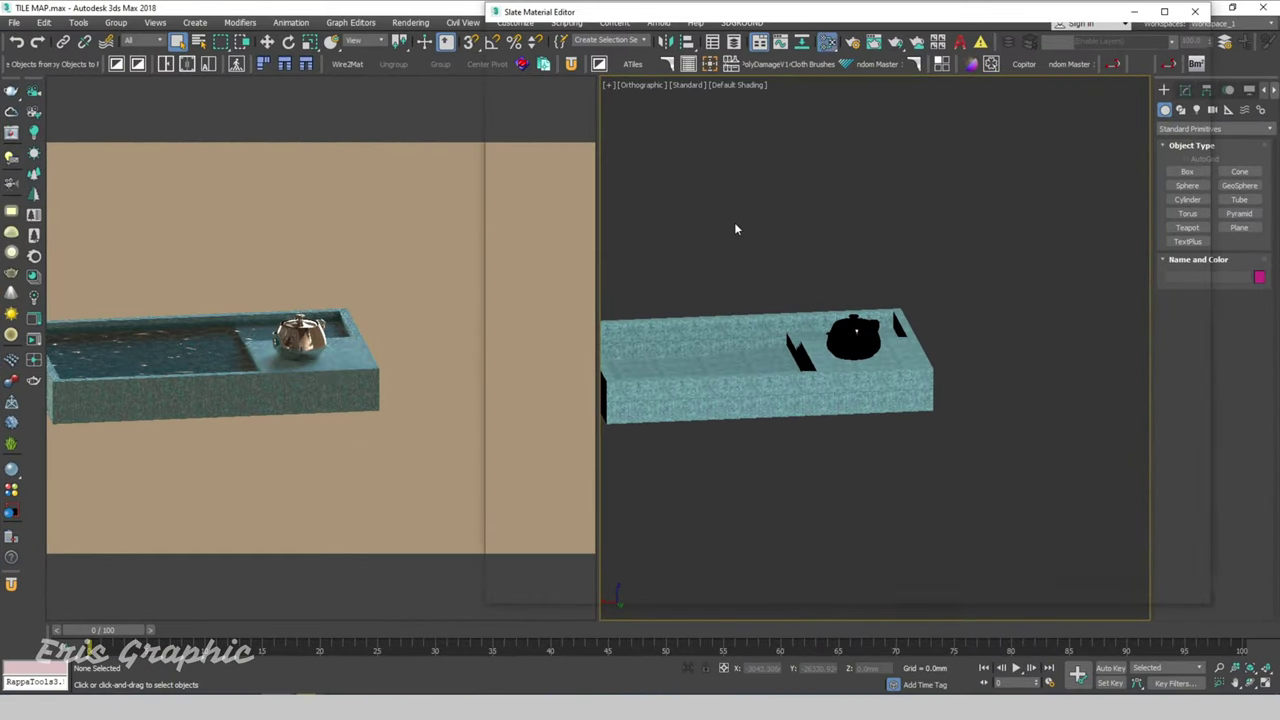
pyautogui.moveTo(682, 178); pyautogui.dragTo(913, 527)
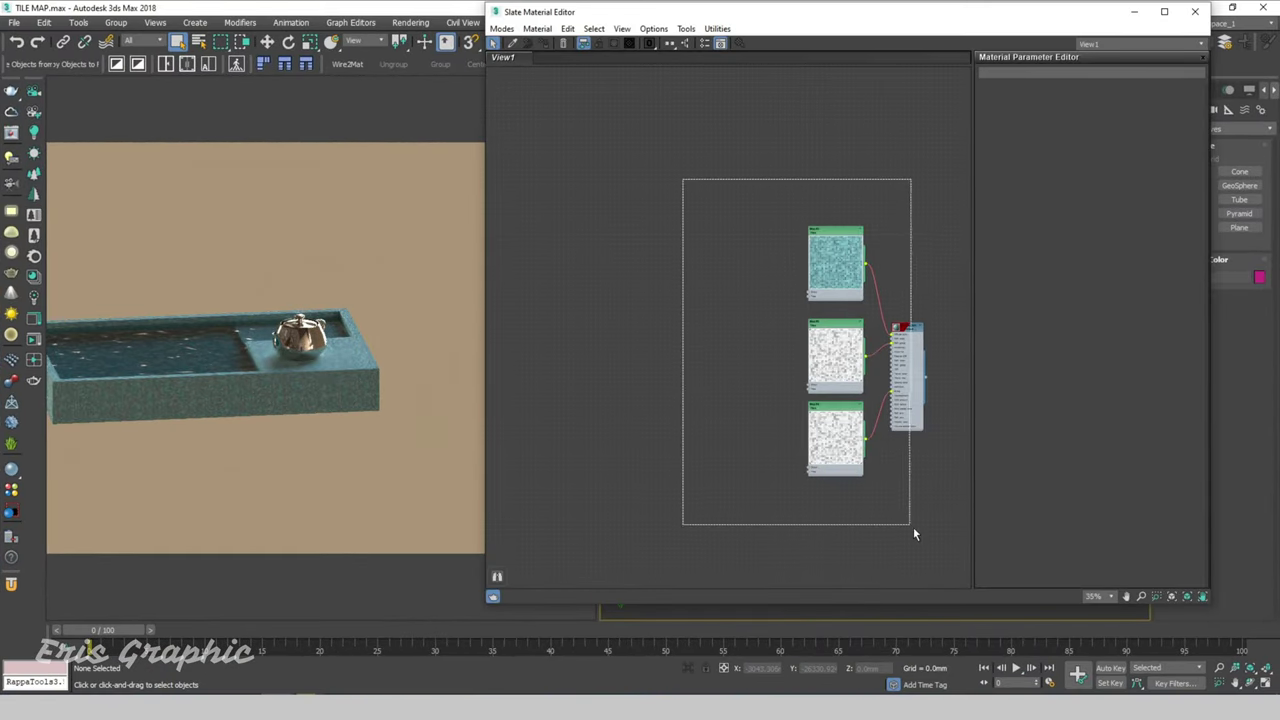
pyautogui.keyDown('shift'); pyautogui.moveTo(907, 333); pyautogui.dragTo(732, 333); pyautogui.keyUp('shift')
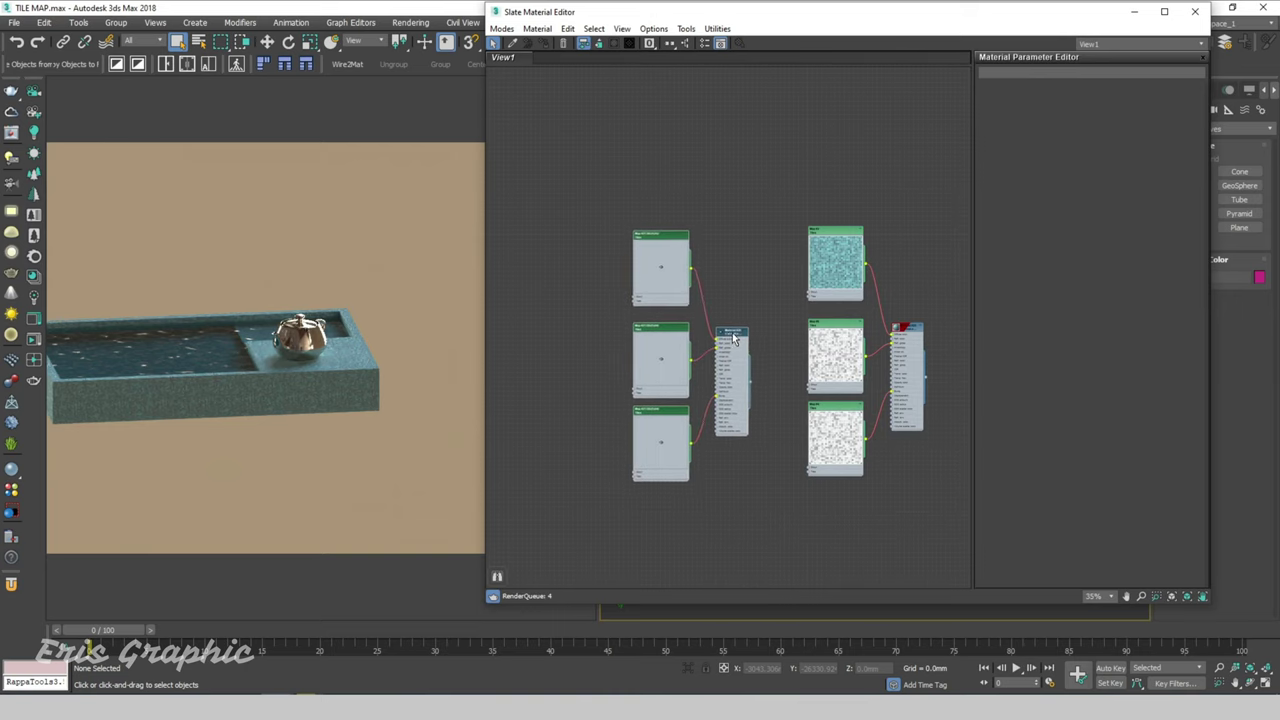
pyautogui.moveTo(705, 520)
pyautogui.mouseDown()
pyautogui.moveTo(671, 483)
pyautogui.moveTo(567, 193)
pyautogui.mouseUp()
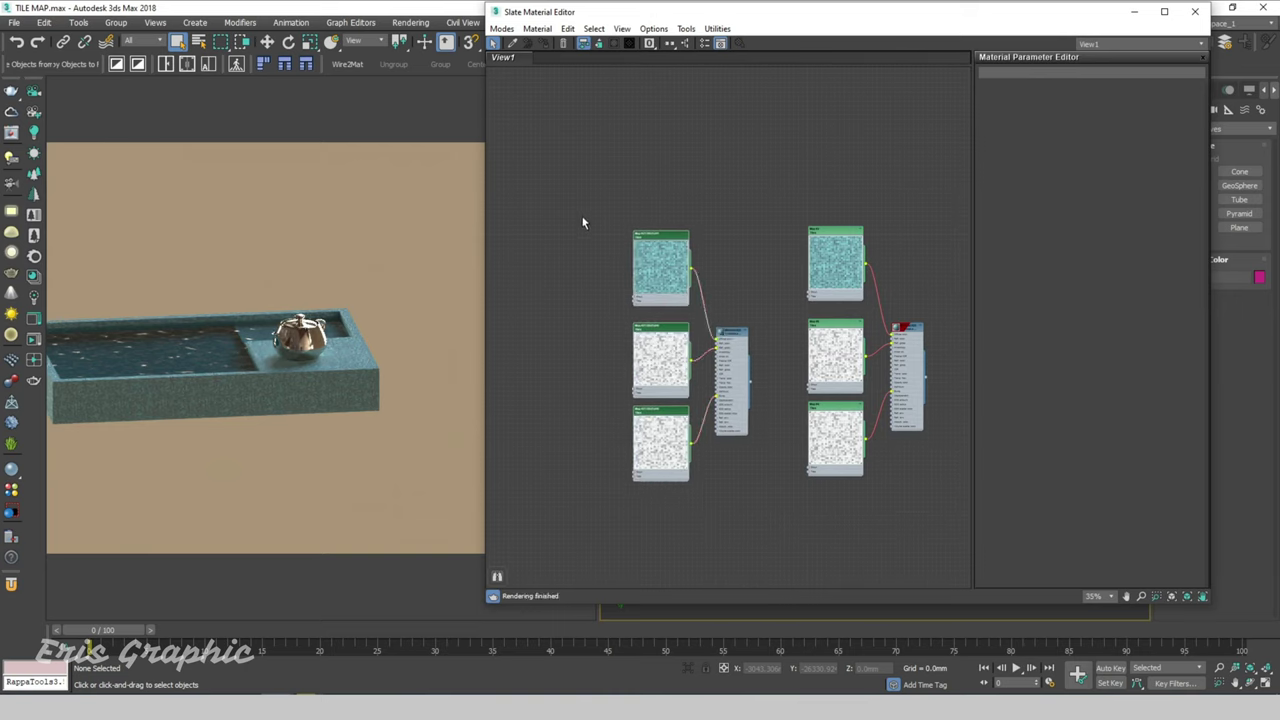
pyautogui.press('Delete')
# Add a new Tiles map node from Maps > General beside the copied material.
pyautogui.scroll(2, 689, 292)
pyautogui.rightClick(641, 238)
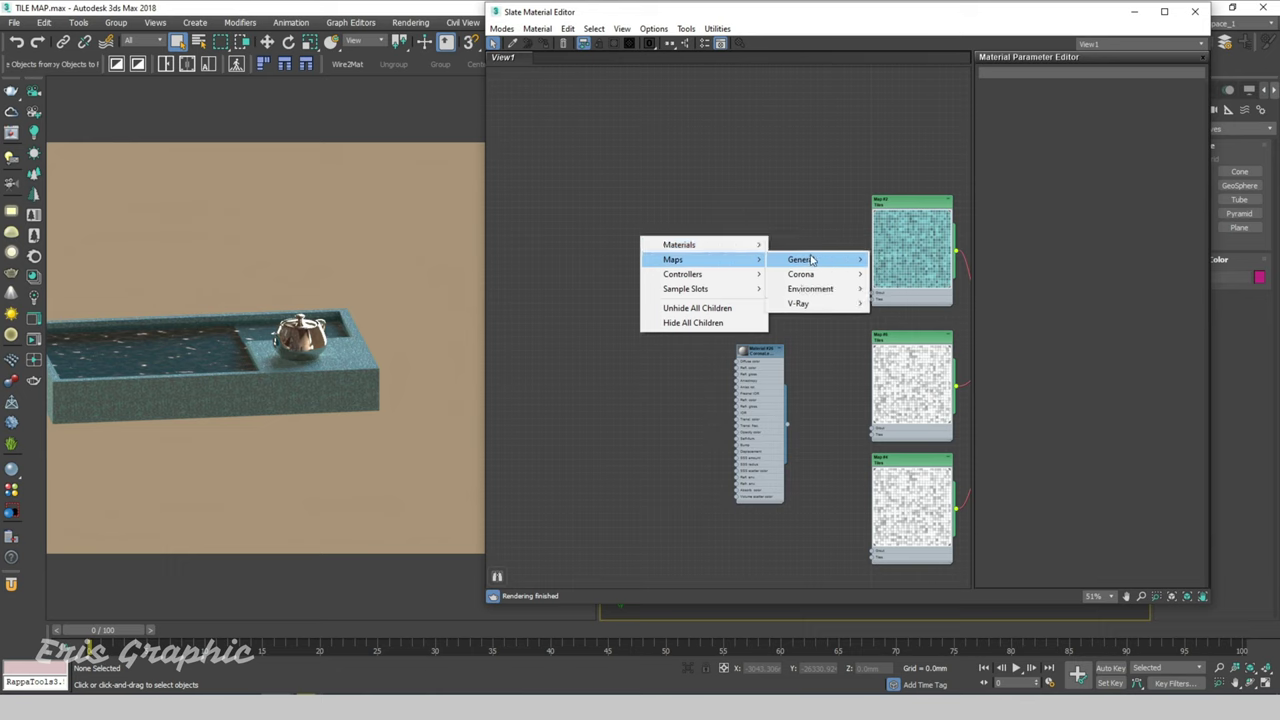
pyautogui.moveTo(801, 259)
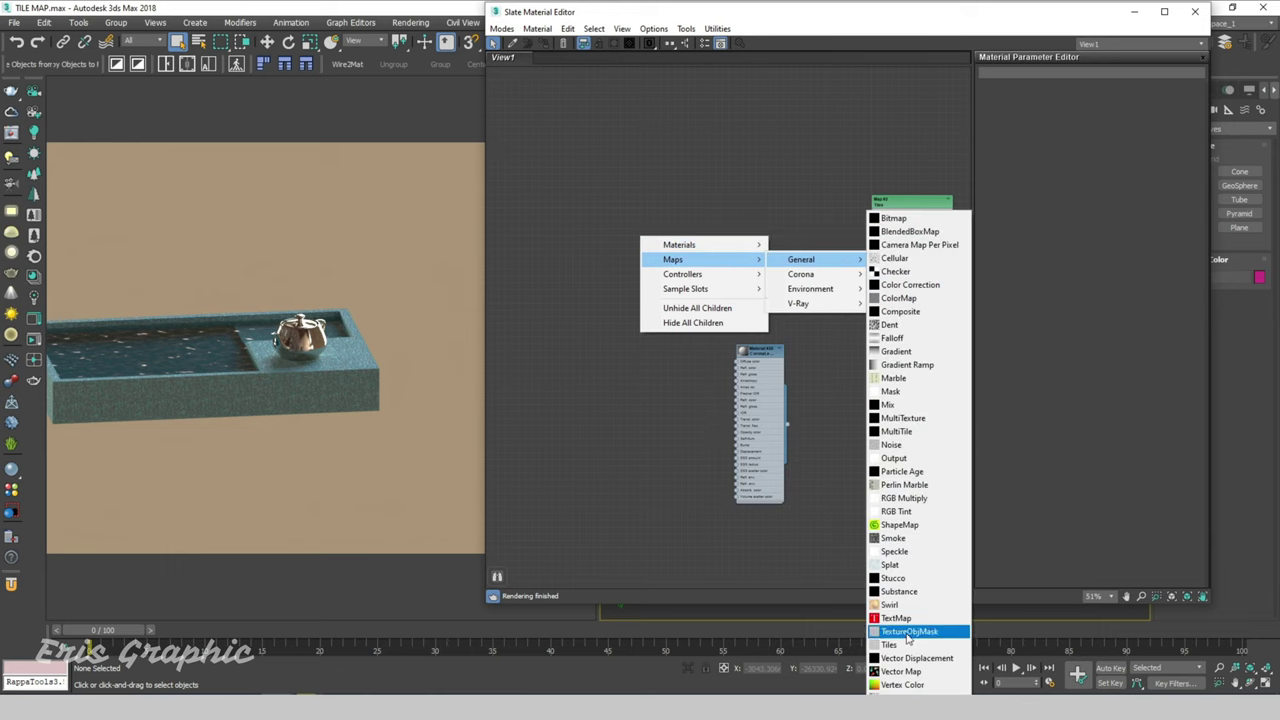
pyautogui.click(906, 646)
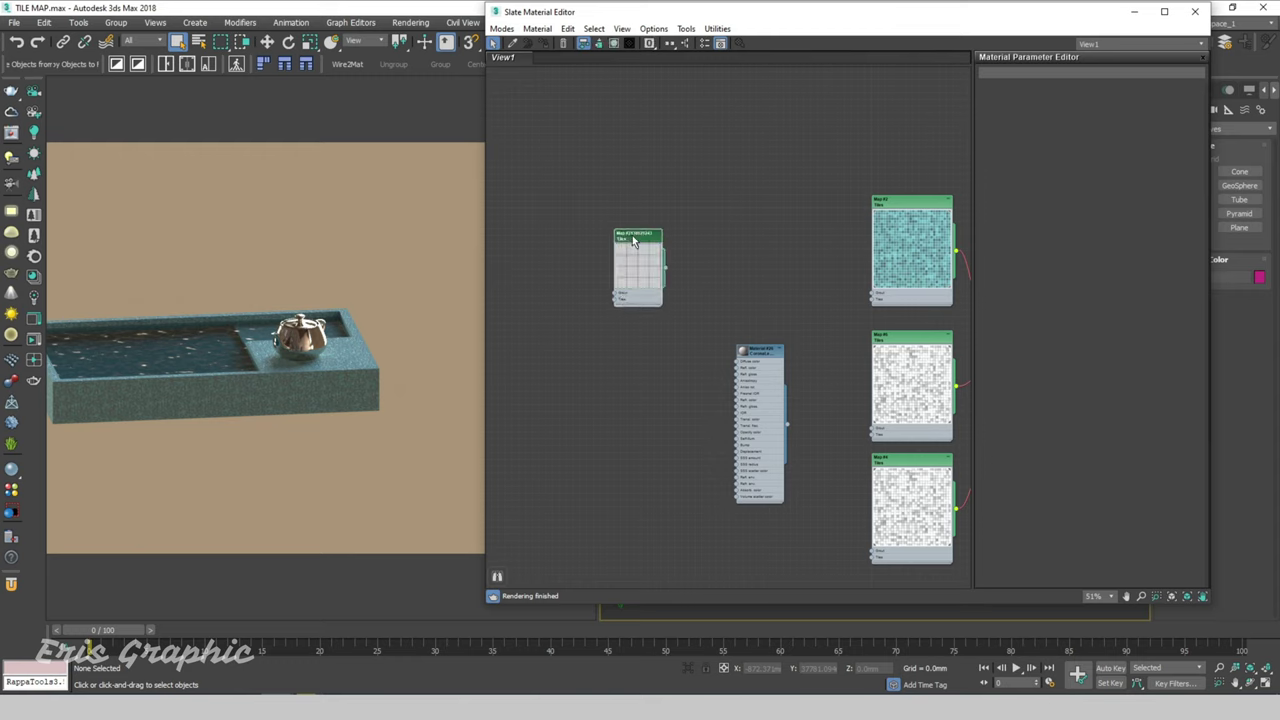
pyautogui.moveTo(640, 241); pyautogui.dragTo(685, 212)
pyautogui.rightClick(550, 186)
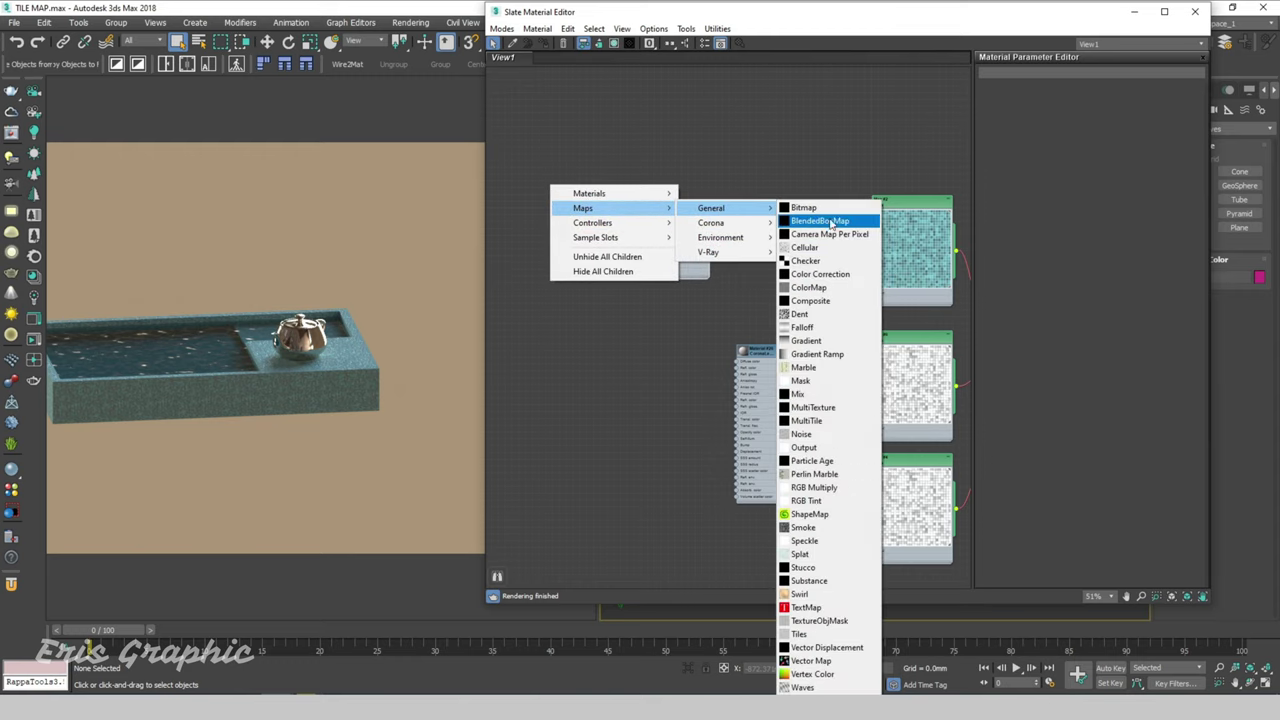
pyautogui.moveTo(711, 208)
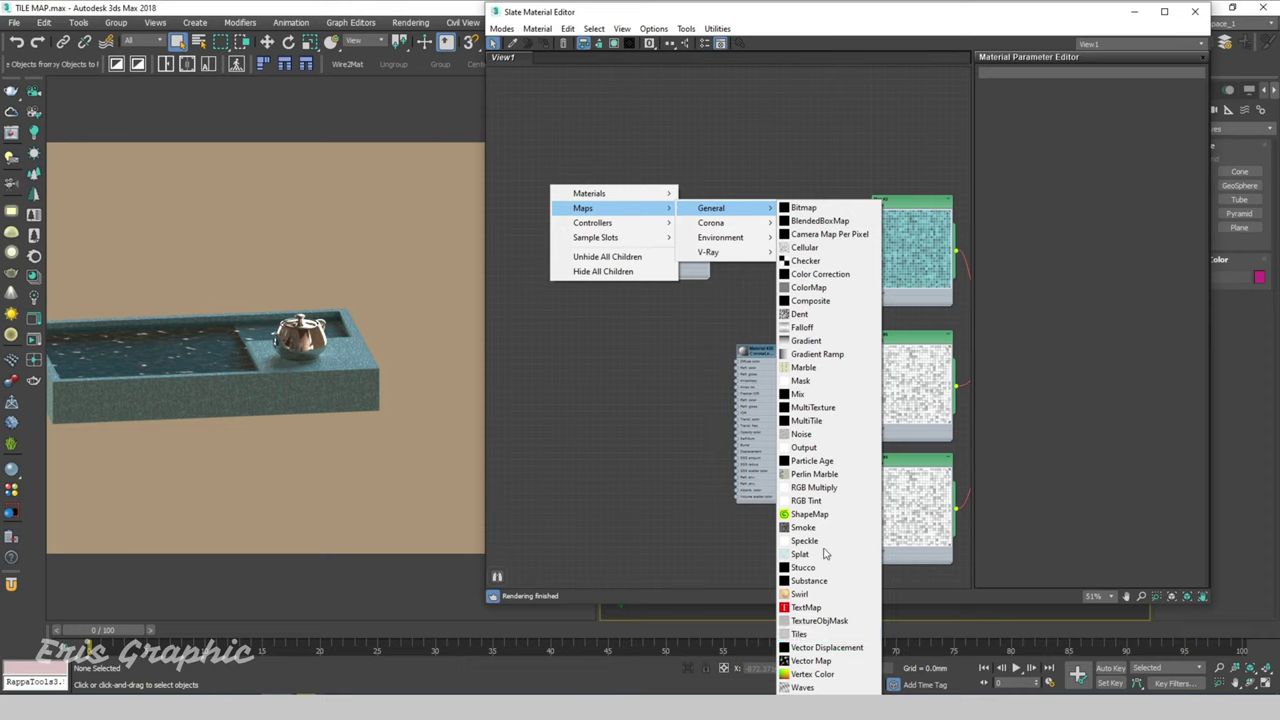
# Add a new Mix map node beside the Tiles node and open its parameters.
pyautogui.click(806, 396)
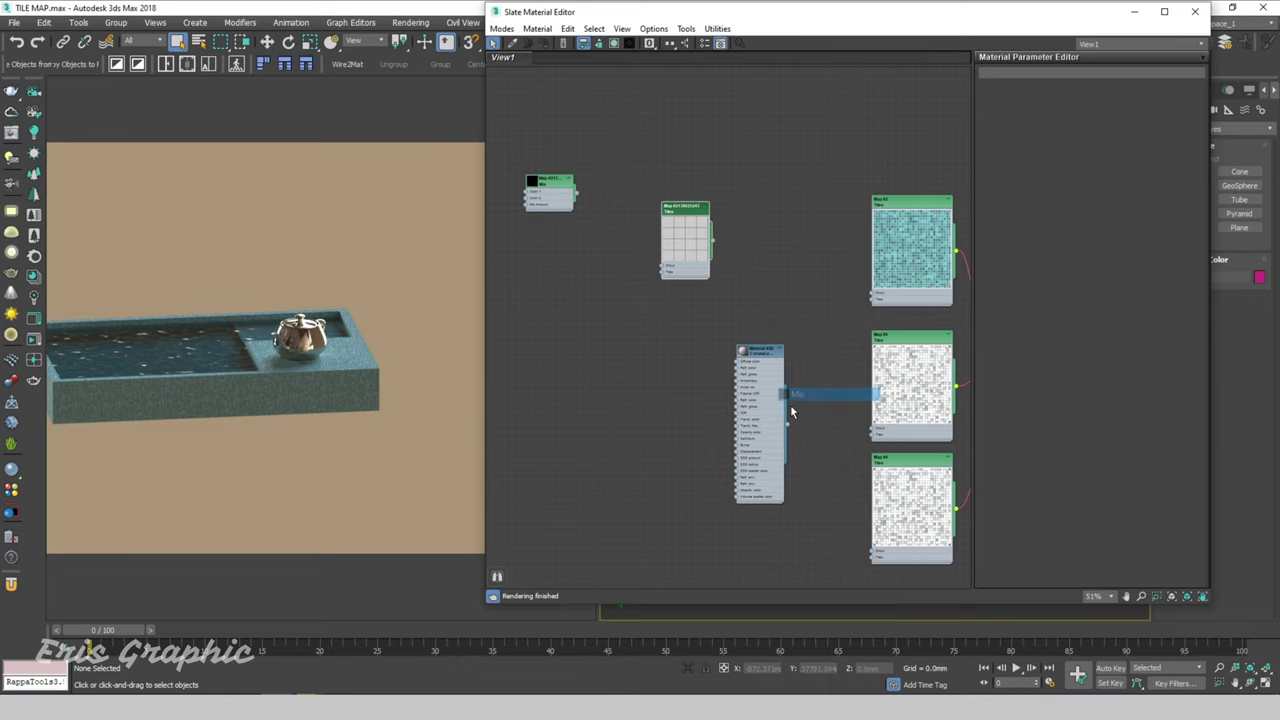
pyautogui.click(531, 182)
pyautogui.scroll(3, 584, 215)
pyautogui.moveTo(571, 194); pyautogui.dragTo(657, 188, button='middle')
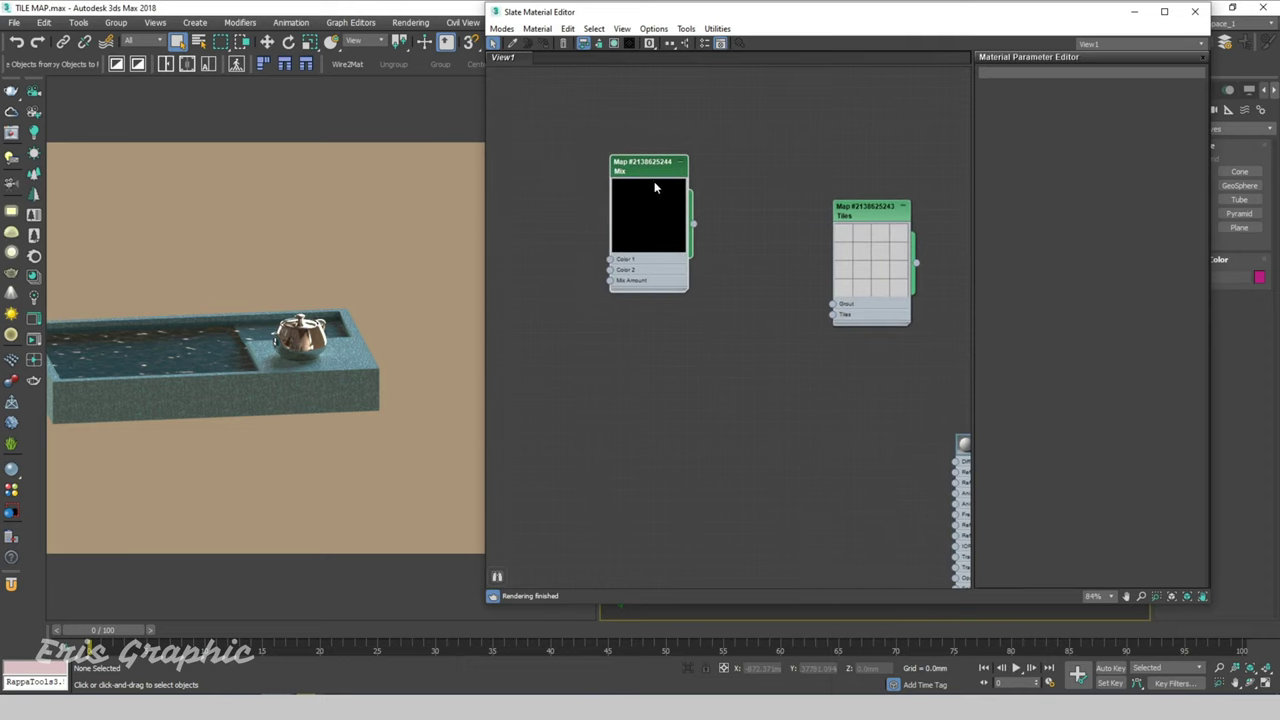
pyautogui.moveTo(657, 188)
pyautogui.mouseDown()
pyautogui.moveTo(646, 331)
pyautogui.moveTo(717, 203)
pyautogui.mouseUp()
pyautogui.doubleClick(648, 331)
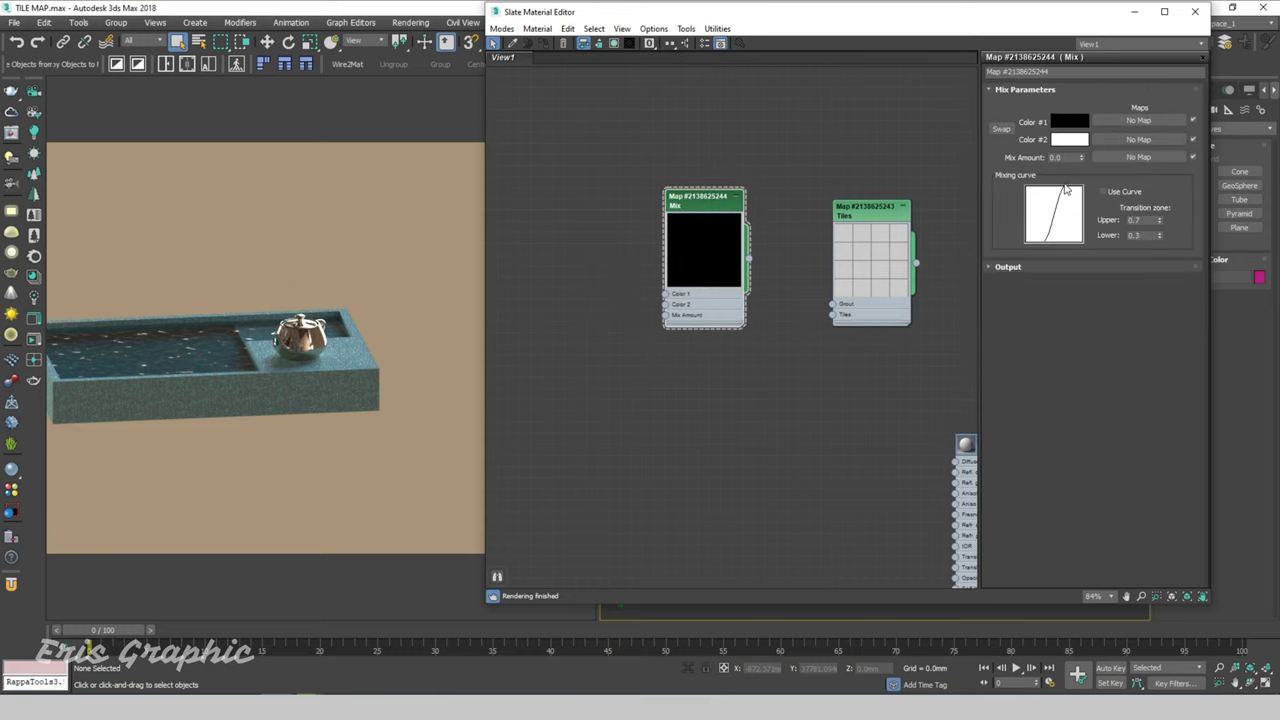
# Make Mix colour #1 dark red and colour #2 dark brown (Hue 9, Value 51).
pyautogui.click(1068, 122)
pyautogui.moveTo(478, 92); pyautogui.dragTo(456, 92)
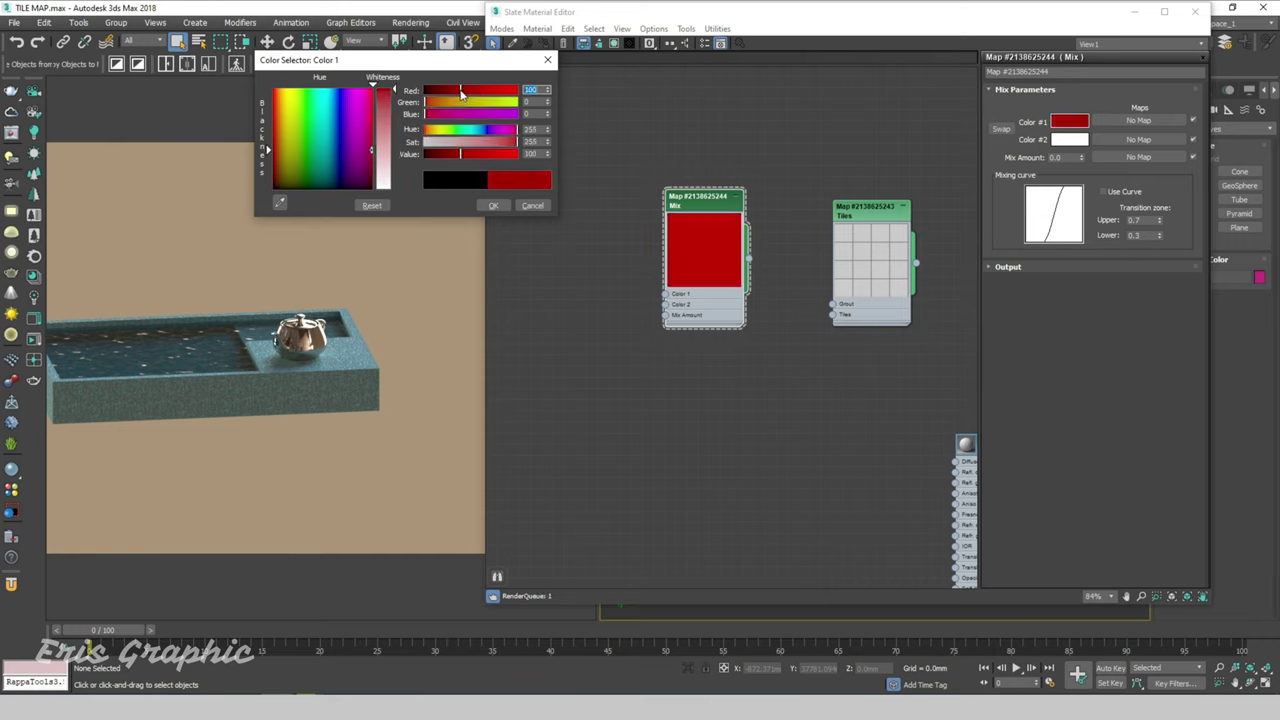
pyautogui.click(494, 207)
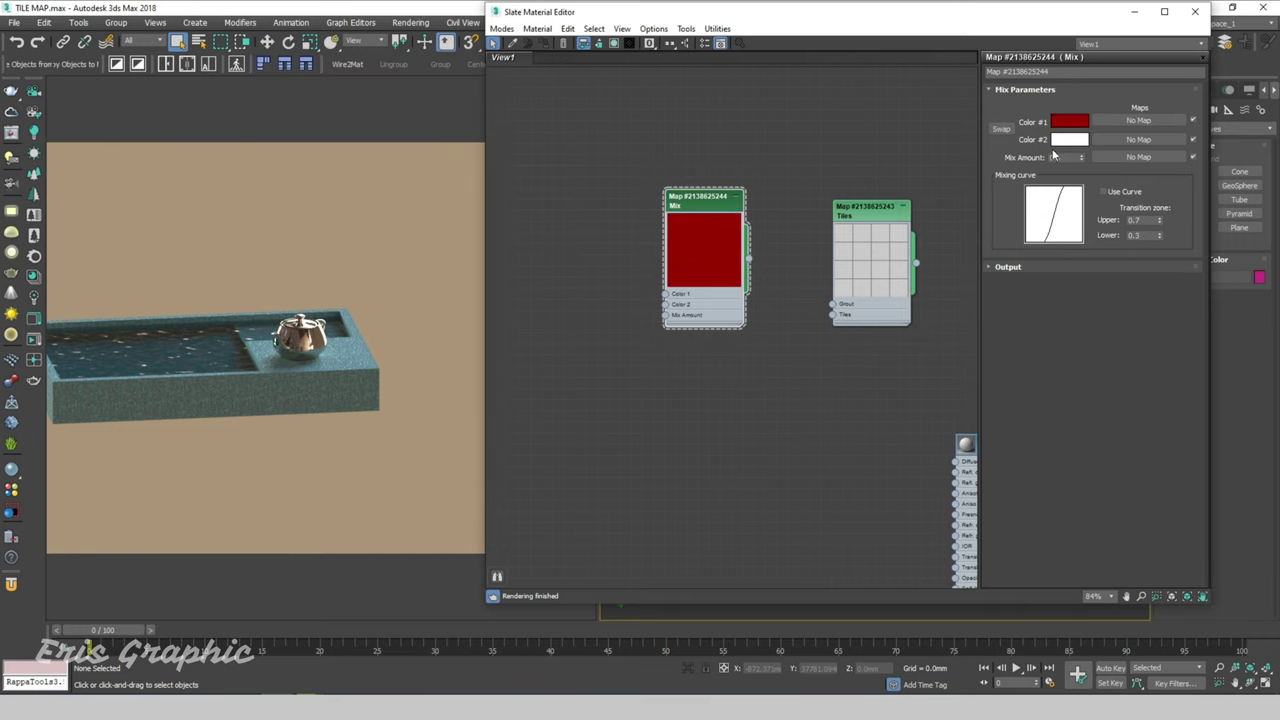
pyautogui.click(1068, 139)
pyautogui.moveTo(447, 119); pyautogui.dragTo(441, 120)
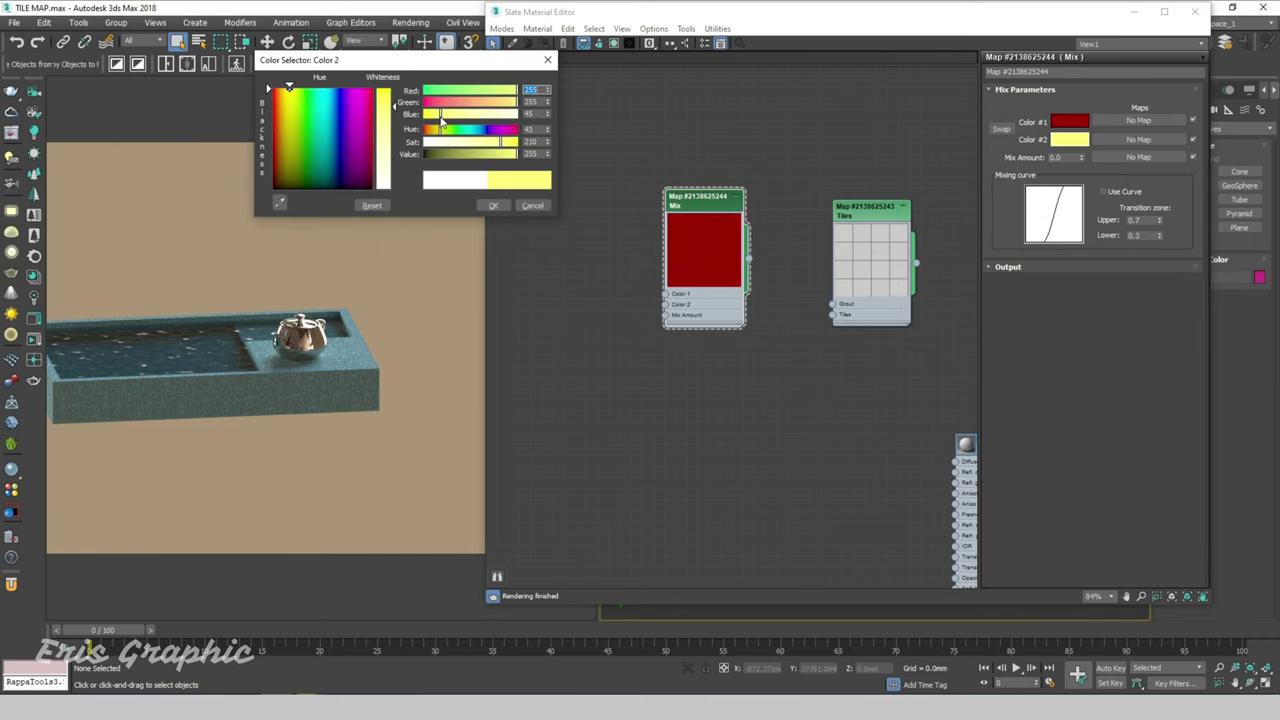
pyautogui.click(493, 205)
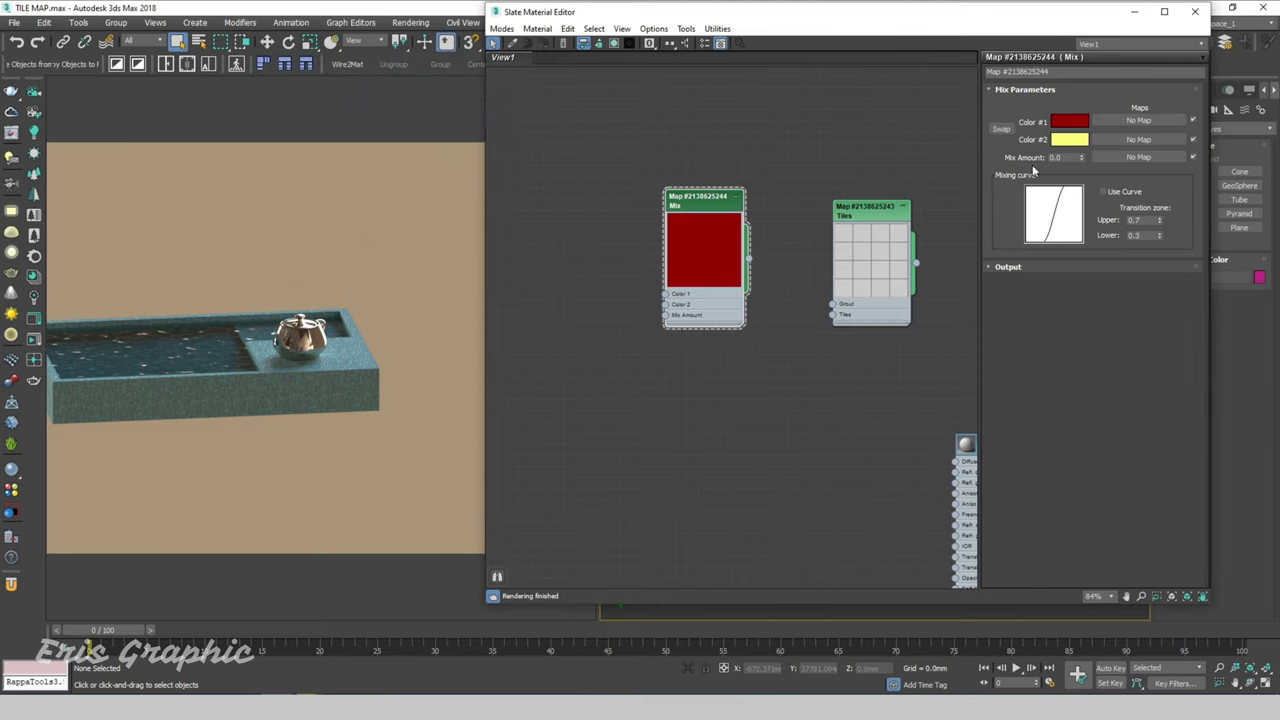
pyautogui.click(1077, 143)
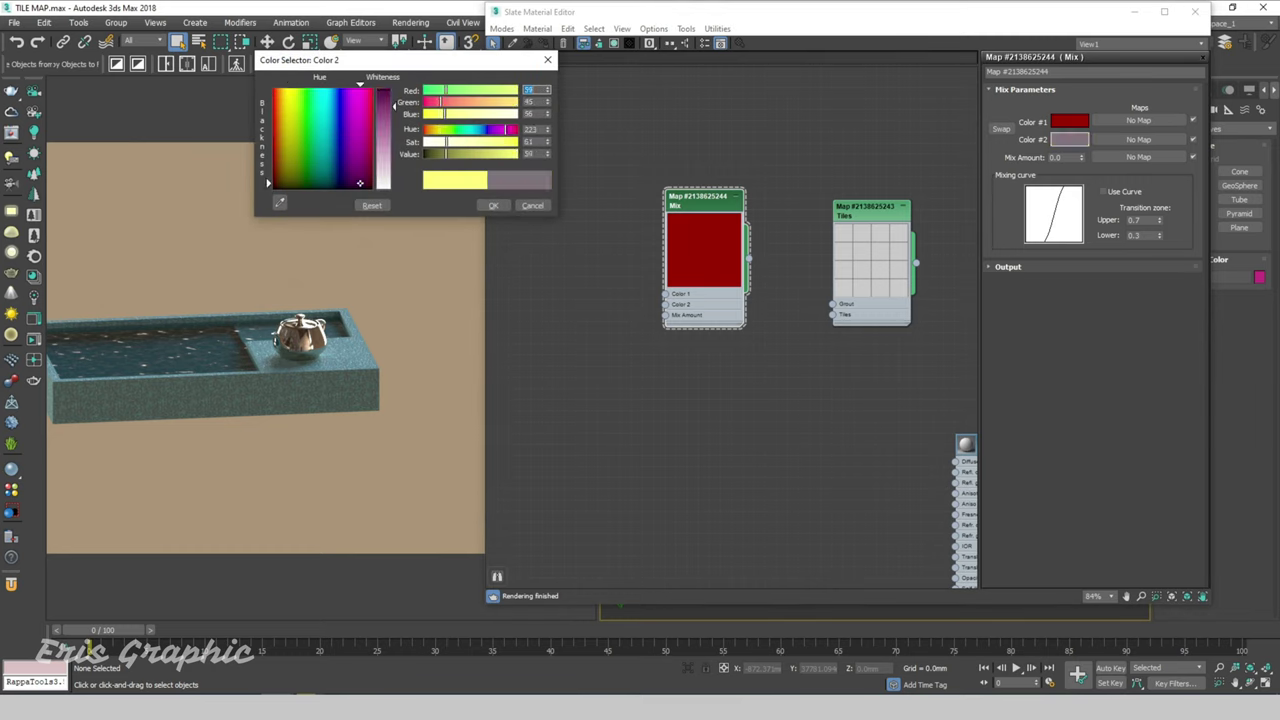
pyautogui.moveTo(437, 129); pyautogui.dragTo(426, 129)
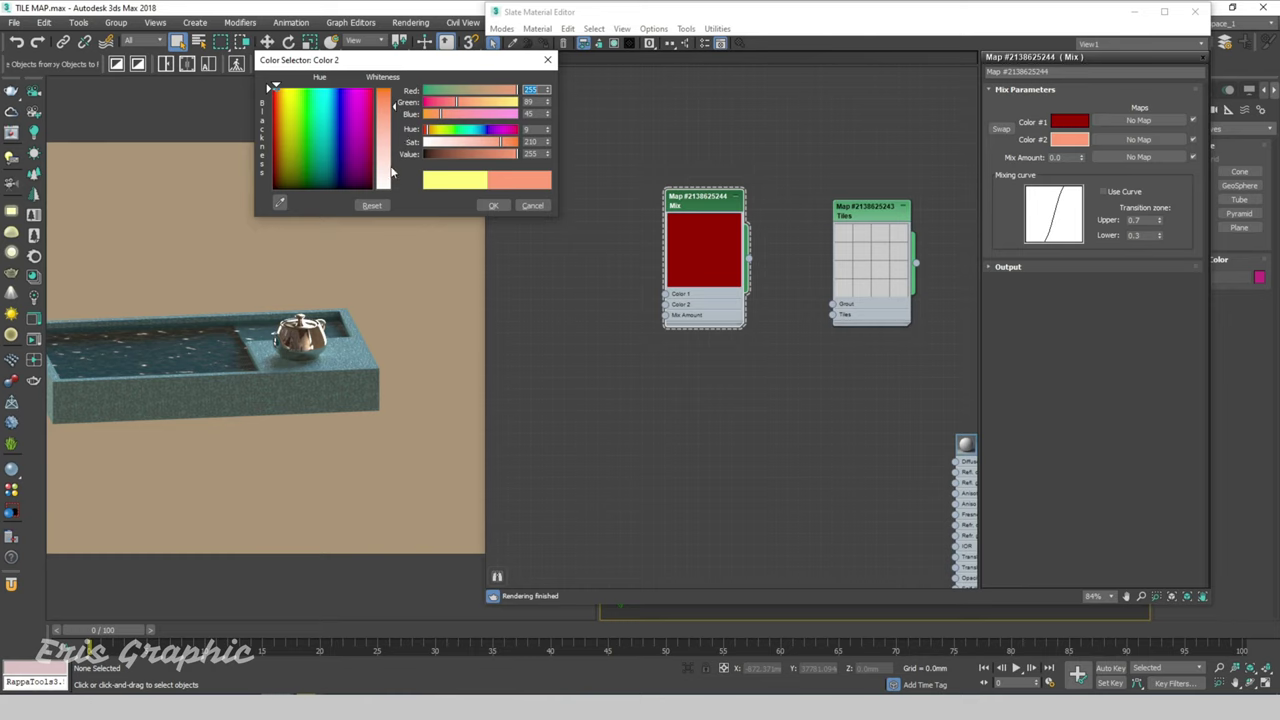
pyautogui.click(443, 154)
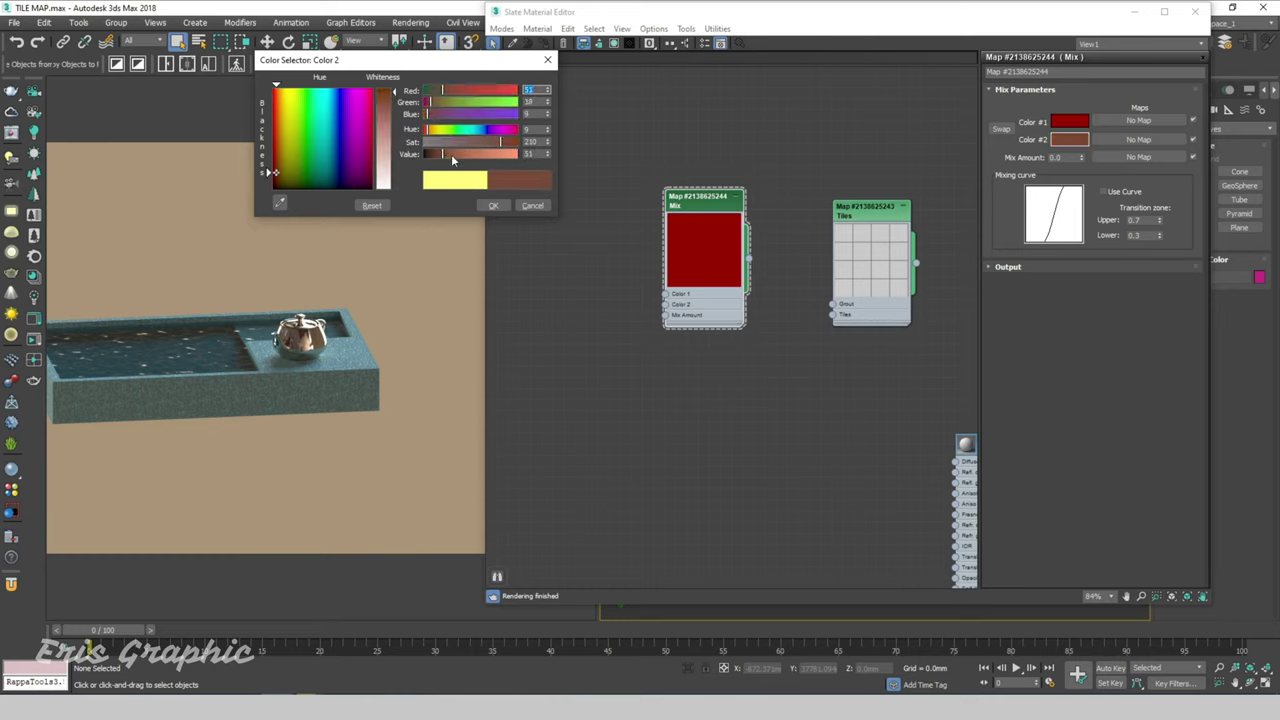
pyautogui.click(493, 205)
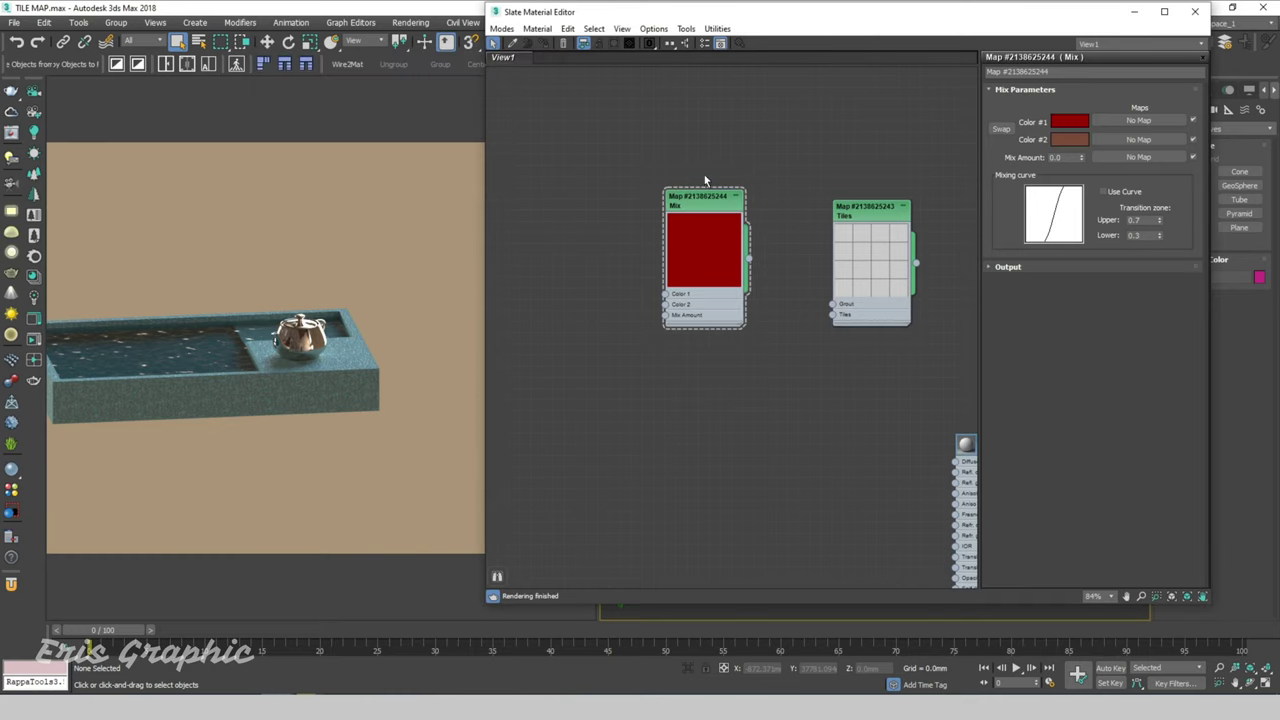
# Copy the Tiles map and wire the copy into the Mix map's Mix Amount.
pyautogui.moveTo(895, 214)
pyautogui.keyDown('shift'); pyautogui.mouseDown()
pyautogui.moveTo(560, 276)
pyautogui.moveTo(562, 309)
pyautogui.mouseUp(); pyautogui.keyUp('shift')
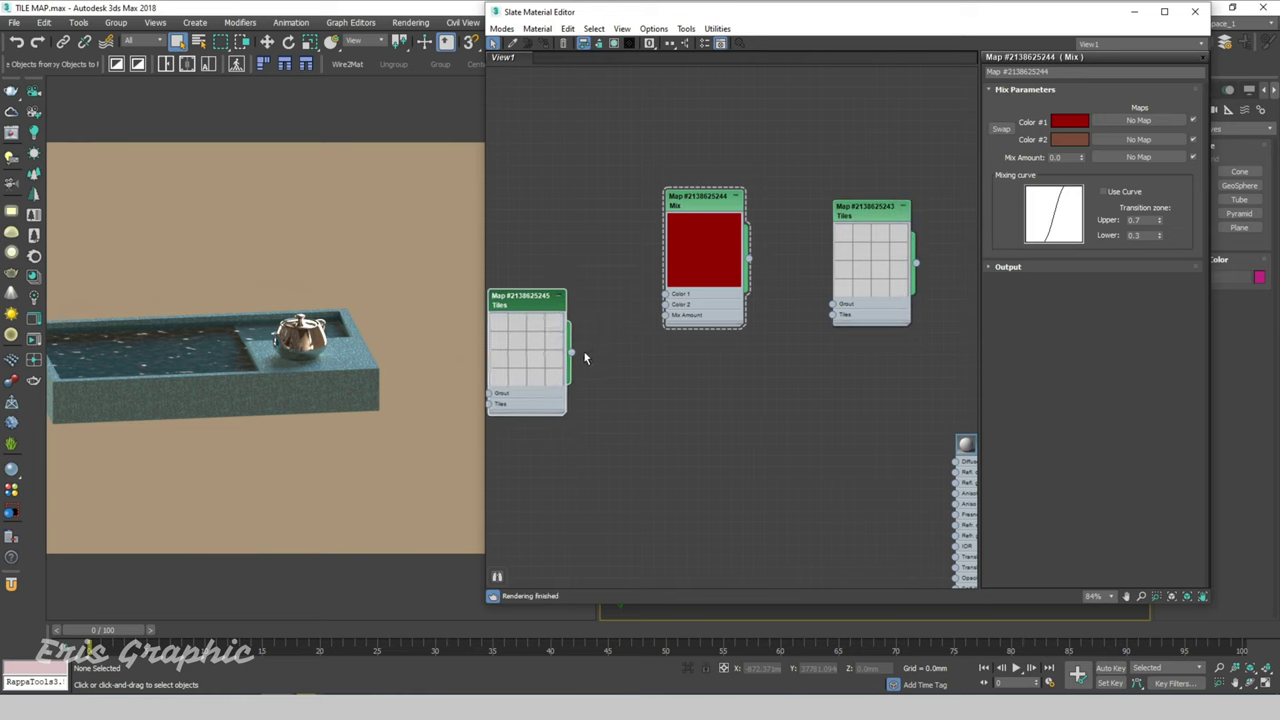
pyautogui.moveTo(572, 358); pyautogui.dragTo(665, 315)
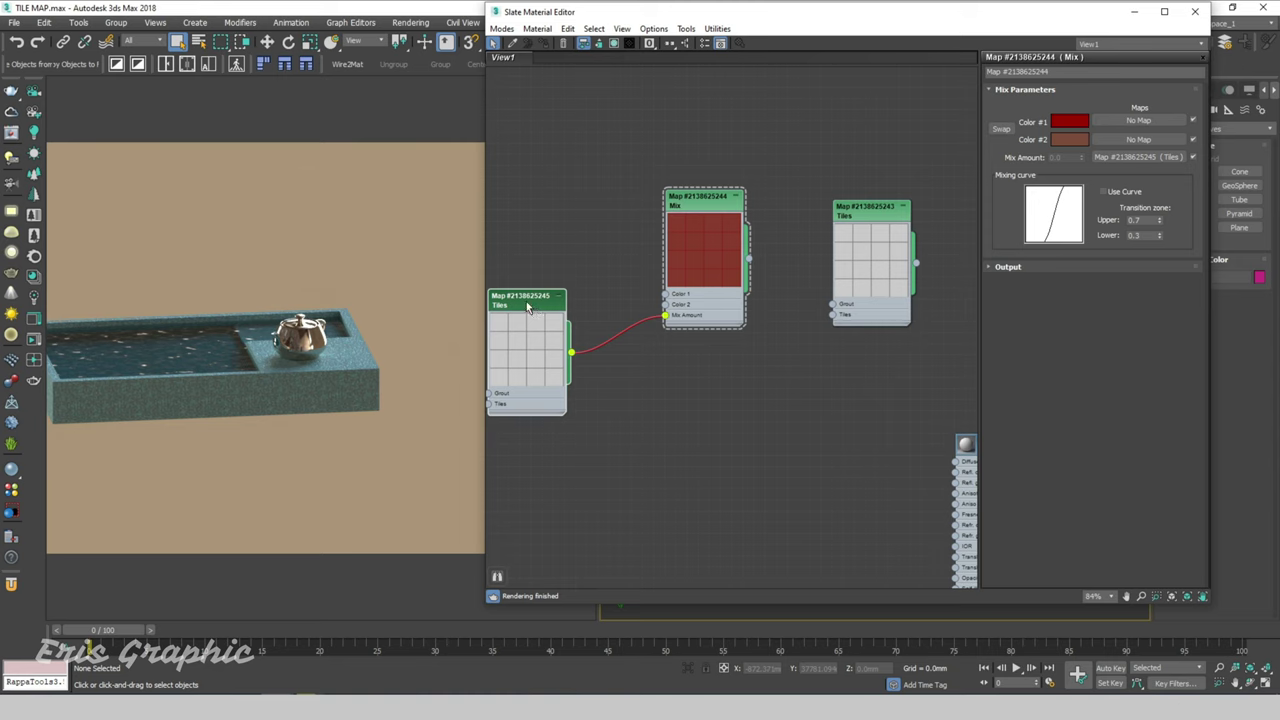
pyautogui.moveTo(530, 316); pyautogui.dragTo(572, 305)
pyautogui.click(568, 292)
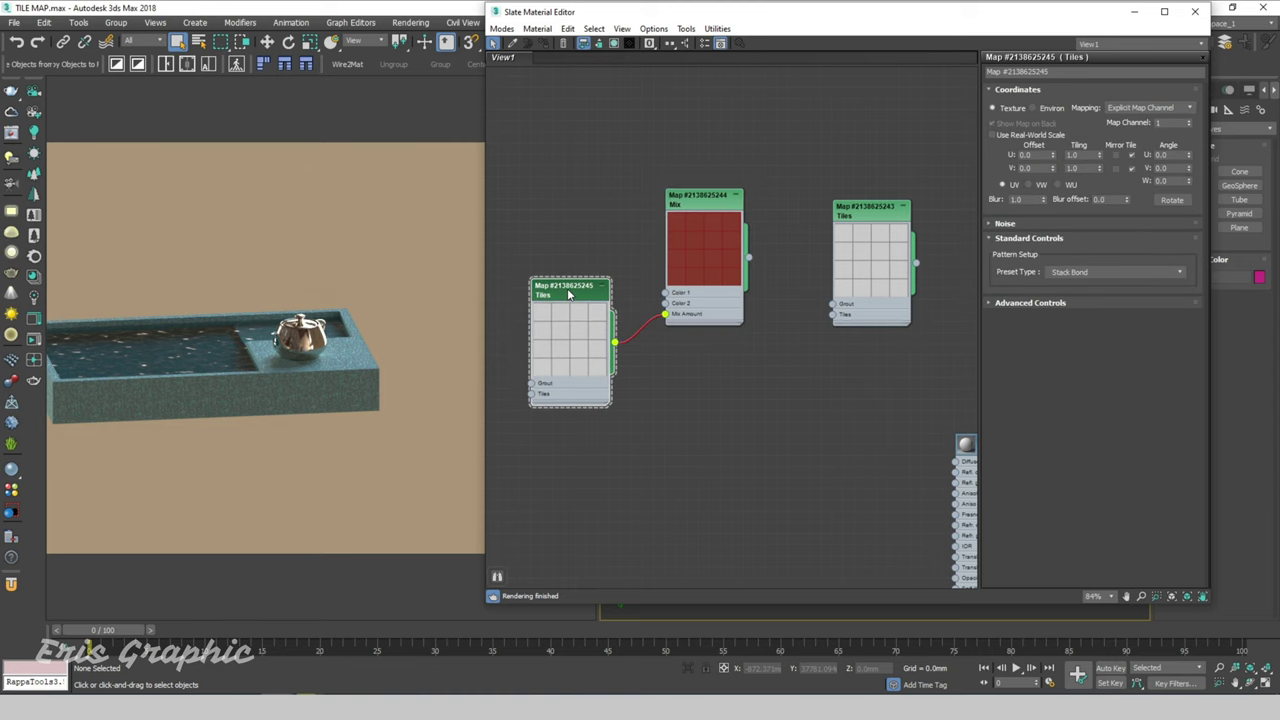
# Set the copied Tiles map's Color Variance to 100 under Advanced Controls.
pyautogui.click(988, 304)
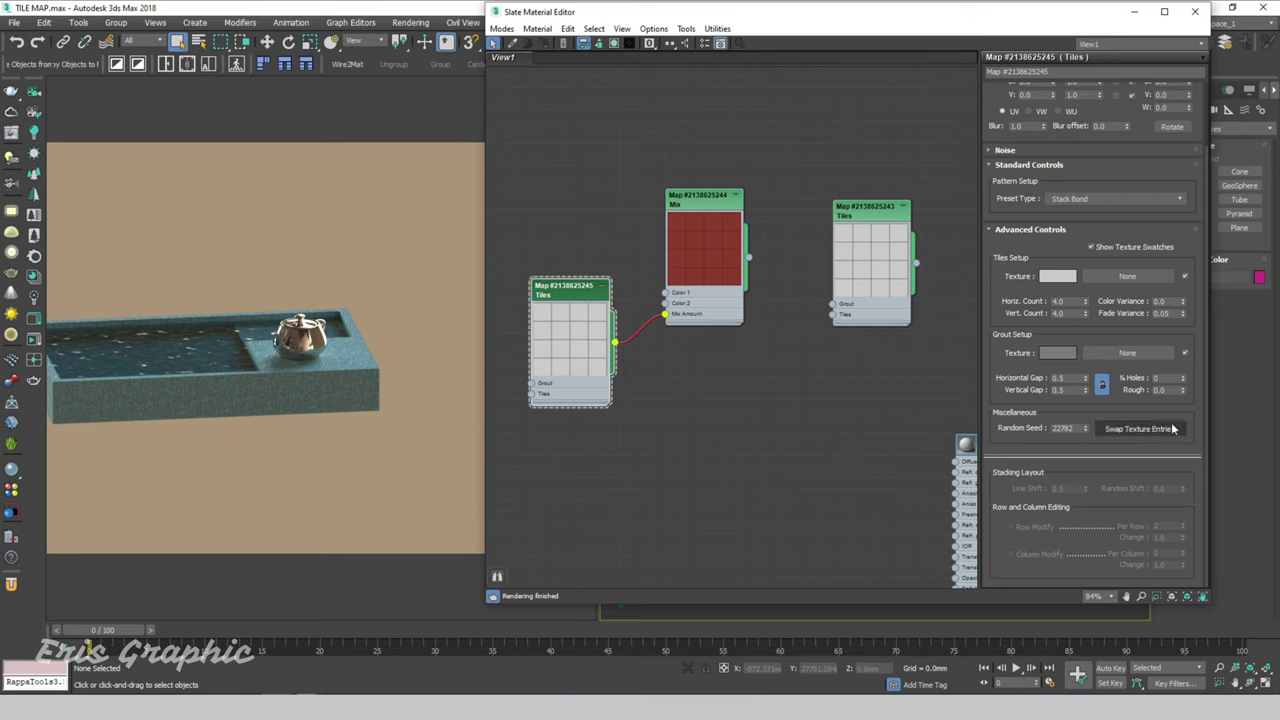
pyautogui.click(1174, 313)
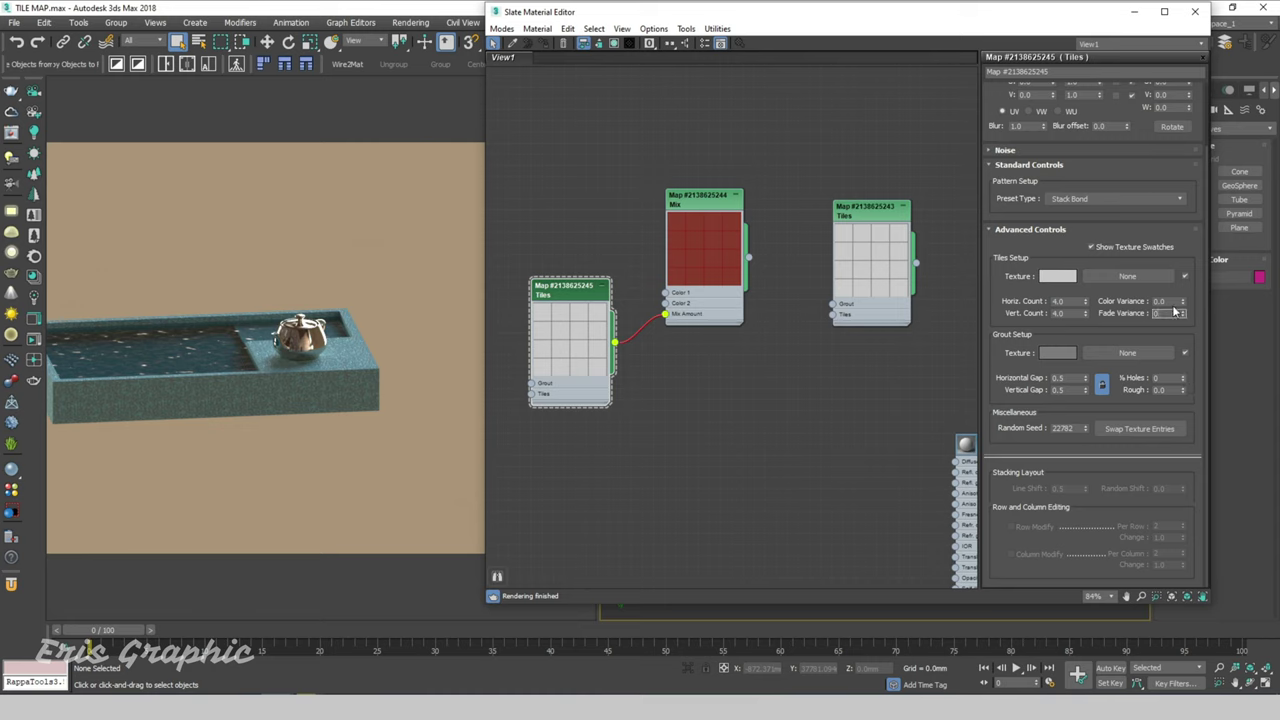
pyautogui.click(1165, 301)
pyautogui.write('100')
pyautogui.press('Return')
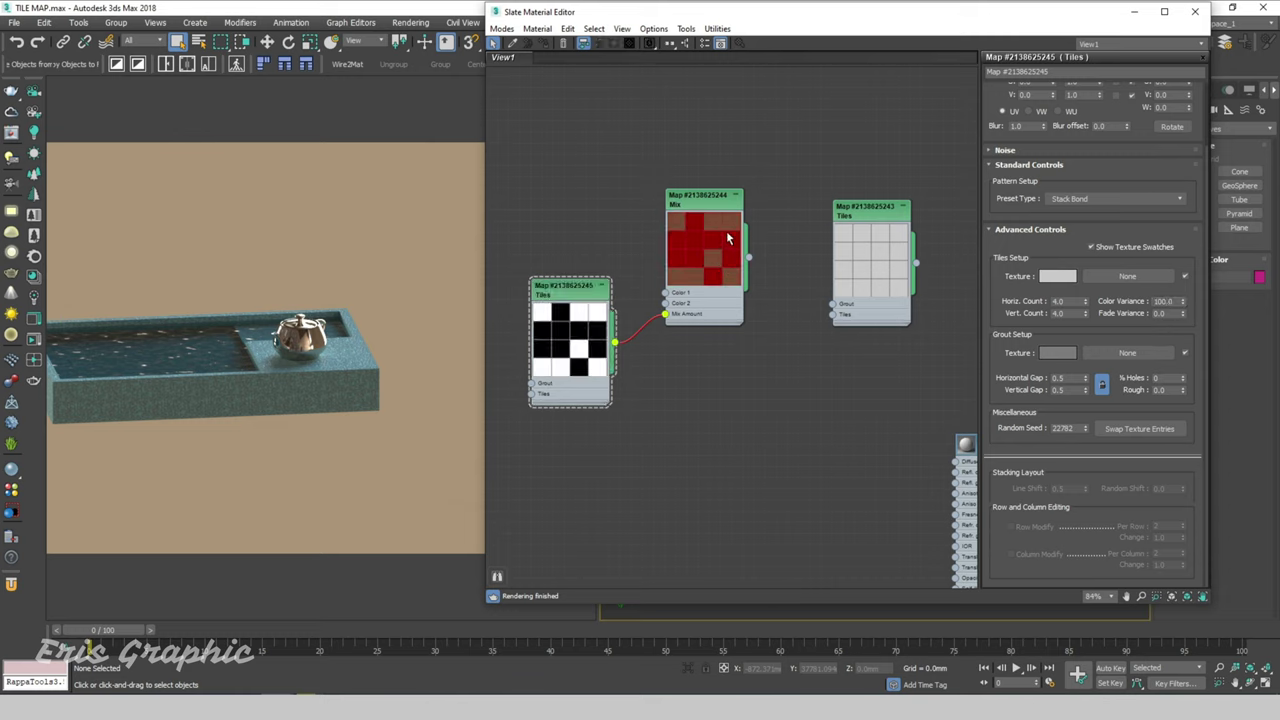
# Change the Mix map's second colour to bright green.
pyautogui.click(711, 220)
pyautogui.doubleClick(712, 233)
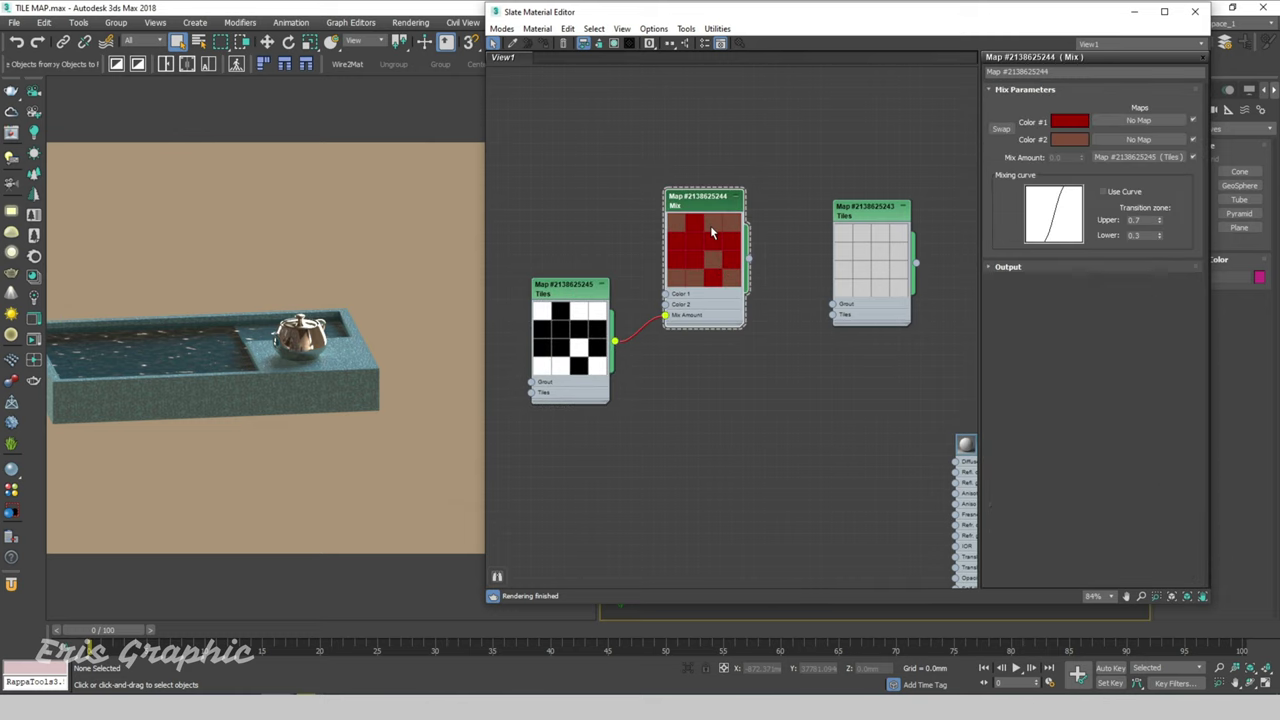
pyautogui.click(1069, 139)
pyautogui.click(302, 101)
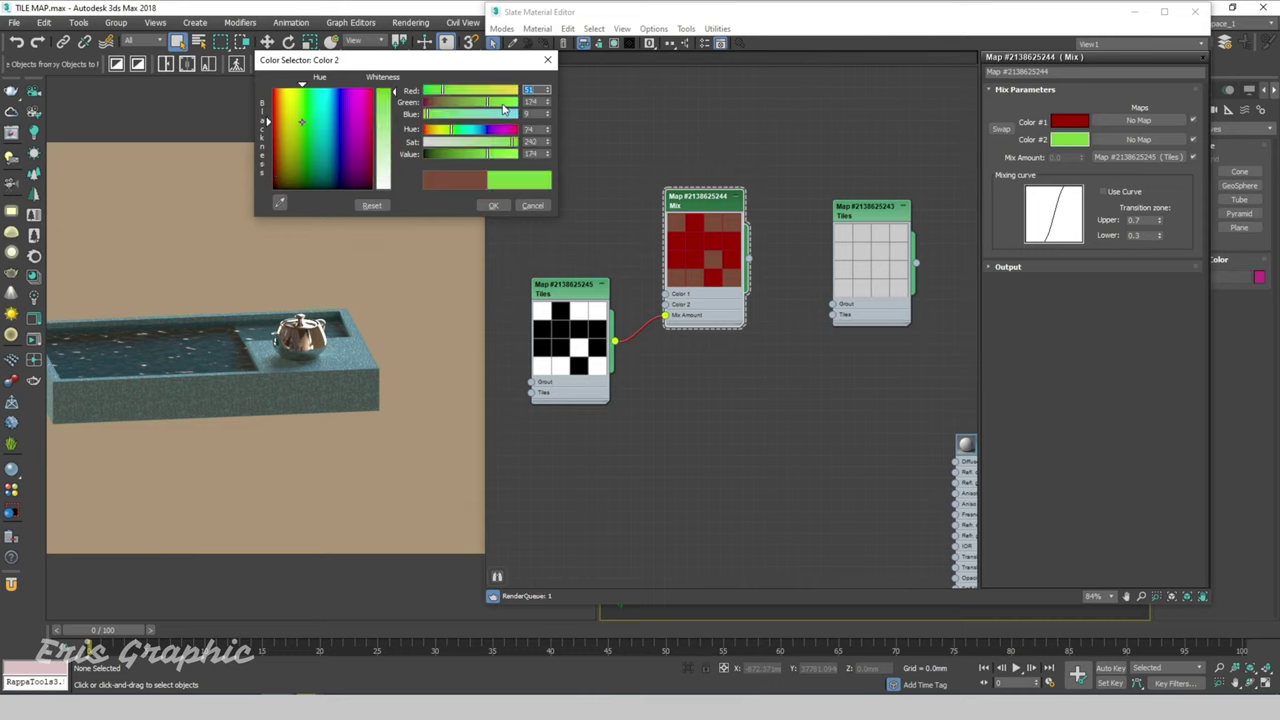
pyautogui.click(493, 205)
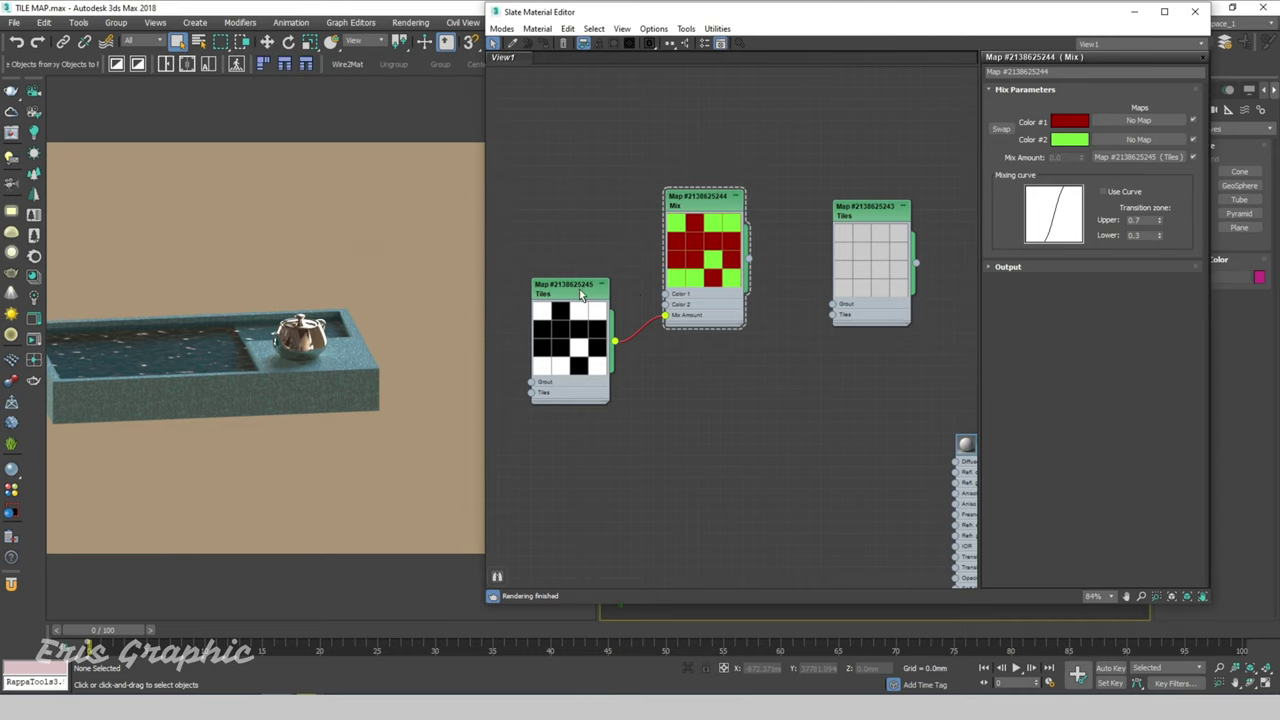
# Connect the Mix map output to the original Tiles map's tile colour input.
pyautogui.moveTo(692, 219); pyautogui.dragTo(681, 186)
pyautogui.moveTo(545, 244); pyautogui.dragTo(545, 266)
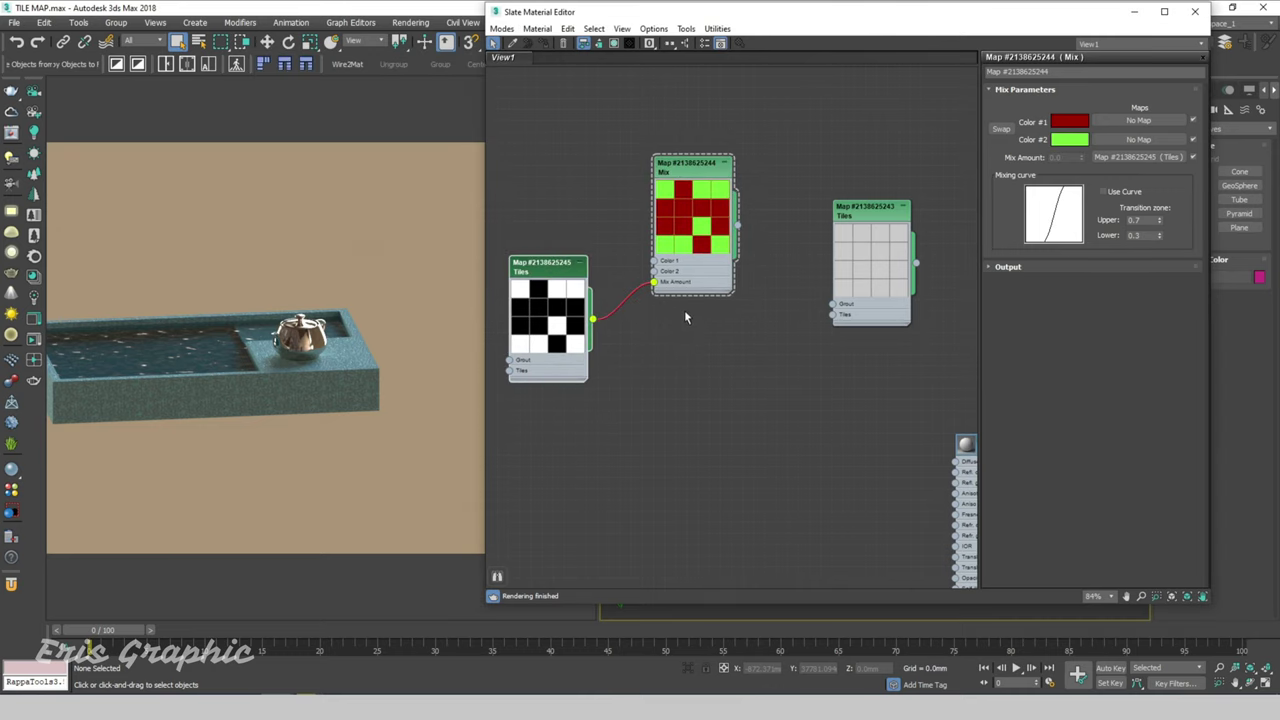
pyautogui.moveTo(738, 227); pyautogui.dragTo(831, 316)
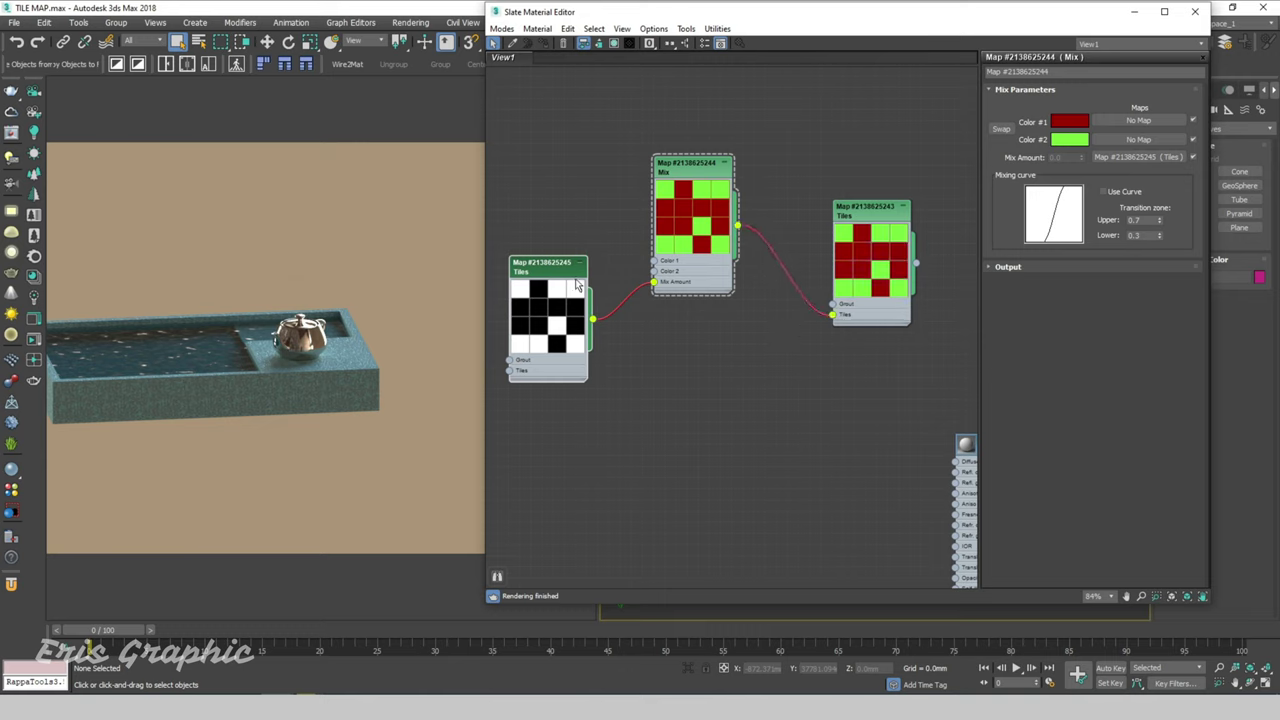
pyautogui.scroll(-5, 700, 385)
pyautogui.moveTo(785, 424); pyautogui.dragTo(722, 355, button='middle')
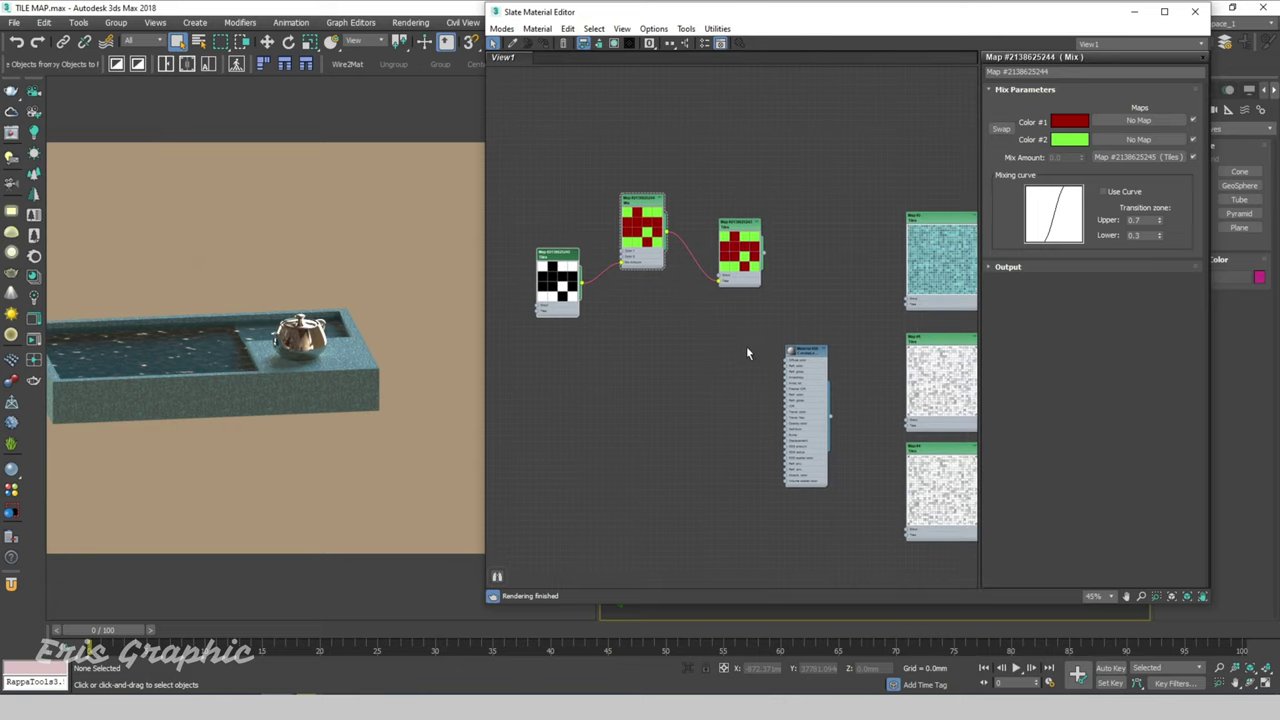
# Wire the red-green Tiles map into the Corona material's Diffuse color slot.
pyautogui.scroll(2, 752, 306)
pyautogui.scroll(2, 755, 295)
pyautogui.moveTo(767, 221); pyautogui.dragTo(800, 393)
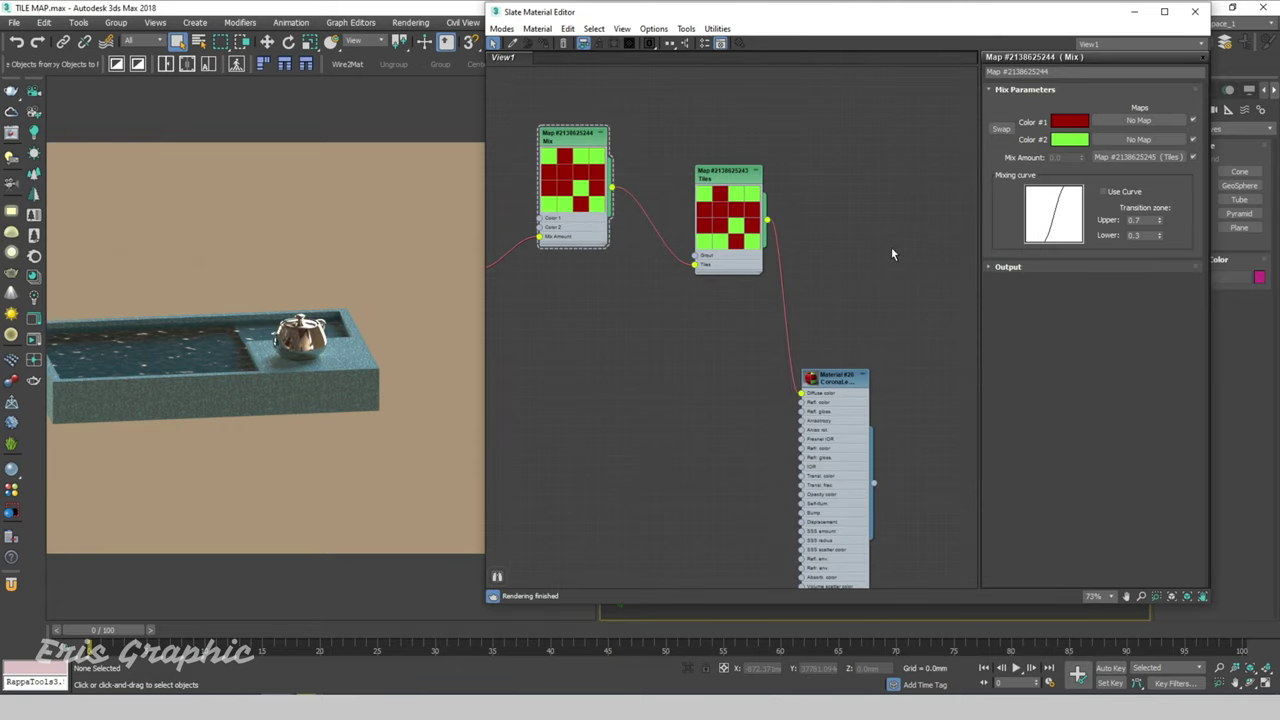
# Set the mask Tiles map's Random Seed to 1000.
pyautogui.moveTo(650, 191); pyautogui.dragTo(785, 167, button='middle')
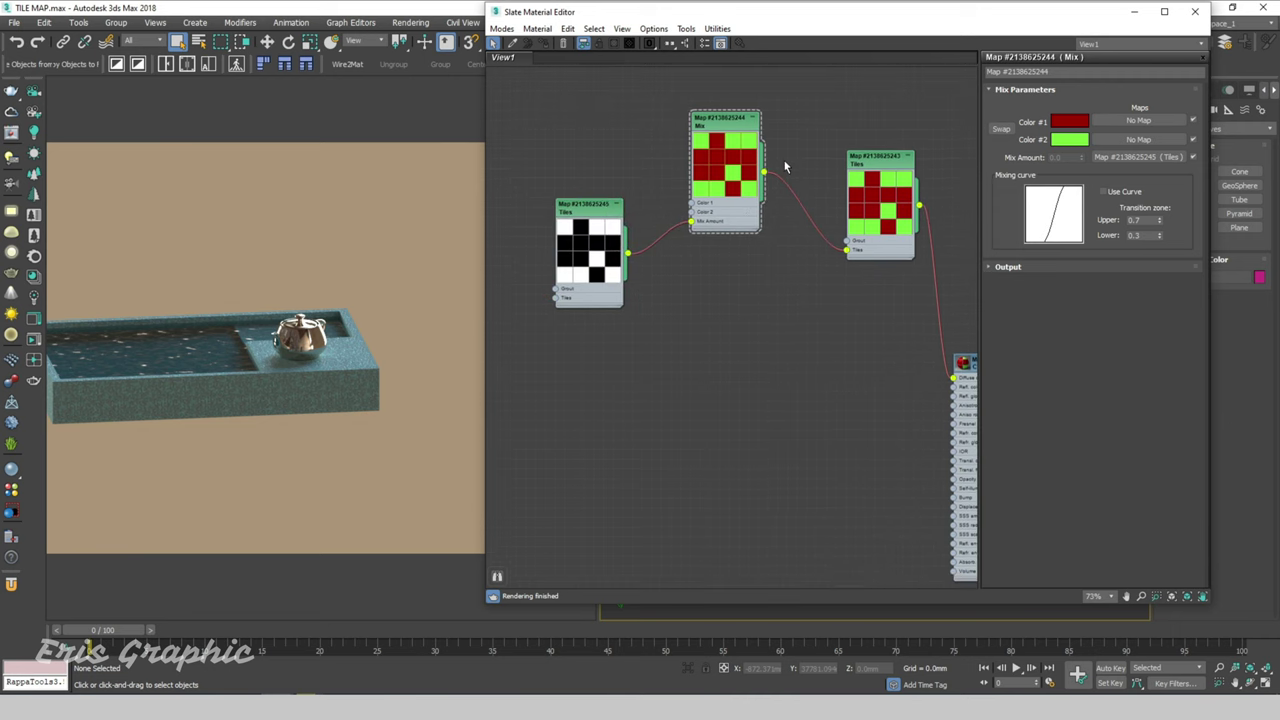
pyautogui.doubleClick(610, 211)
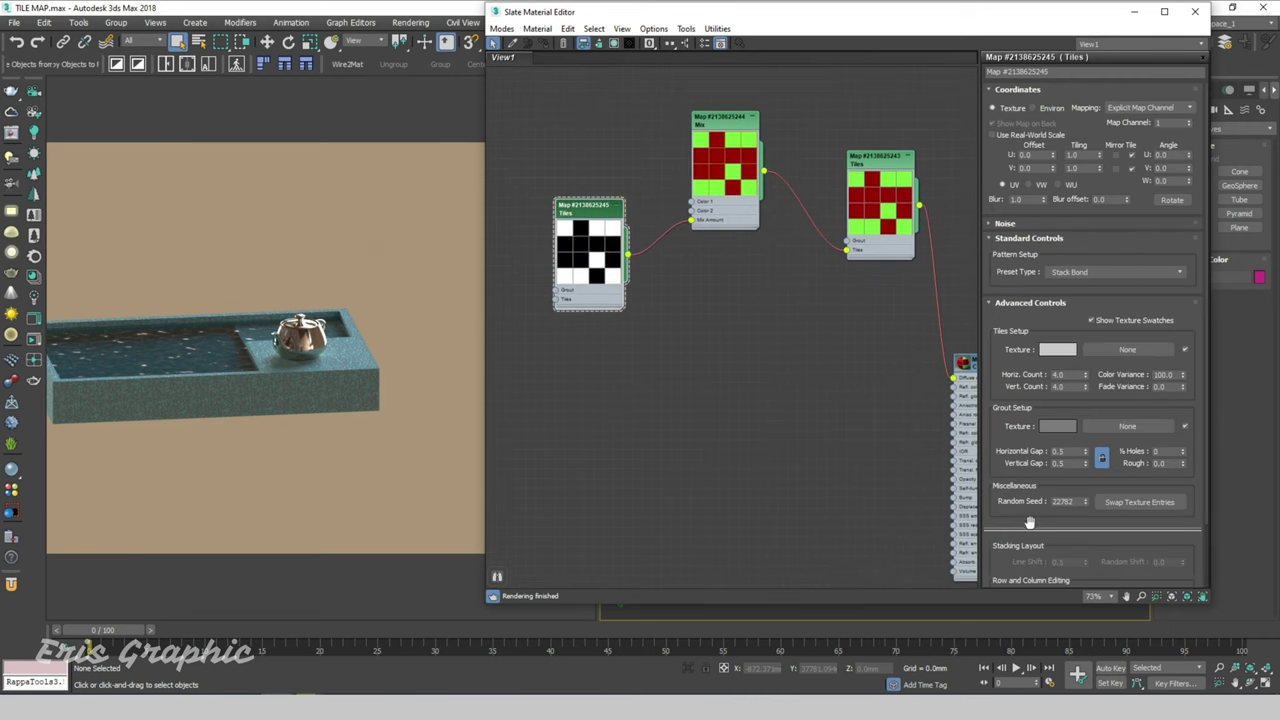
pyautogui.scroll(1, 627, 272)
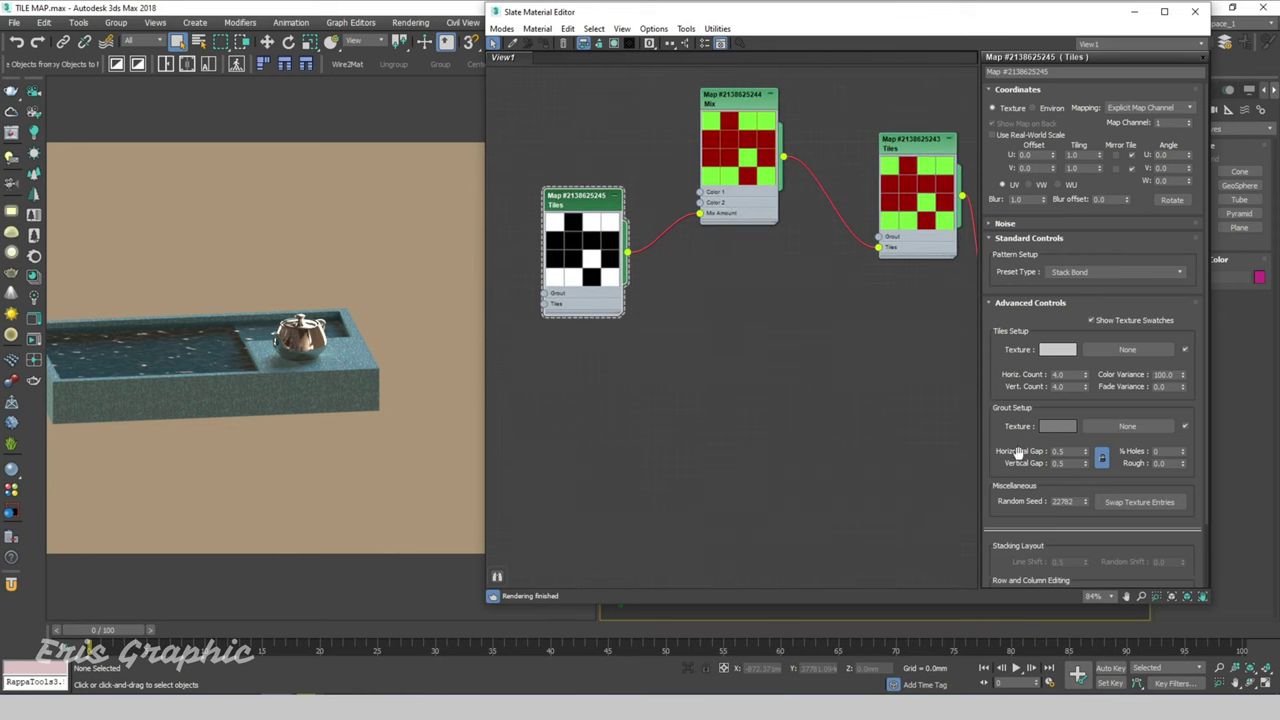
pyautogui.scroll(-1, 968, 285)
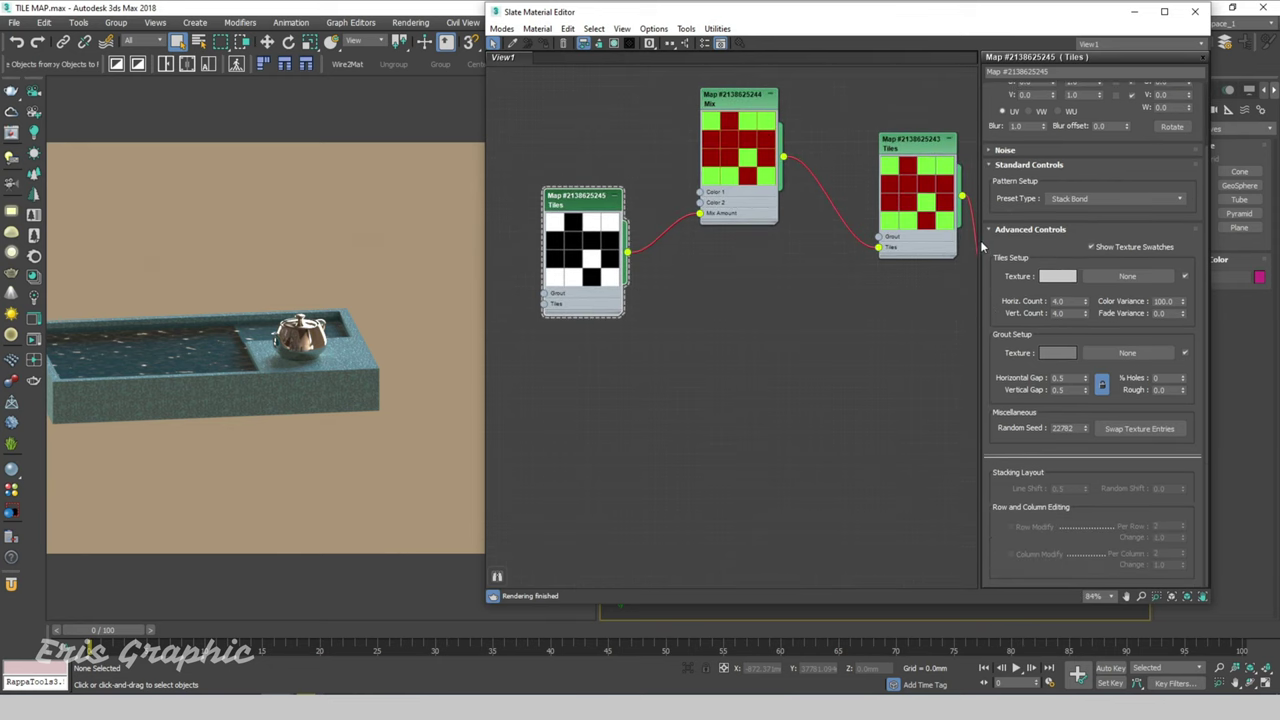
pyautogui.doubleClick(1065, 428)
pyautogui.write('500')
pyautogui.press('Return')
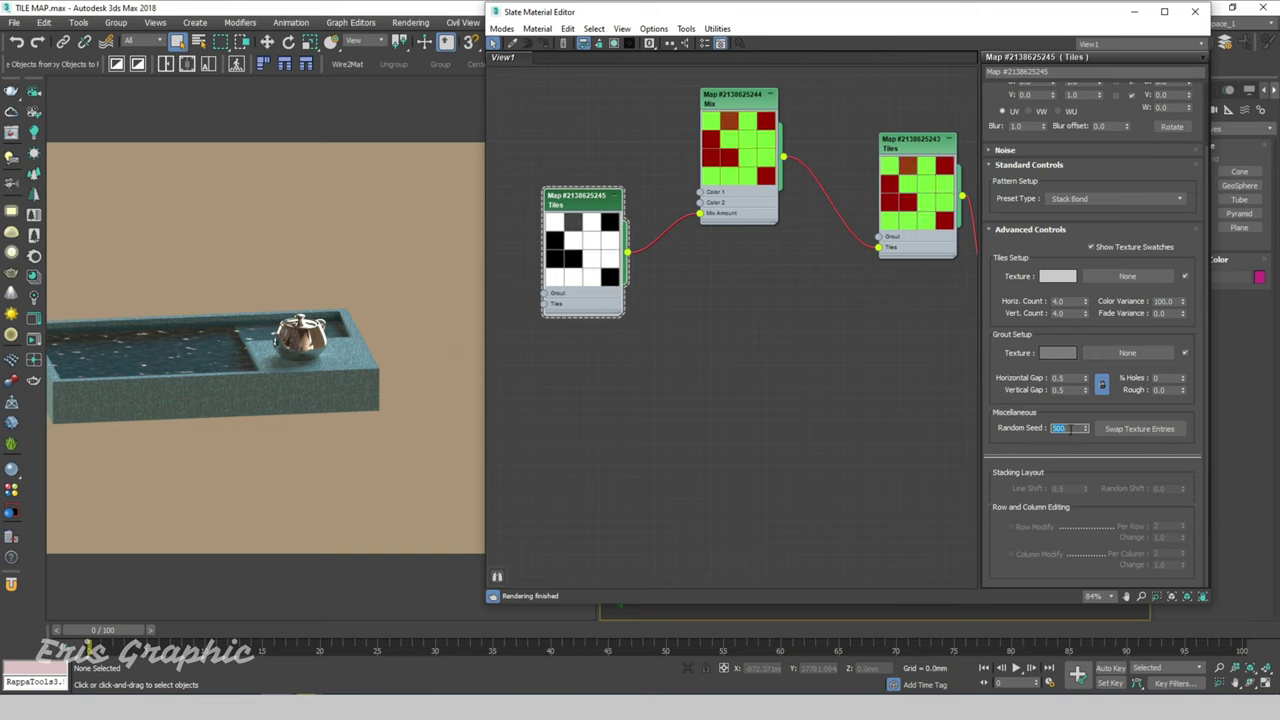
pyautogui.press('BackSpace')
pyautogui.write('1000')
pyautogui.press('Return')
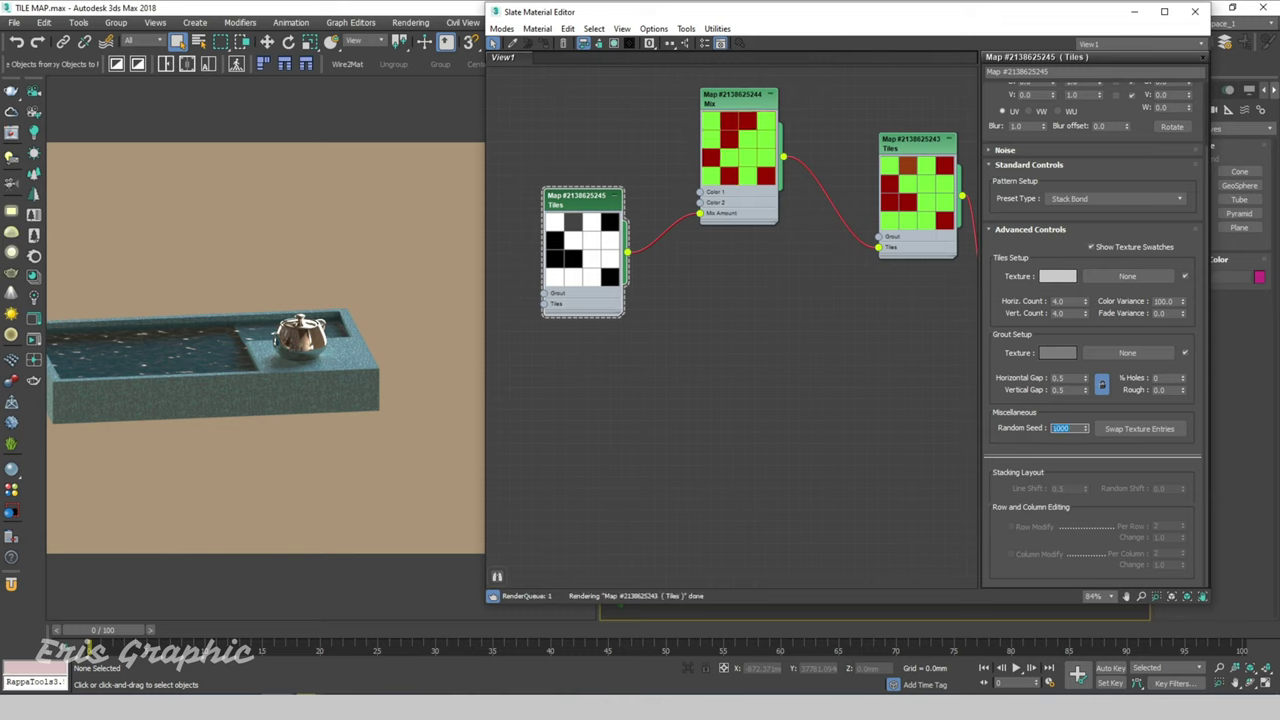
pyautogui.click(800, 383)
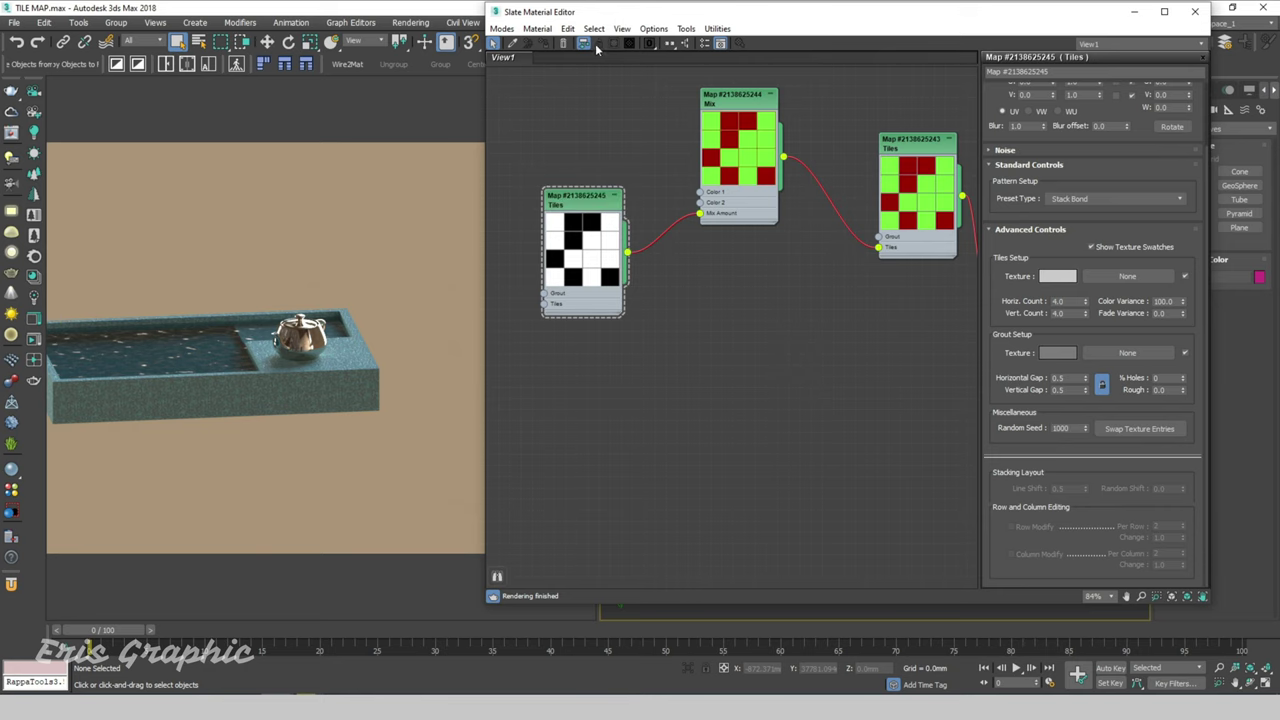
# Select Plane004, minimize the Slate editor, and orbit to view the red-green tiled pool render.
pyautogui.moveTo(990, 30); pyautogui.dragTo(461, 36)
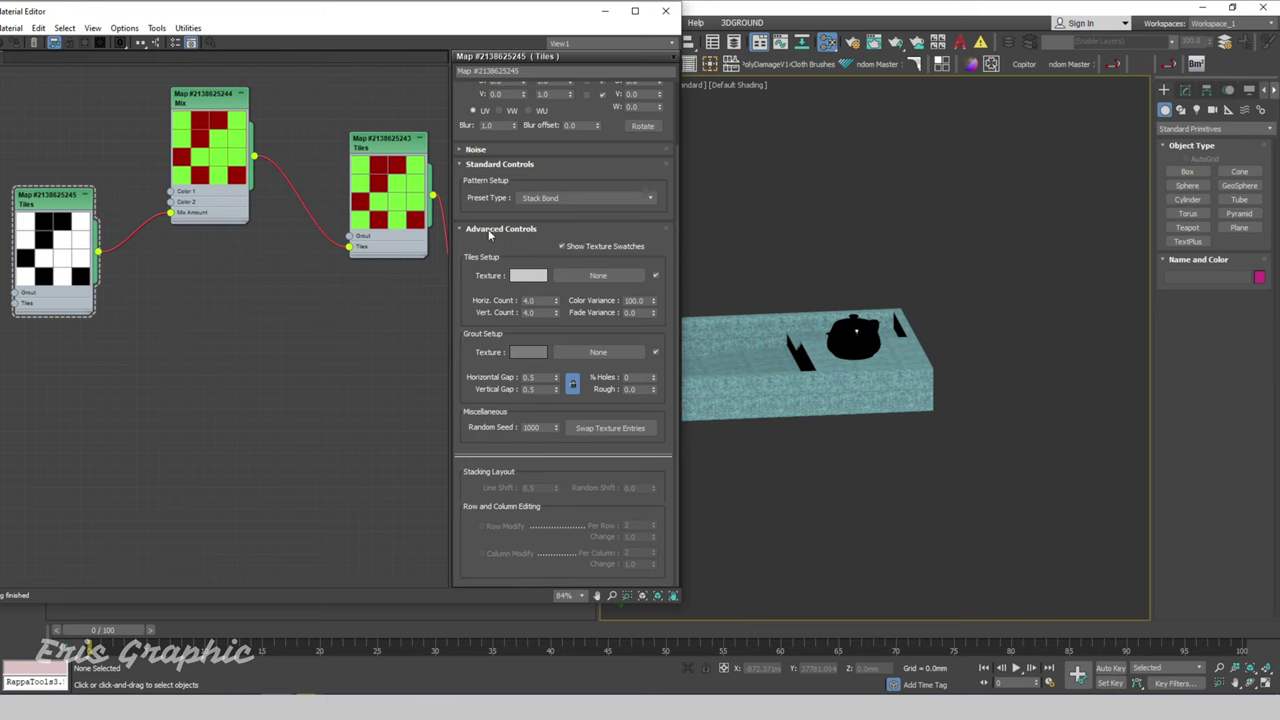
pyautogui.scroll(-3, 313, 240)
pyautogui.scroll(-2, 265, 262)
pyautogui.scroll(2, 265, 262)
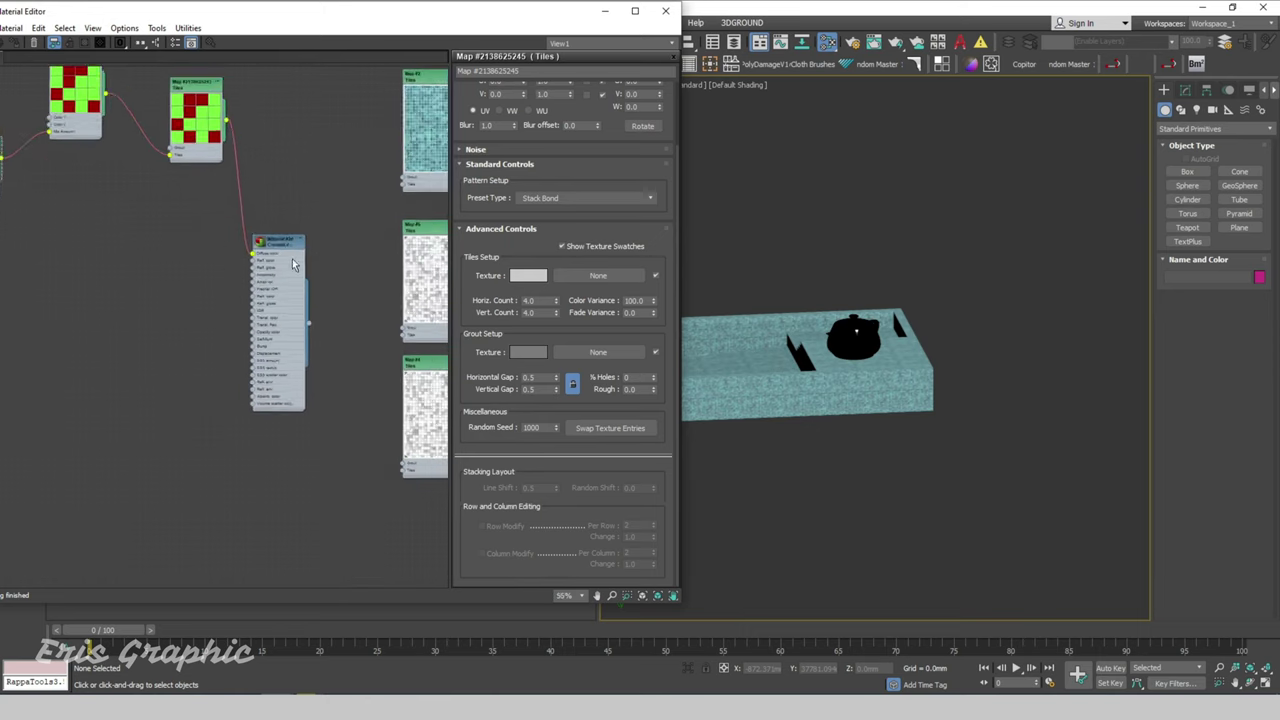
pyautogui.scroll(2, 300, 300)
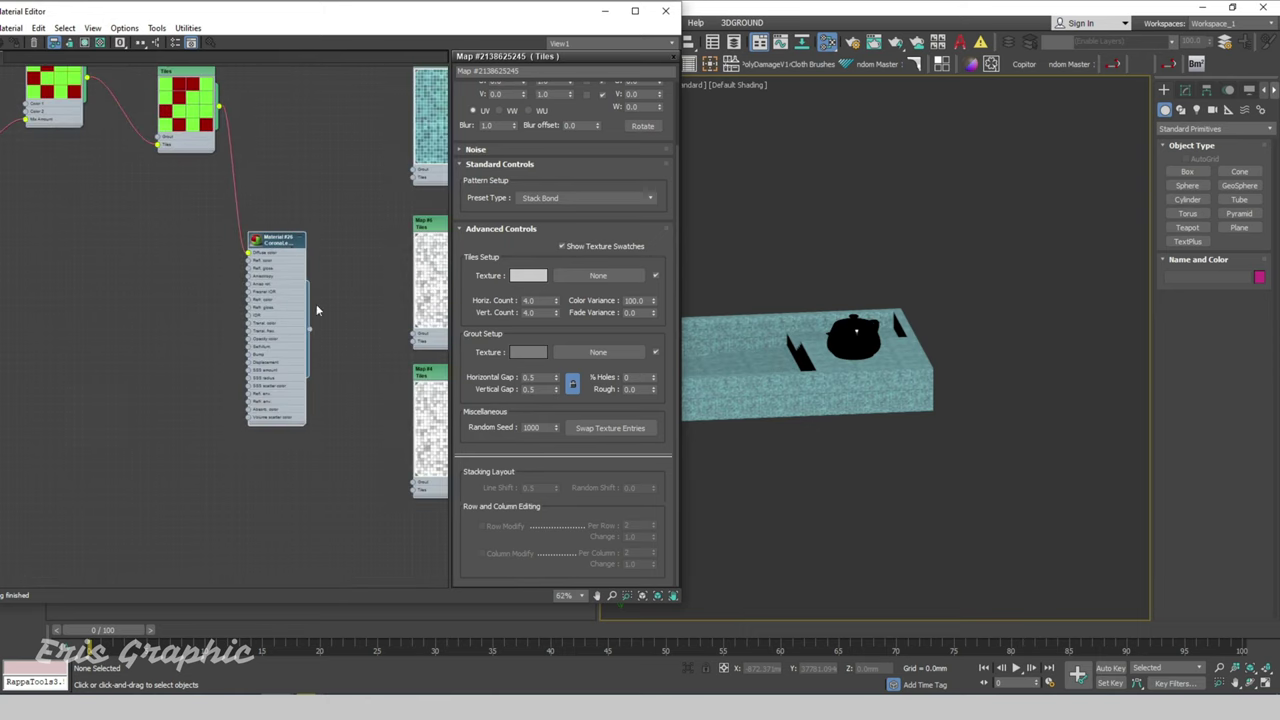
pyautogui.click(927, 405)
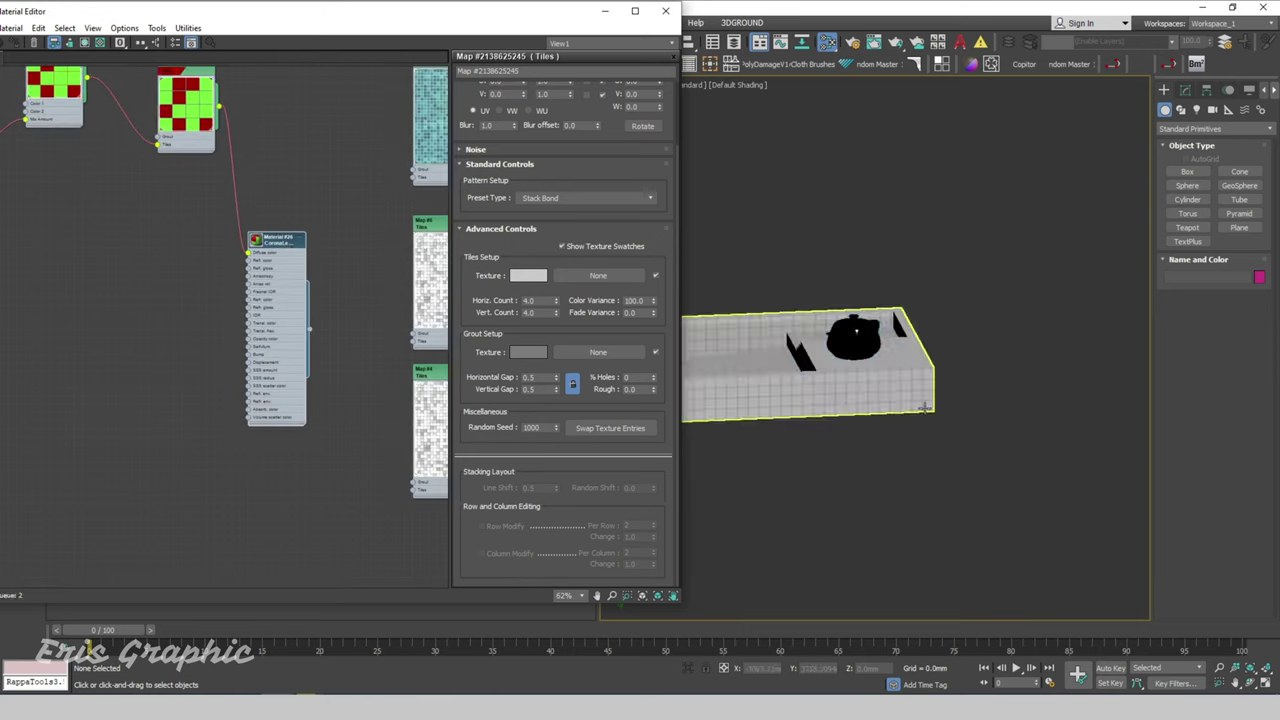
pyautogui.click(604, 11)
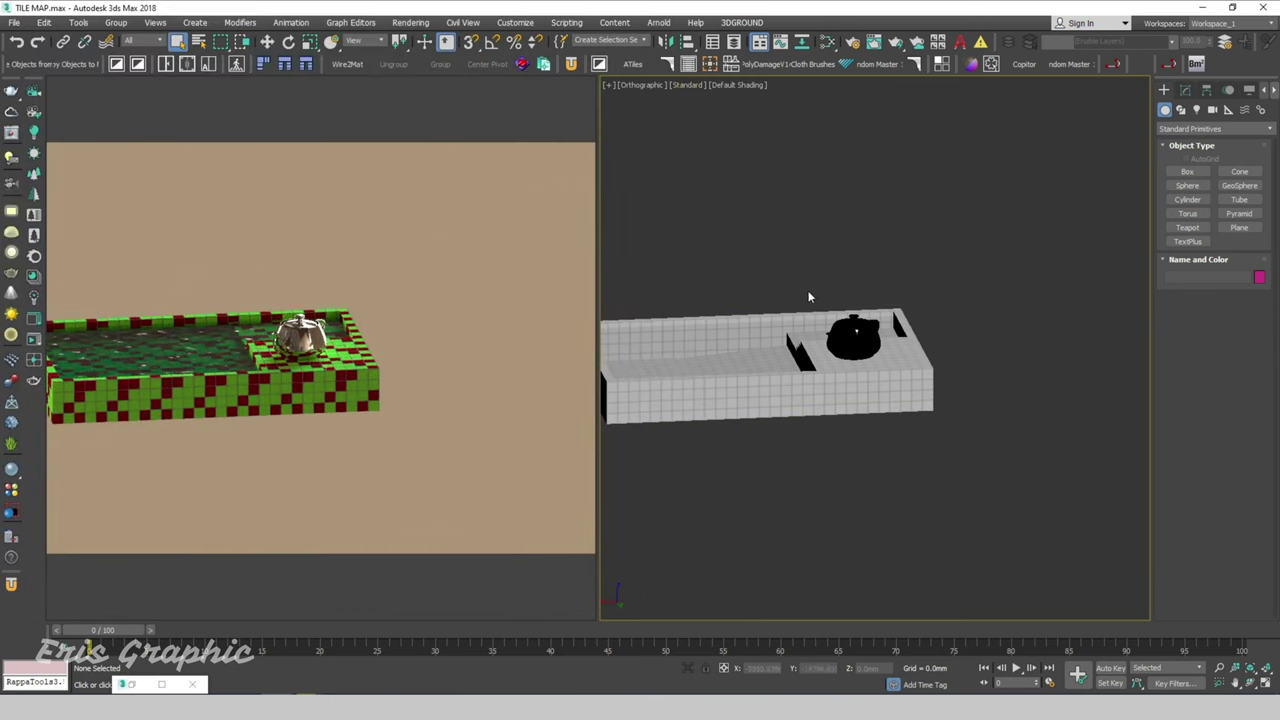
pyautogui.moveTo(937, 374)
pyautogui.keyDown('alt'); pyautogui.mouseDown(button='middle')
pyautogui.moveTo(934, 346)
pyautogui.moveTo(891, 349)
pyautogui.moveTo(916, 373)
pyautogui.moveTo(940, 371)
pyautogui.moveTo(1053, 226)
pyautogui.mouseUp(button='middle'); pyautogui.keyUp('alt')
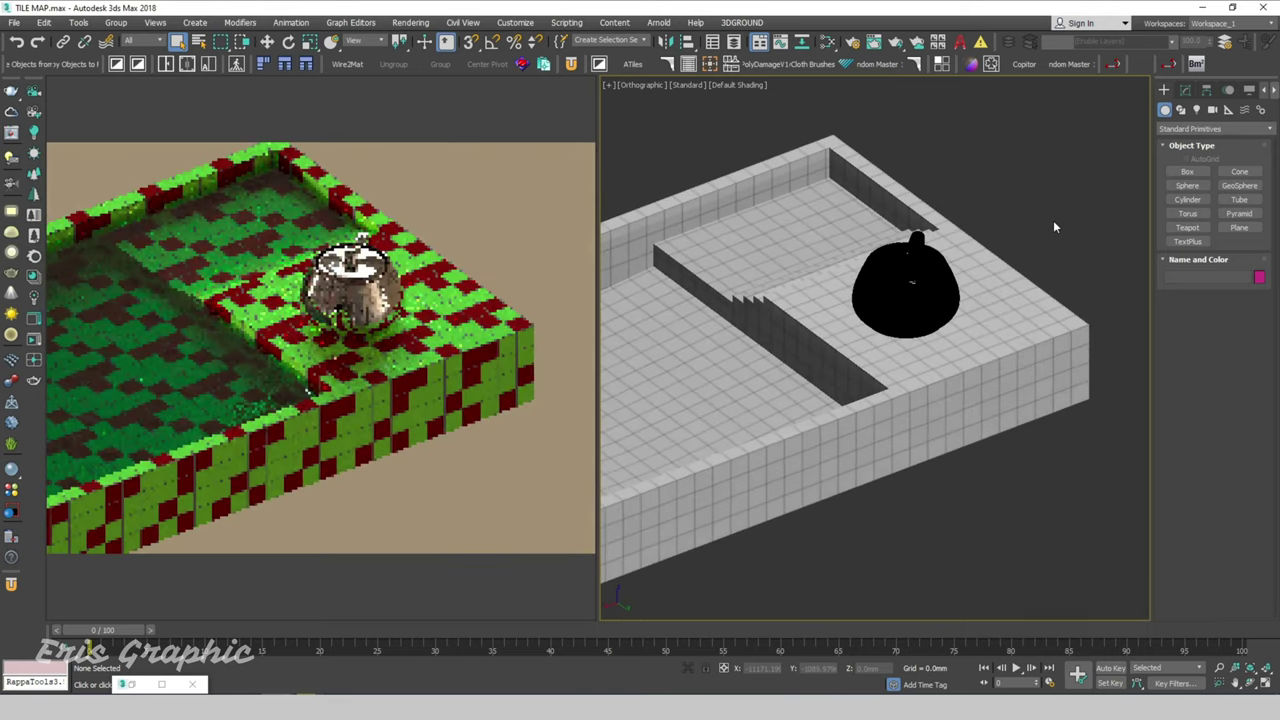